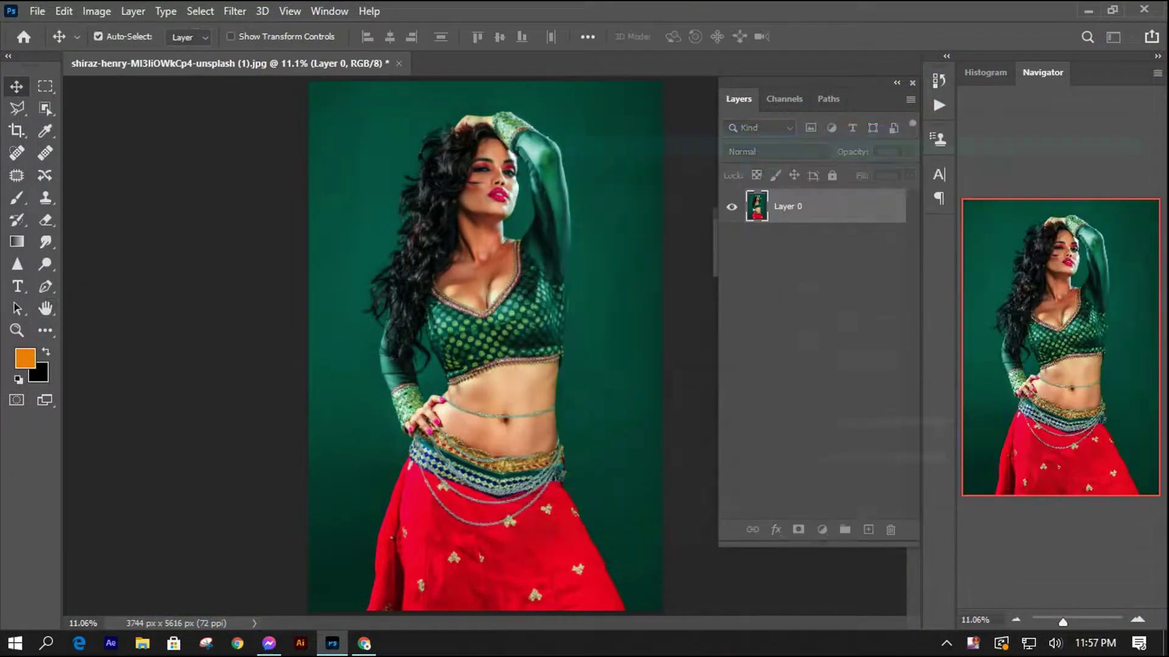
Convert Layer 0 copy into a smart object and zoom out to see the whole photo.
{"action": "left_click", "coordinate": [924, 237]}
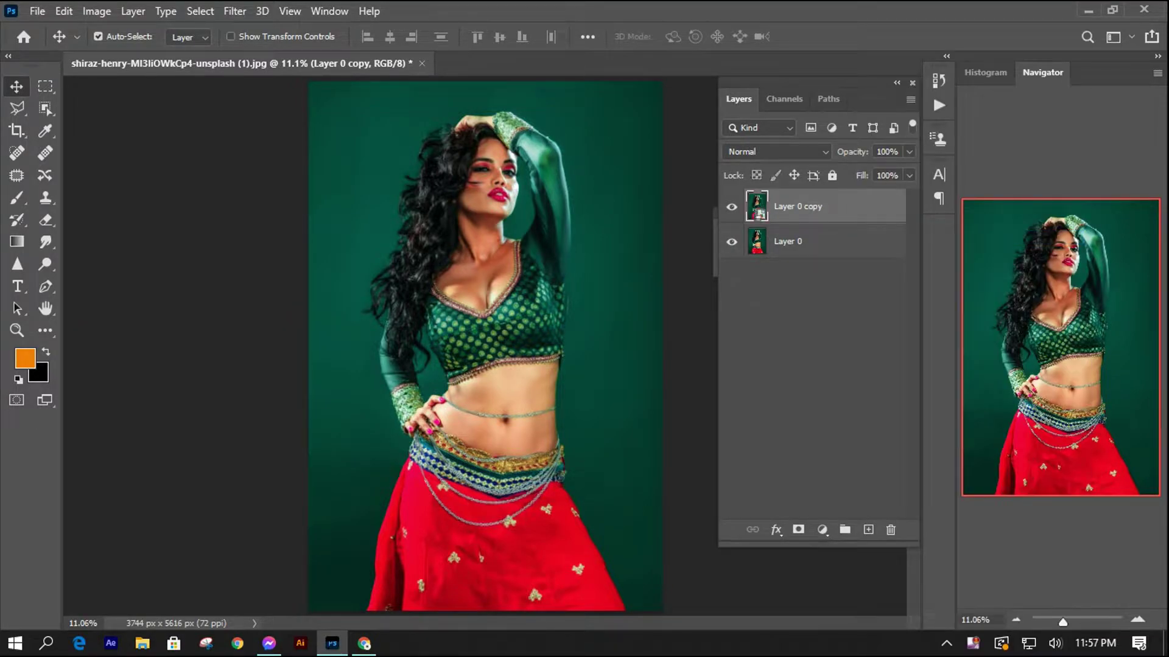
{"action": "key", "text": "ctrl+minus"}
Select the woman with an Object Selection box, then Select Subject, replacing the current selection.
{"action": "key", "text": "w"}
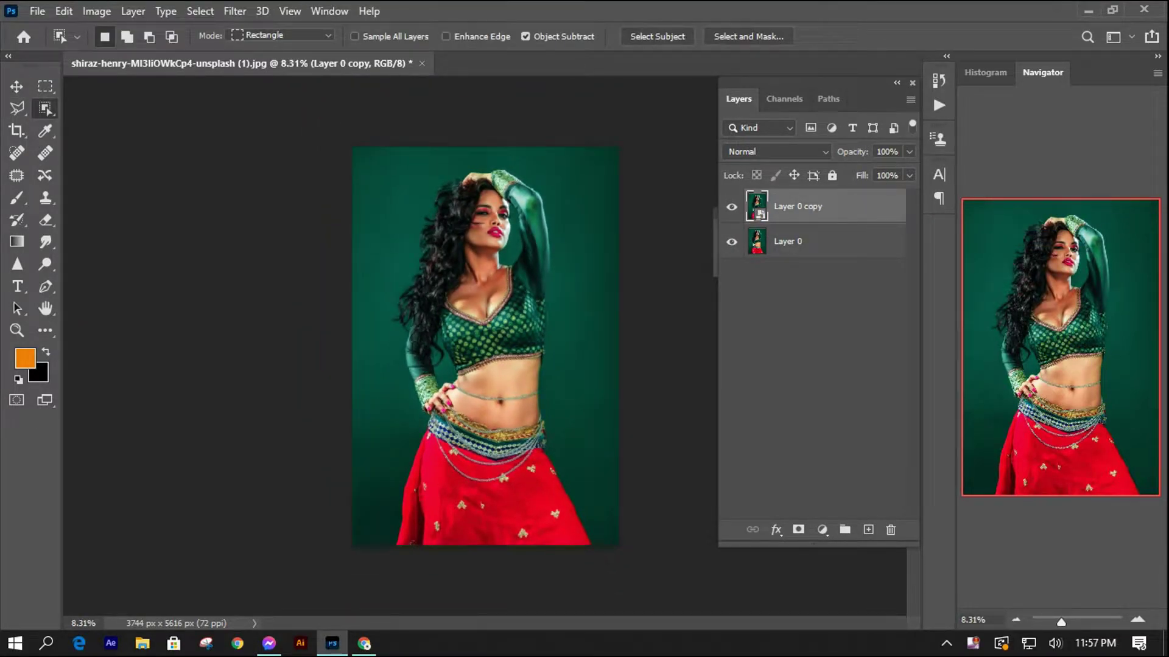
{"action": "left_click_drag", "start_coordinate": [397, 163], "coordinate": [590, 549]}
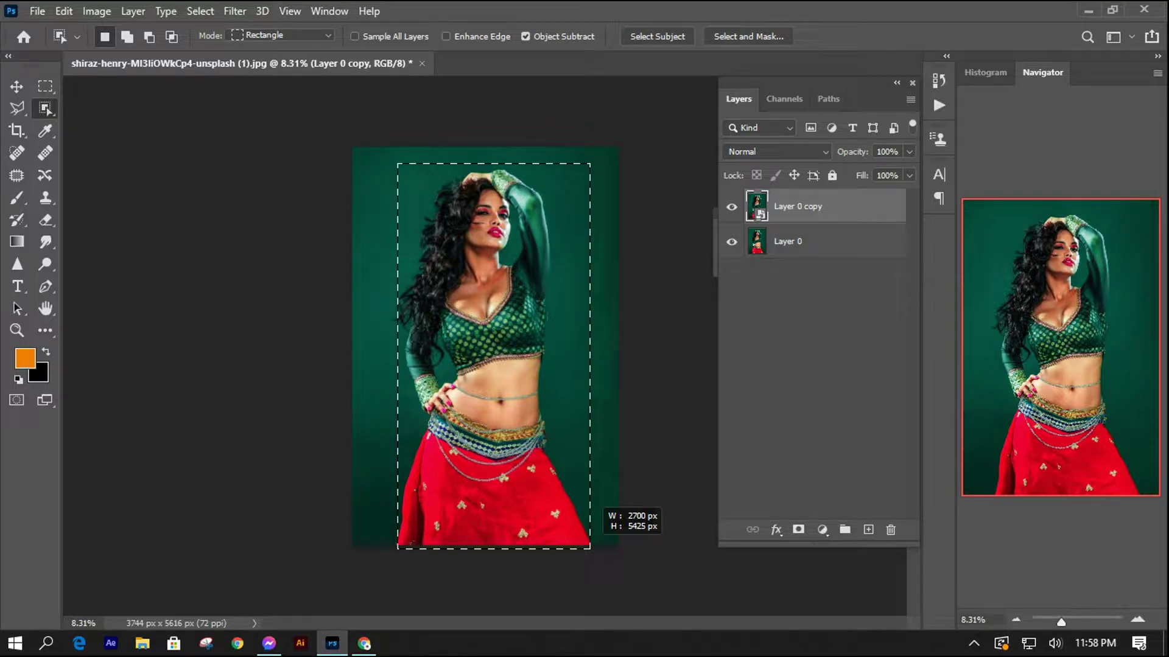
{"action": "left_click_drag", "start_coordinate": [590, 548], "coordinate": [590, 548]}
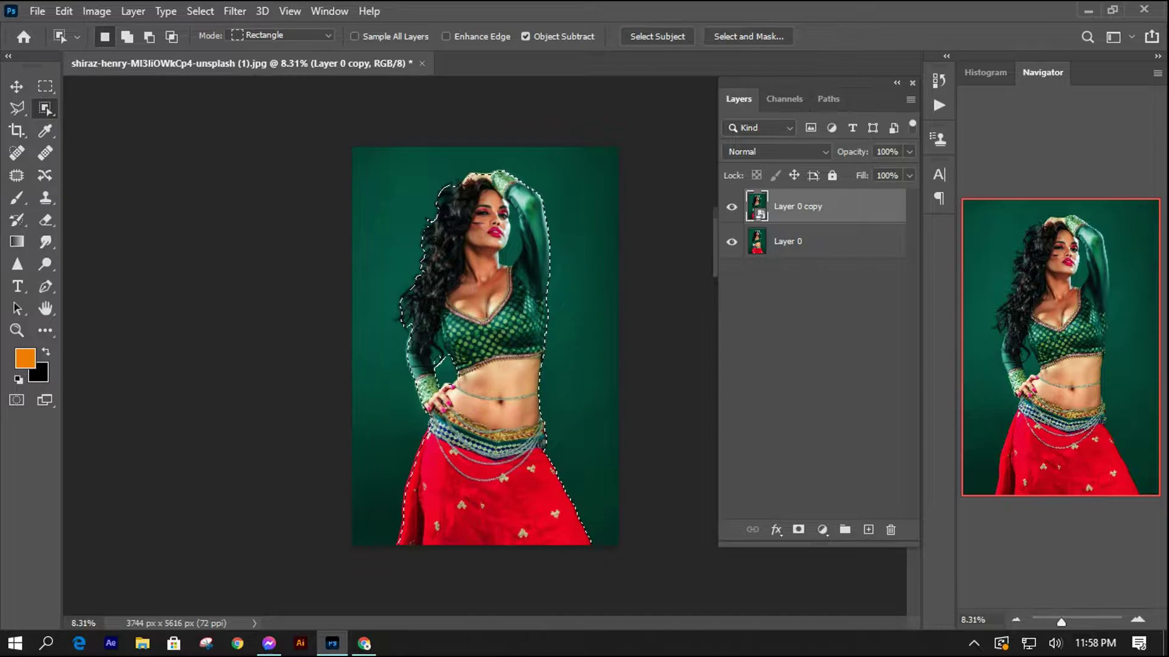
{"action": "left_click", "coordinate": [657, 36]}
{"action": "key", "text": "Return"}
{"action": "scroll", "coordinate": [485, 346], "scroll_direction": "up", "scroll_amount": 2}
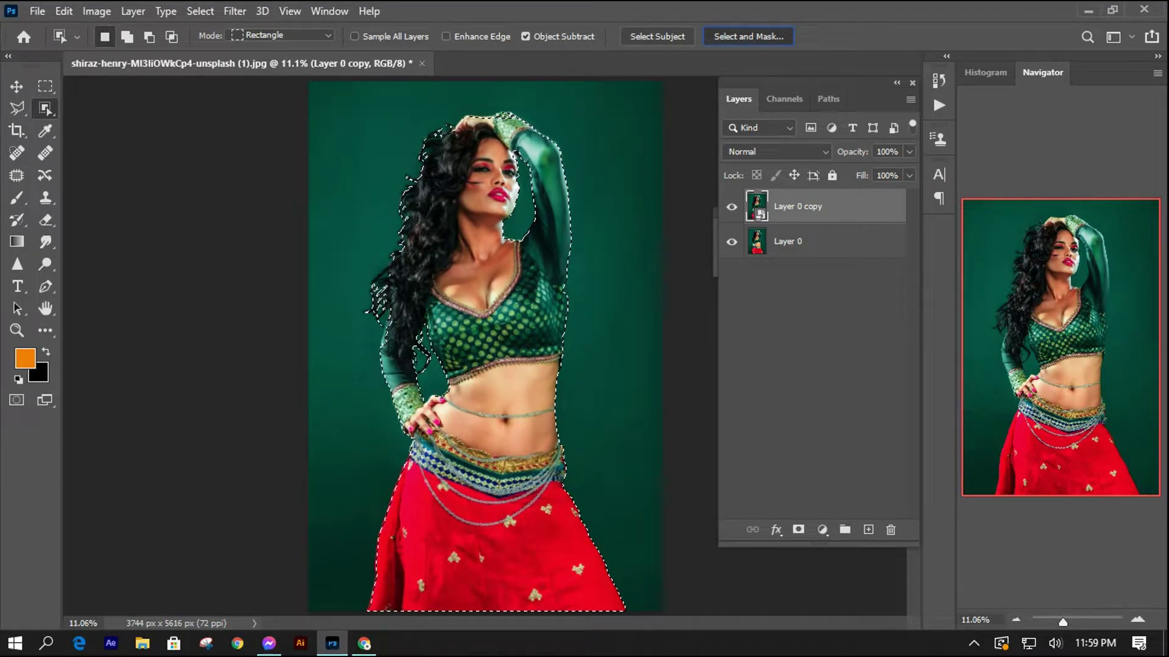
Open Select and Mask and zoom around the hair and arm in Black & White view.
{"action": "left_click", "coordinate": [748, 36]}
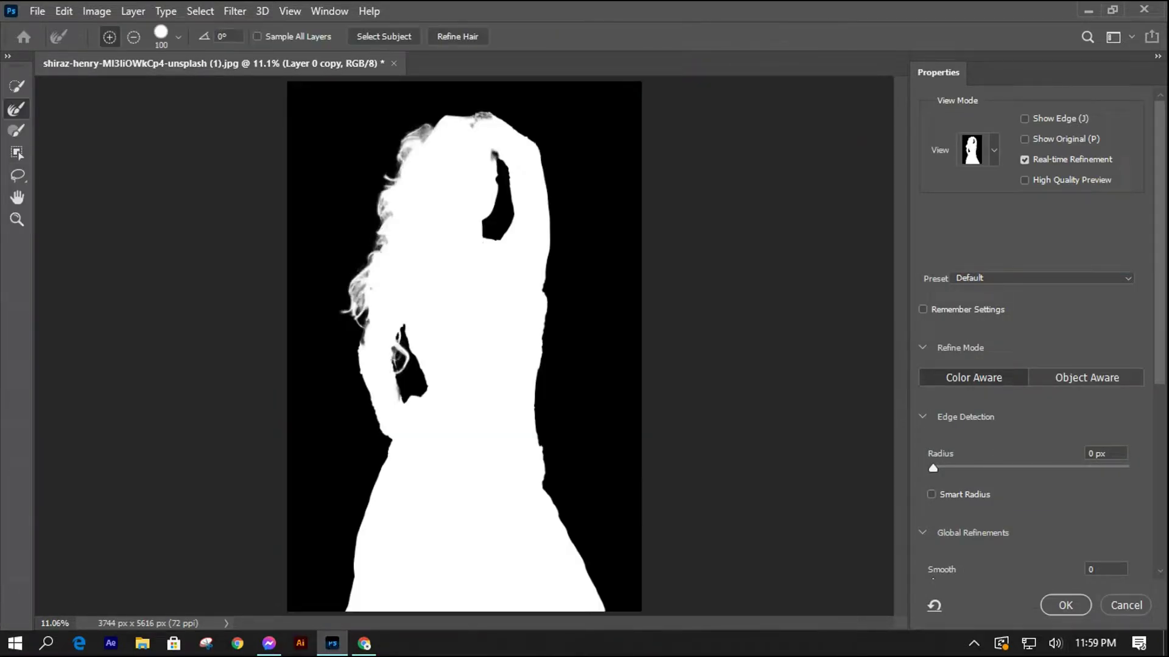
{"action": "scroll", "coordinate": [383, 244], "scroll_direction": "up", "scroll_amount": 1}
{"action": "scroll", "coordinate": [383, 244], "scroll_direction": "up", "scroll_amount": 1}
{"action": "scroll", "coordinate": [286, 251], "scroll_direction": "up", "scroll_amount": 2}
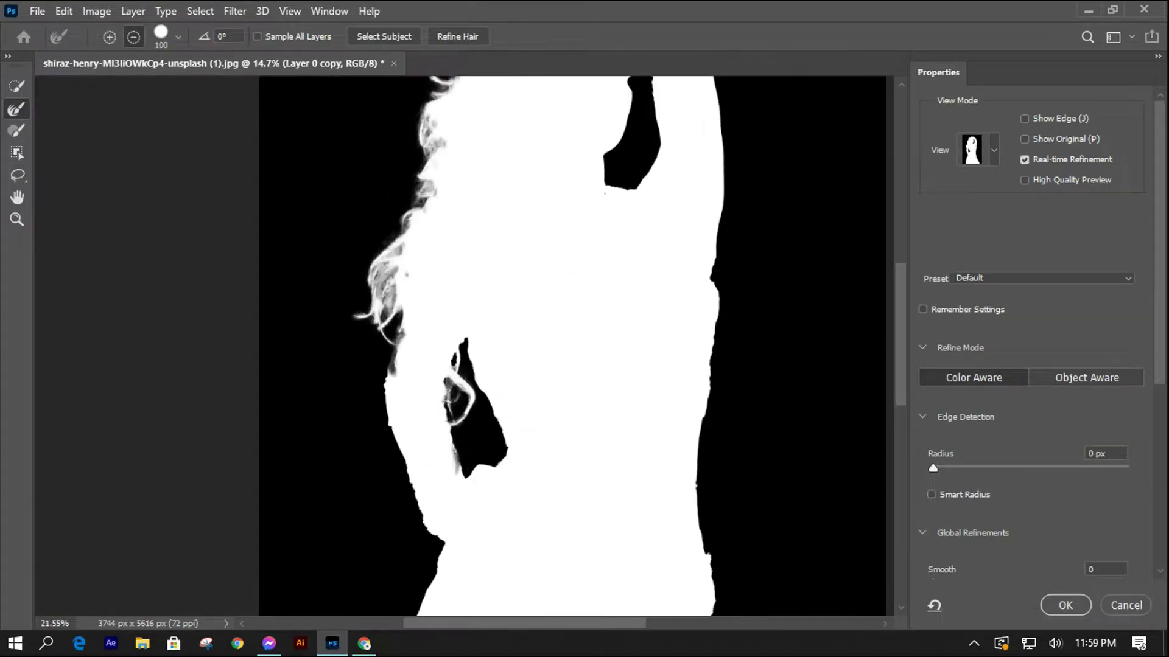
{"action": "scroll", "coordinate": [286, 251], "scroll_direction": "up", "scroll_amount": 2}
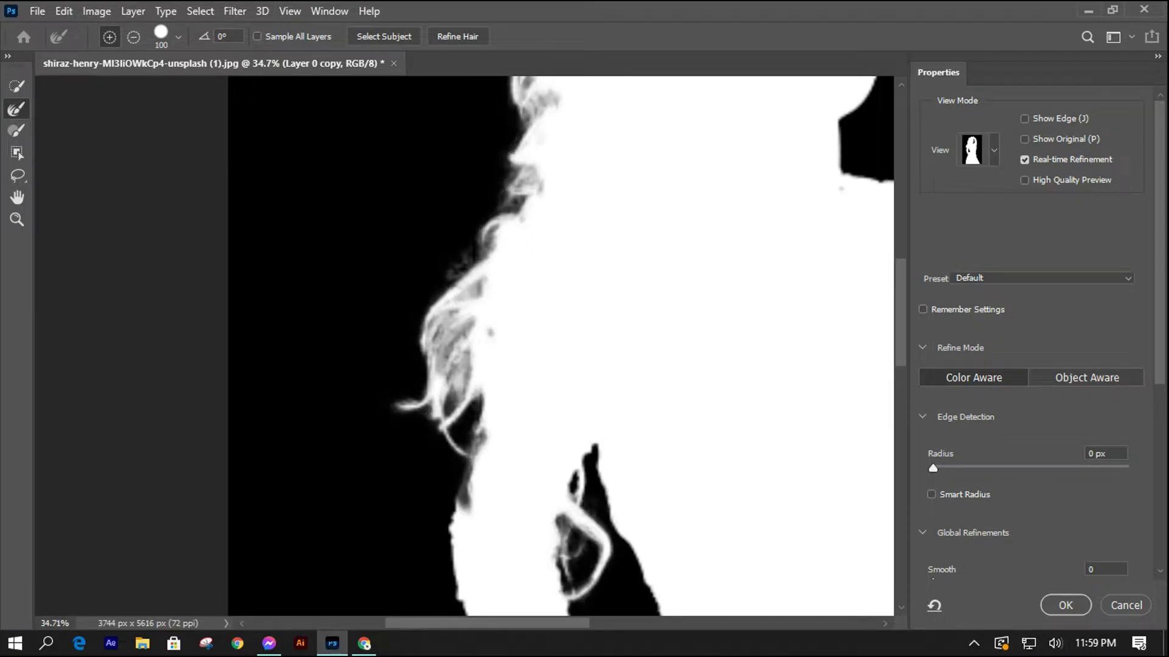
{"action": "scroll", "coordinate": [560, 347], "scroll_direction": "up", "scroll_amount": 5}
{"action": "scroll", "coordinate": [560, 347], "scroll_direction": "right", "scroll_amount": 3}
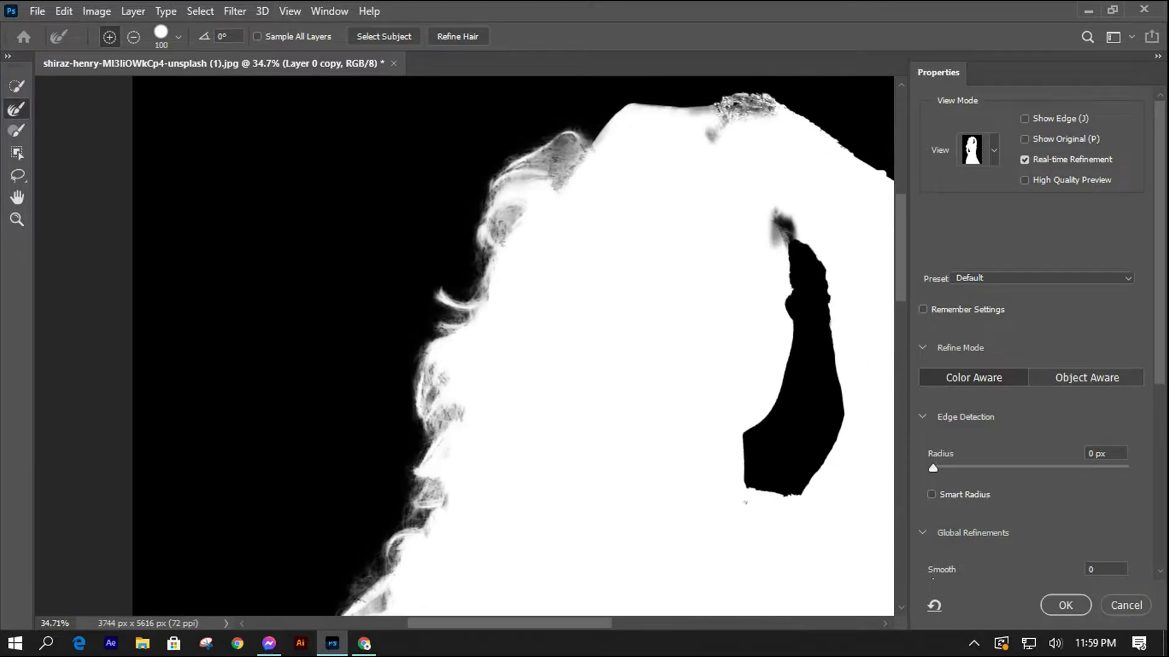
{"action": "scroll", "coordinate": [560, 347], "scroll_direction": "up", "scroll_amount": 2}
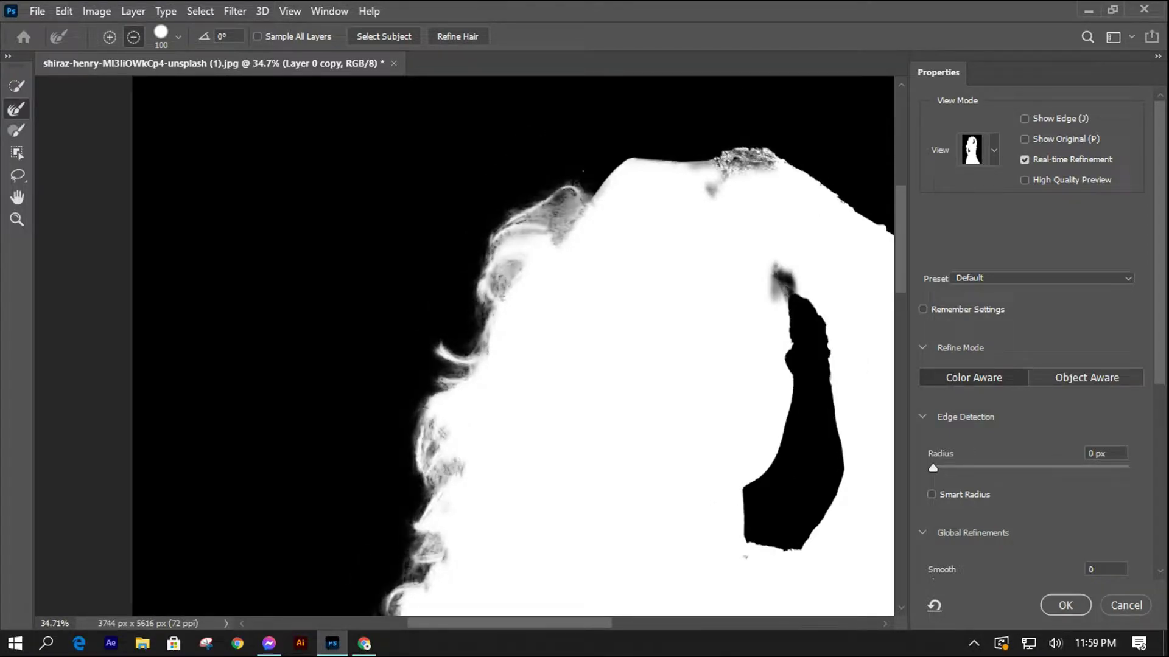
{"action": "scroll", "coordinate": [512, 347], "scroll_direction": "down", "scroll_amount": 1}
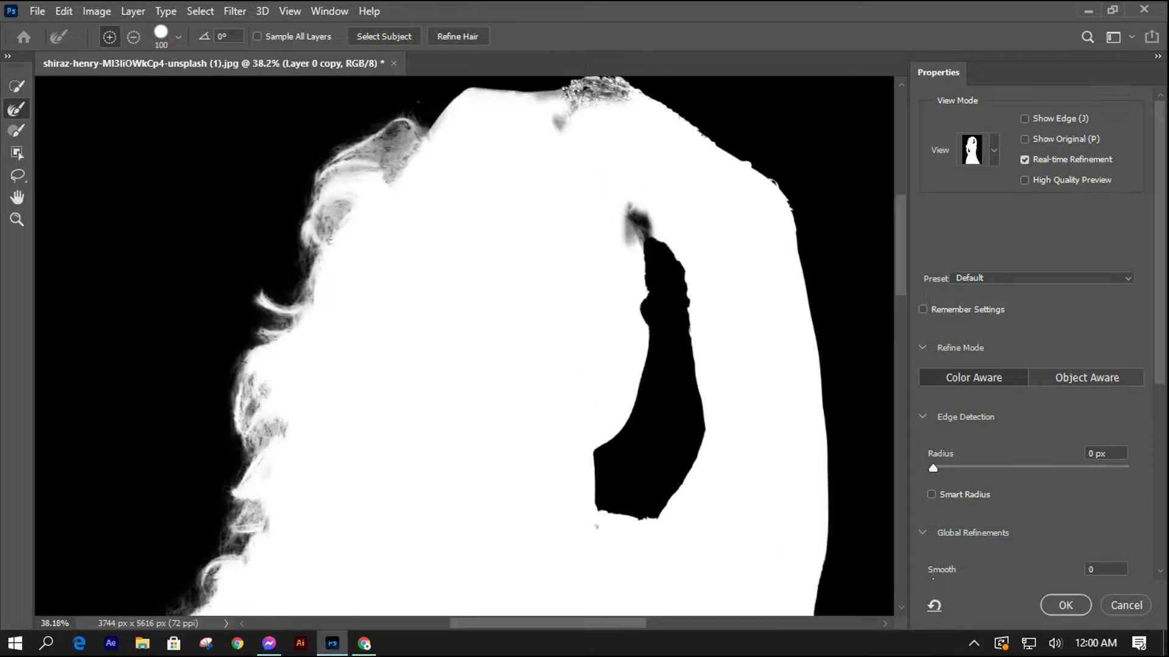
{"action": "scroll", "coordinate": [426, 304], "scroll_direction": "down", "scroll_amount": 1}
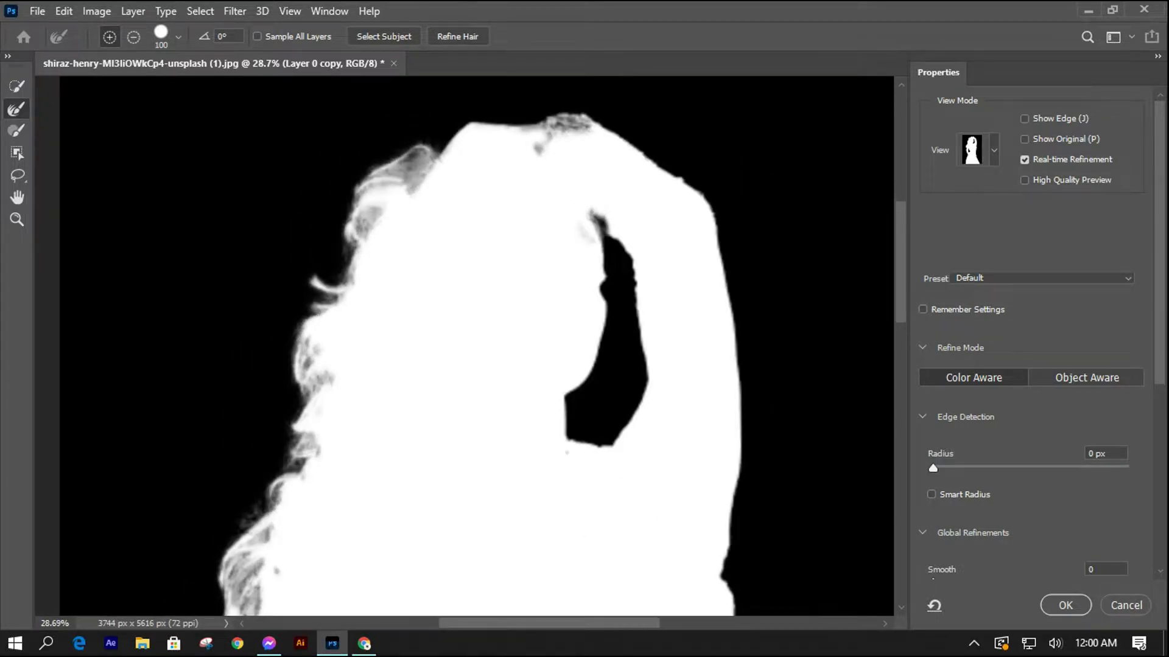
{"action": "scroll", "coordinate": [462, 347], "scroll_direction": "up", "scroll_amount": 1}
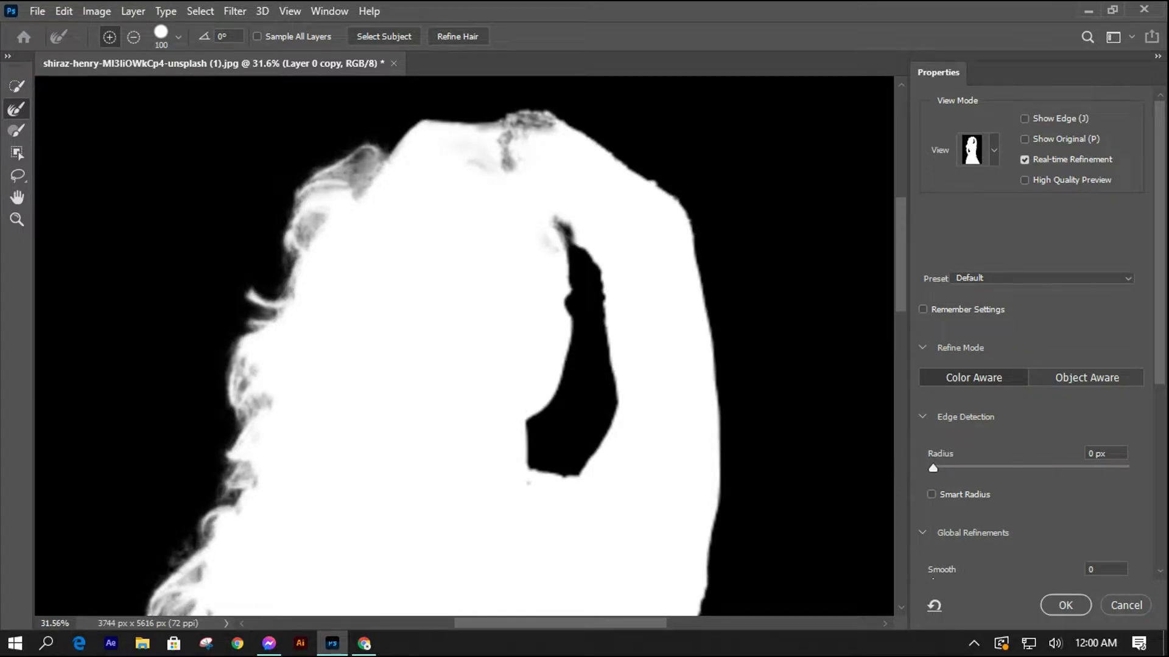
{"action": "scroll", "coordinate": [463, 347], "scroll_direction": "down", "scroll_amount": 2}
{"action": "scroll", "coordinate": [462, 347], "scroll_direction": "up", "scroll_amount": 2}
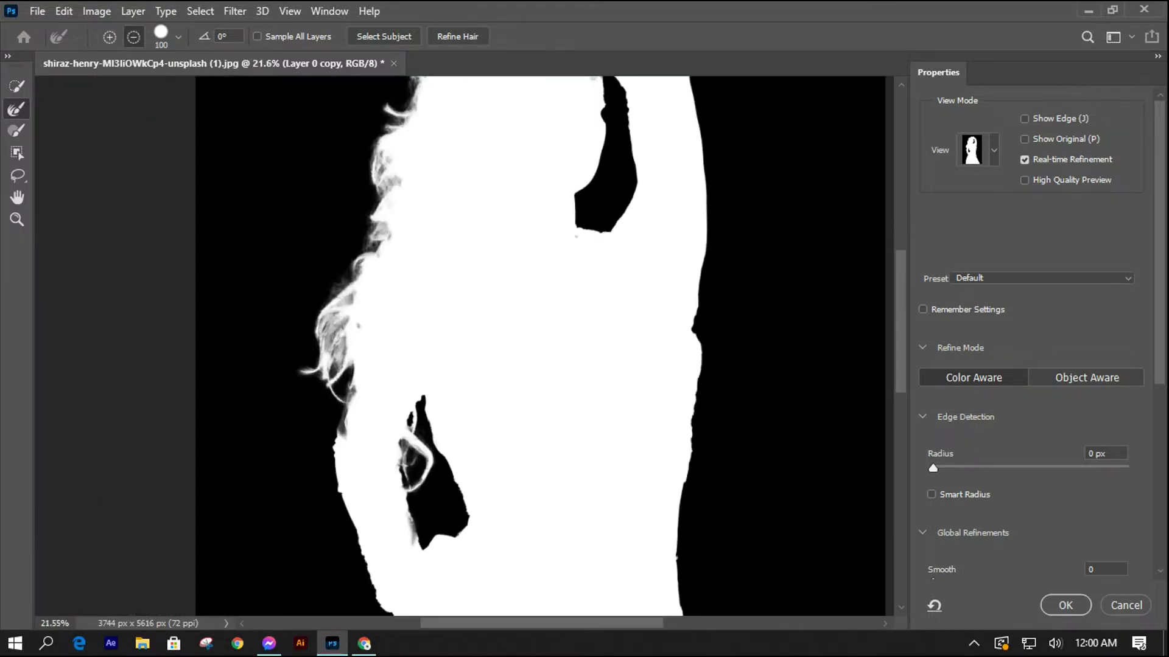
{"action": "scroll", "coordinate": [463, 346], "scroll_direction": "up", "scroll_amount": 1}
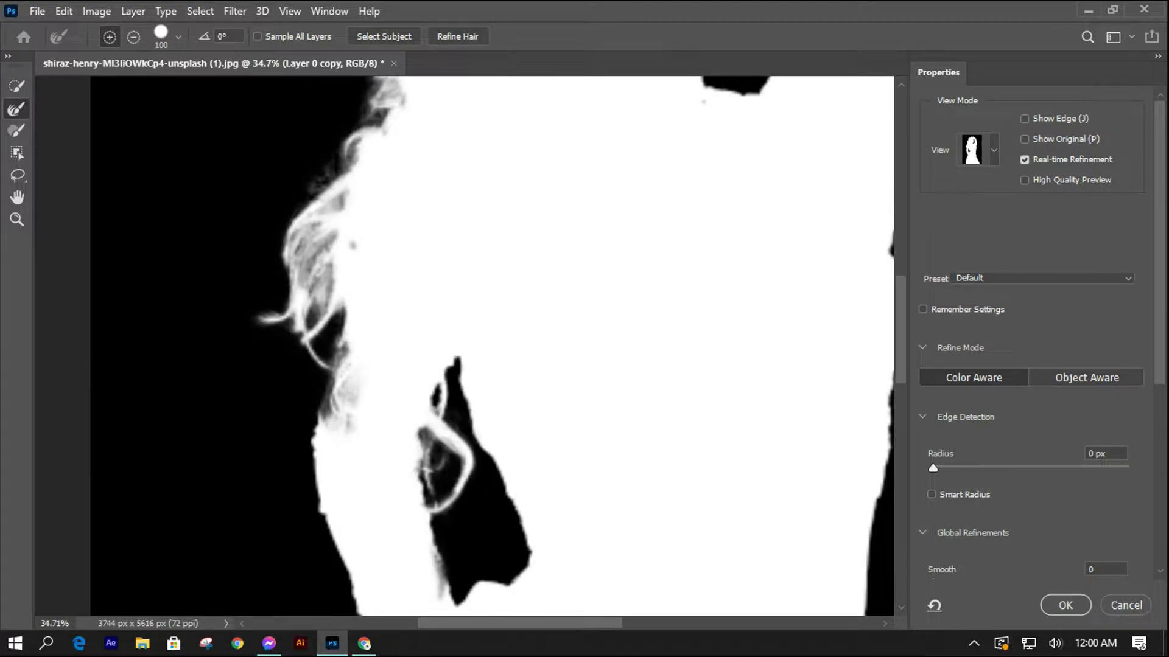
Set the Select and Mask view to Overlay with opacity at 59%.
{"action": "left_click", "coordinate": [994, 150]}
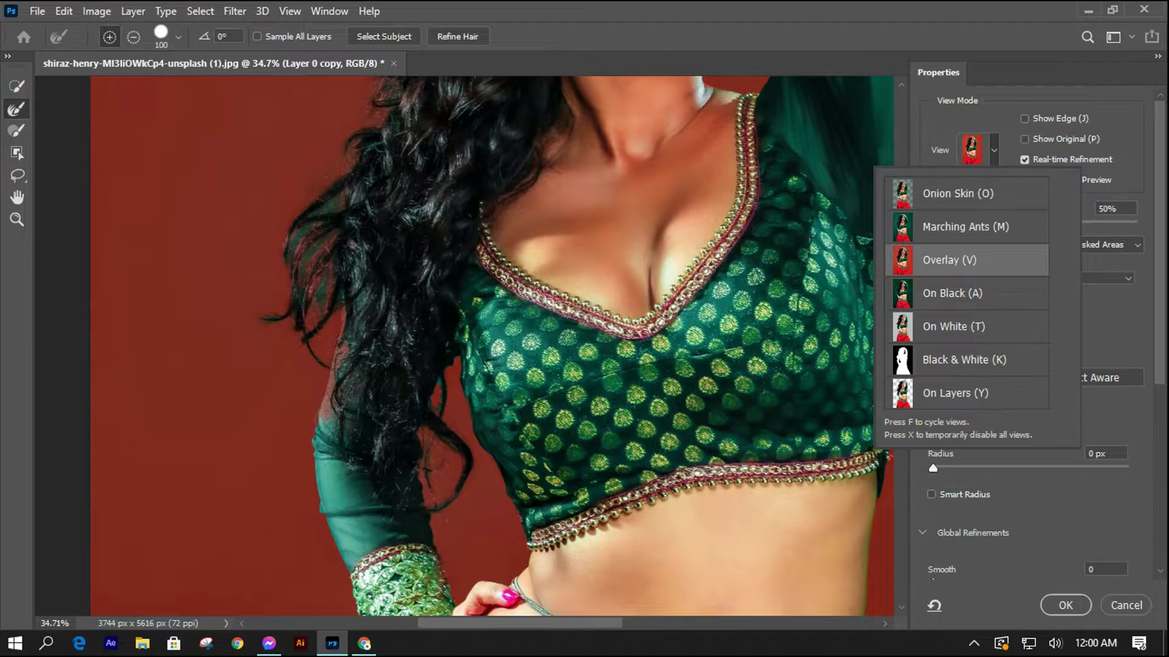
{"action": "scroll", "coordinate": [369, 381], "scroll_direction": "up", "scroll_amount": 1}
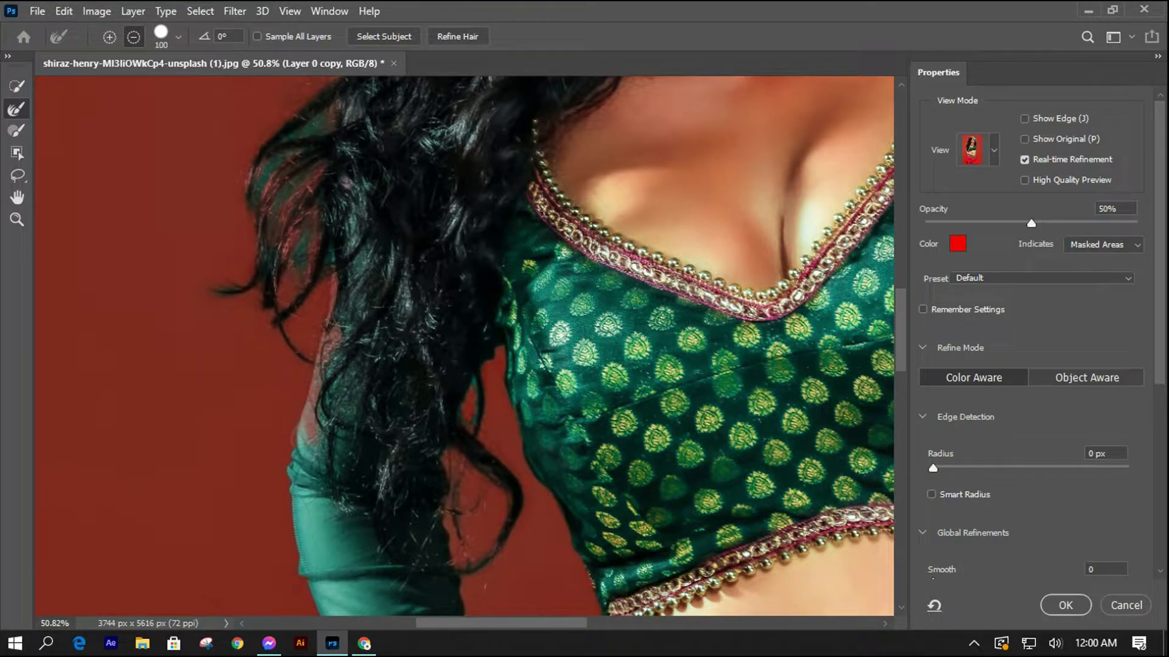
{"action": "key", "text": "alt"}
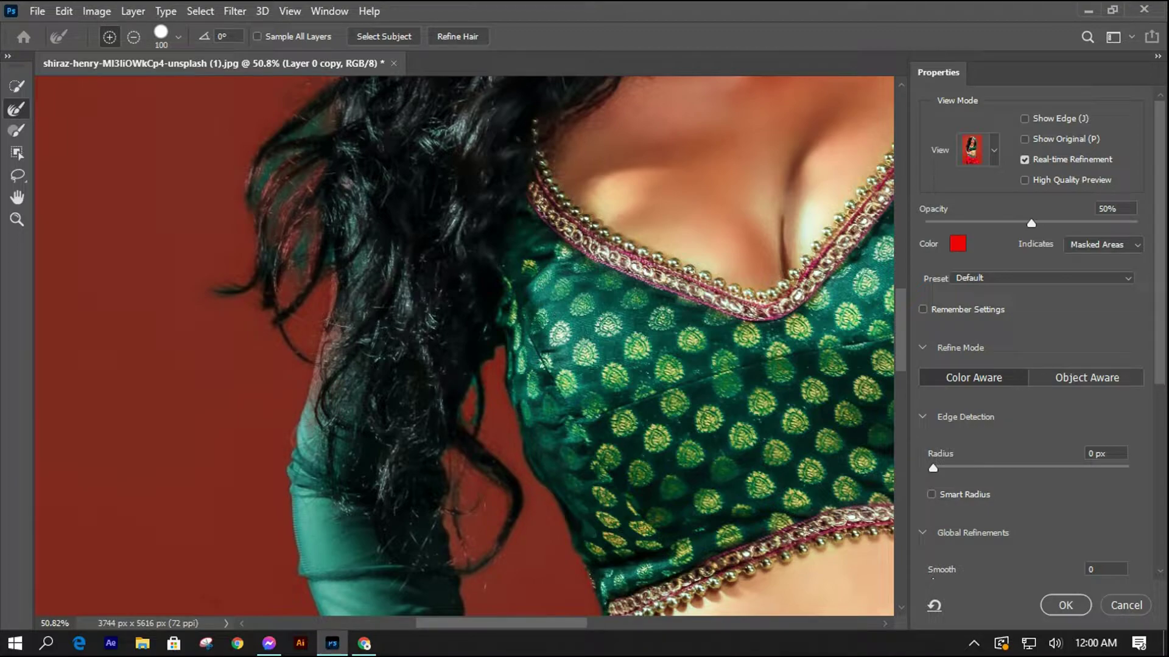
{"action": "scroll", "coordinate": [462, 347], "scroll_direction": "up", "scroll_amount": 3}
{"action": "scroll", "coordinate": [463, 347], "scroll_direction": "up", "scroll_amount": 3}
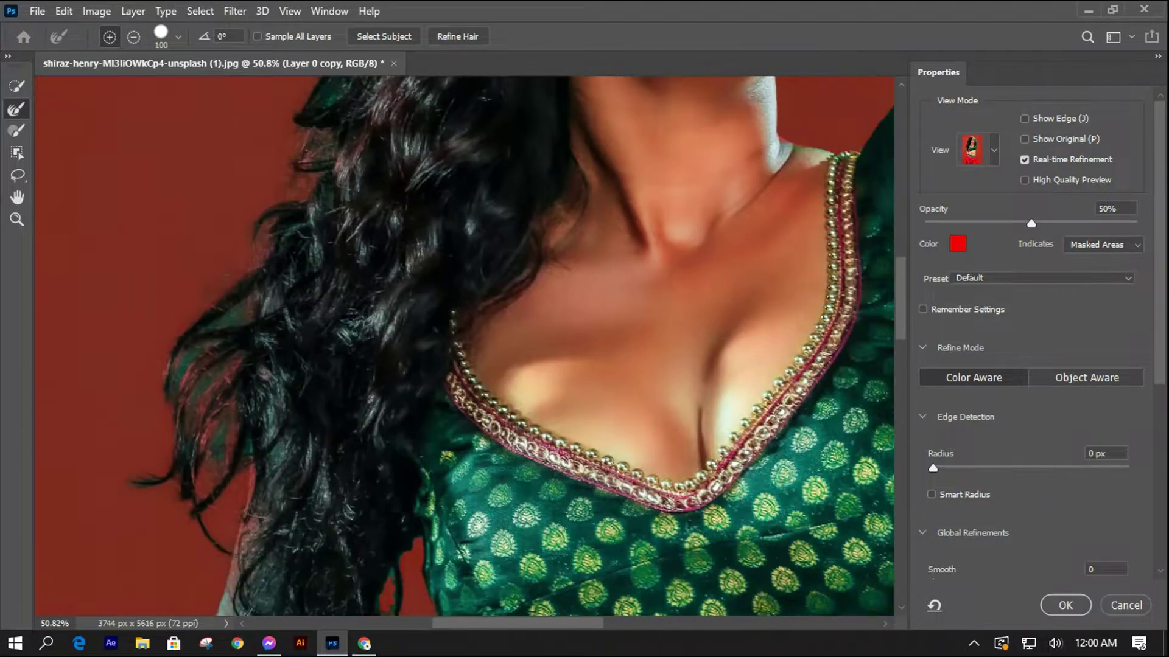
{"action": "scroll", "coordinate": [462, 347], "scroll_direction": "up", "scroll_amount": 3}
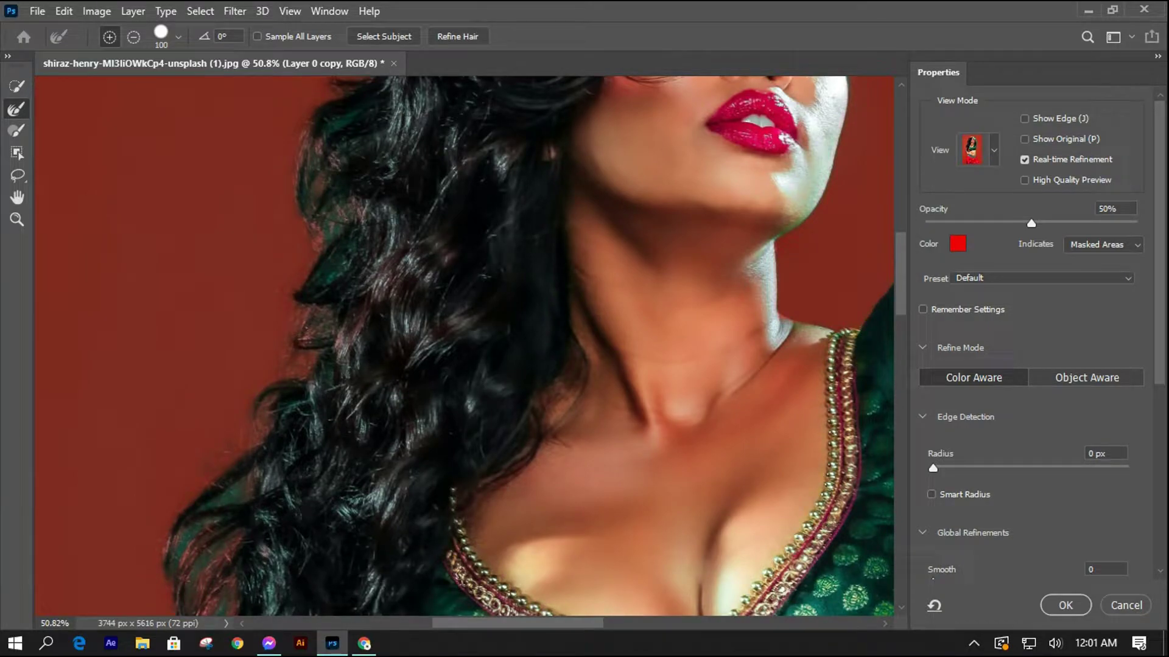
{"action": "scroll", "coordinate": [463, 347], "scroll_direction": "down", "scroll_amount": 2, "text": "alt"}
{"action": "scroll", "coordinate": [462, 347], "scroll_direction": "up", "scroll_amount": 2, "text": "alt"}
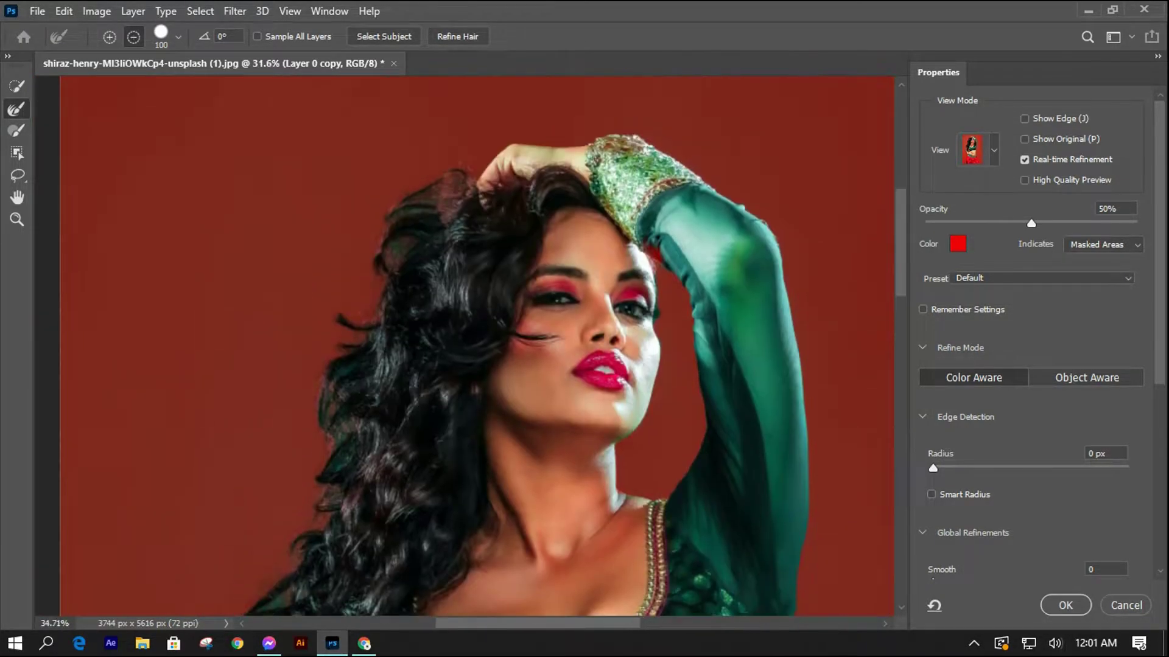
{"action": "scroll", "coordinate": [463, 347], "scroll_direction": "up", "scroll_amount": 2, "text": "alt"}
{"action": "scroll", "coordinate": [463, 347], "scroll_direction": "up", "scroll_amount": 1, "text": "alt"}
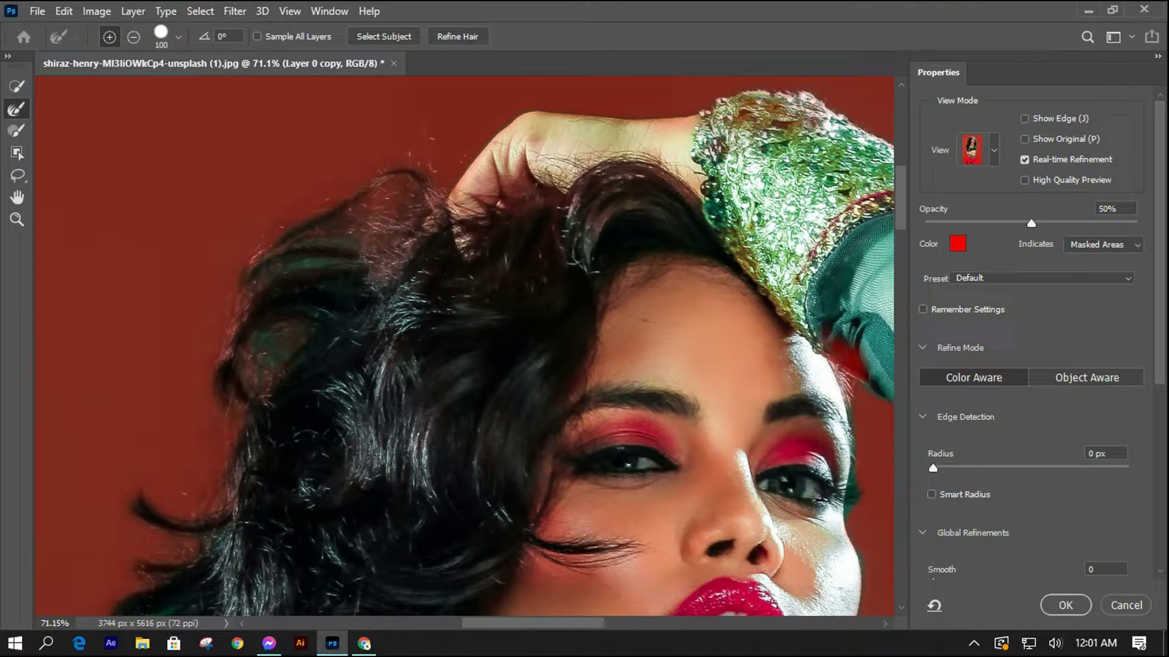
{"action": "scroll", "coordinate": [462, 346], "scroll_direction": "down", "scroll_amount": 3}
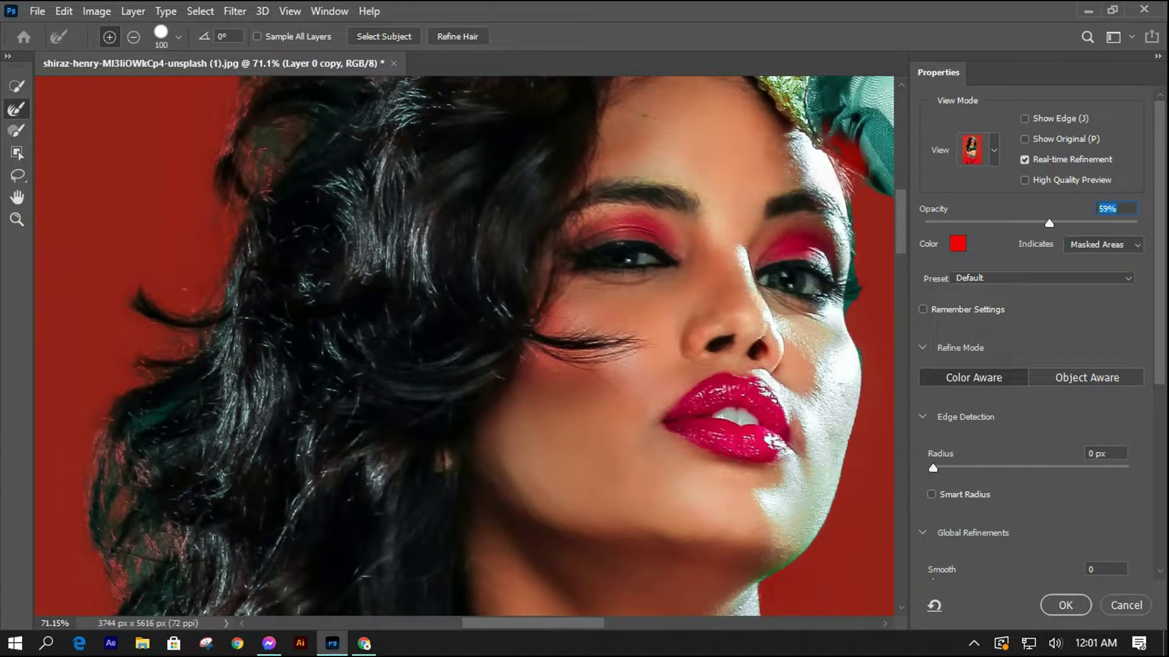
{"action": "key", "text": "w"}
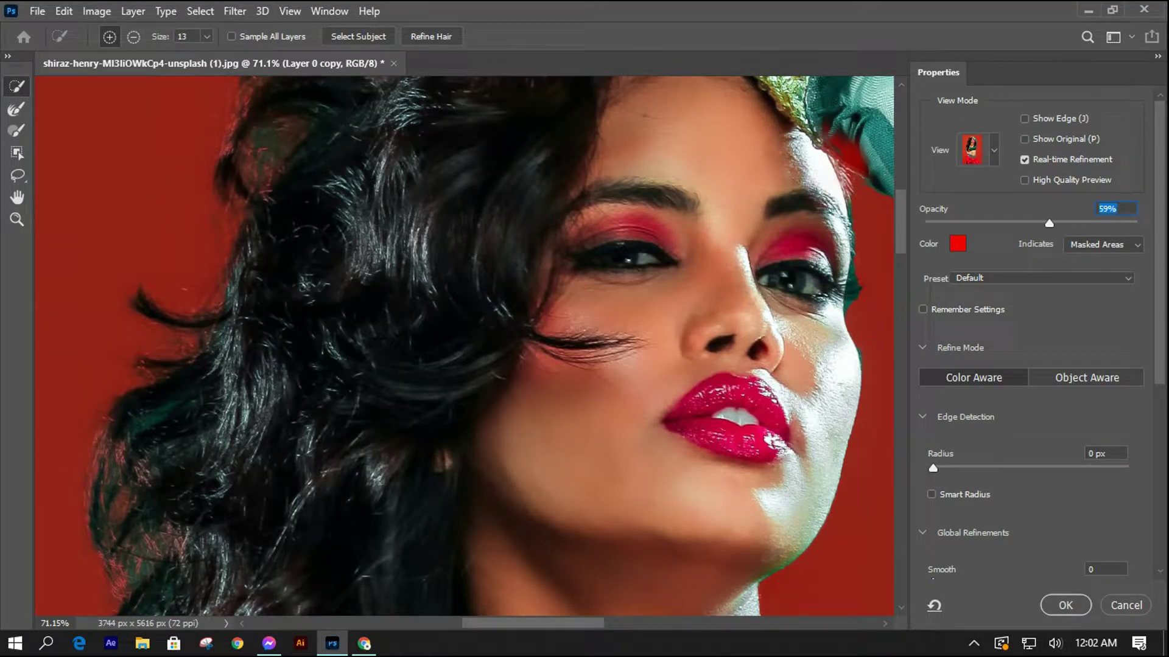
Apply Refine Hair to automatically refine the hair edges.
{"action": "left_click", "coordinate": [431, 36]}
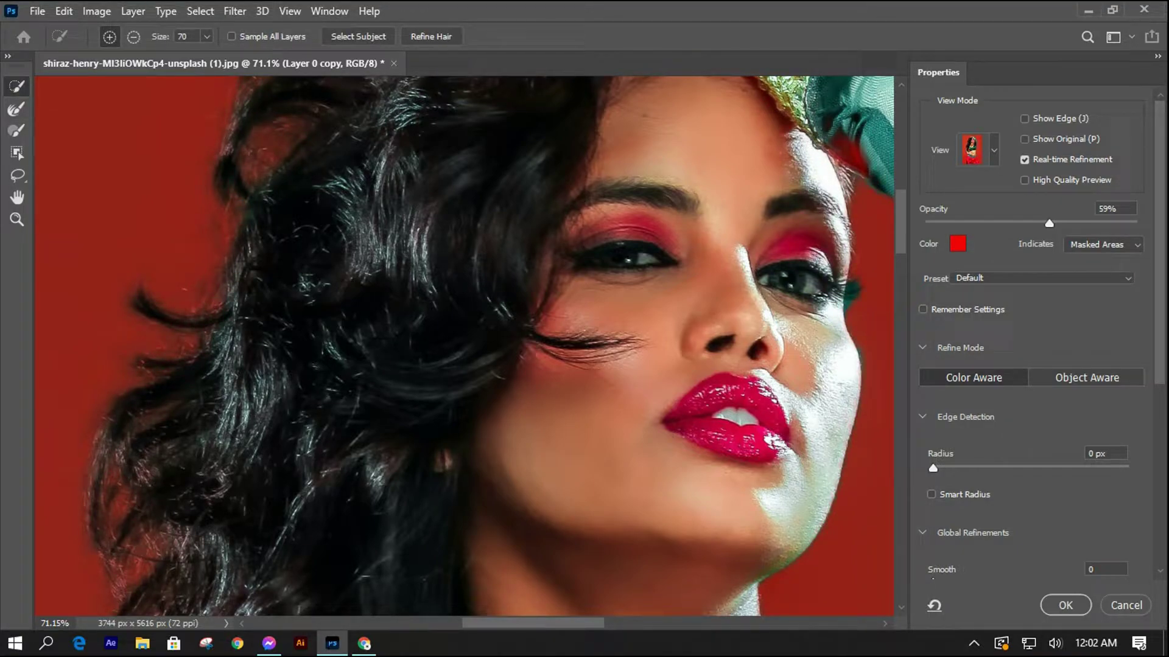
{"action": "scroll", "coordinate": [464, 346], "scroll_direction": "down", "scroll_amount": 5}
{"action": "scroll", "coordinate": [464, 345], "scroll_direction": "up", "scroll_amount": 8}
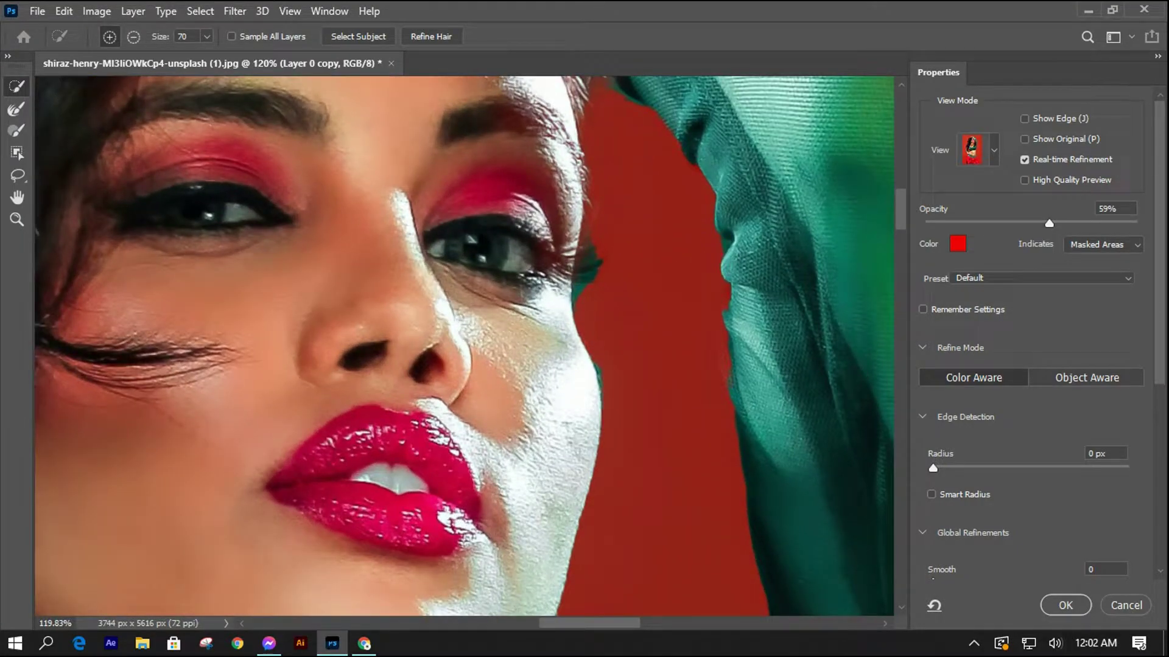
Paint the teal fringe along her cheek and jaw out of the selection.
{"action": "left_click_drag", "start_coordinate": [593, 255], "coordinate": [566, 612]}
{"action": "scroll", "coordinate": [464, 346], "scroll_direction": "down", "scroll_amount": 2}
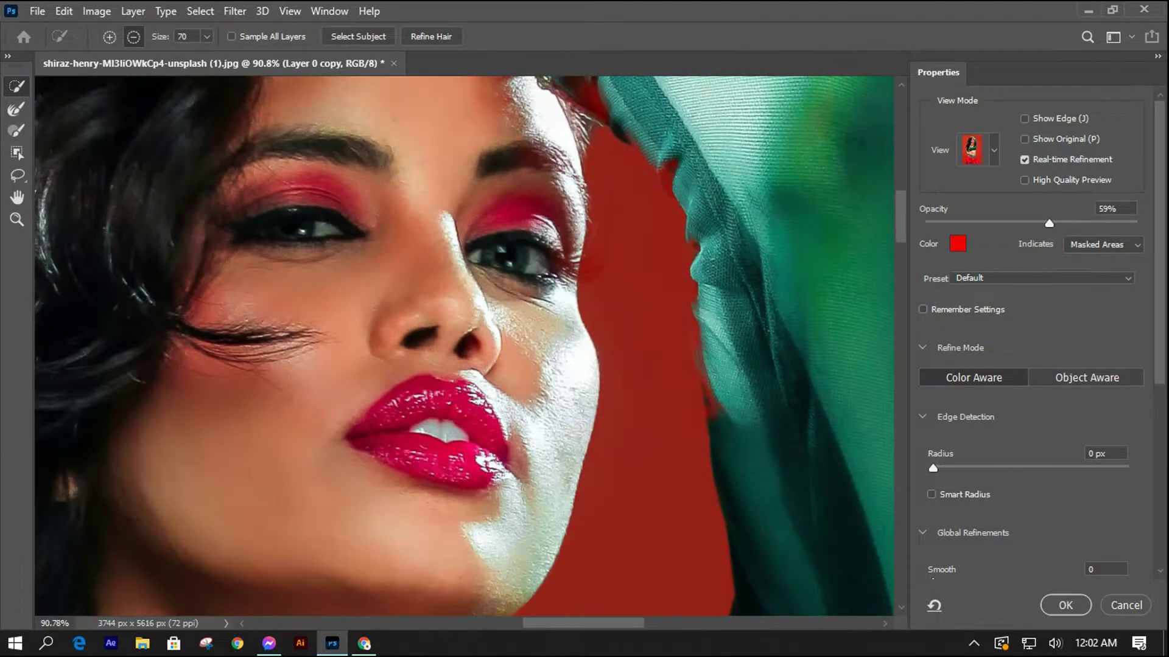
{"action": "scroll", "coordinate": [464, 346], "scroll_direction": "down", "scroll_amount": 2}
{"action": "scroll", "coordinate": [464, 345], "scroll_direction": "up", "scroll_amount": 1}
{"action": "scroll", "coordinate": [463, 346], "scroll_direction": "up", "scroll_amount": 1}
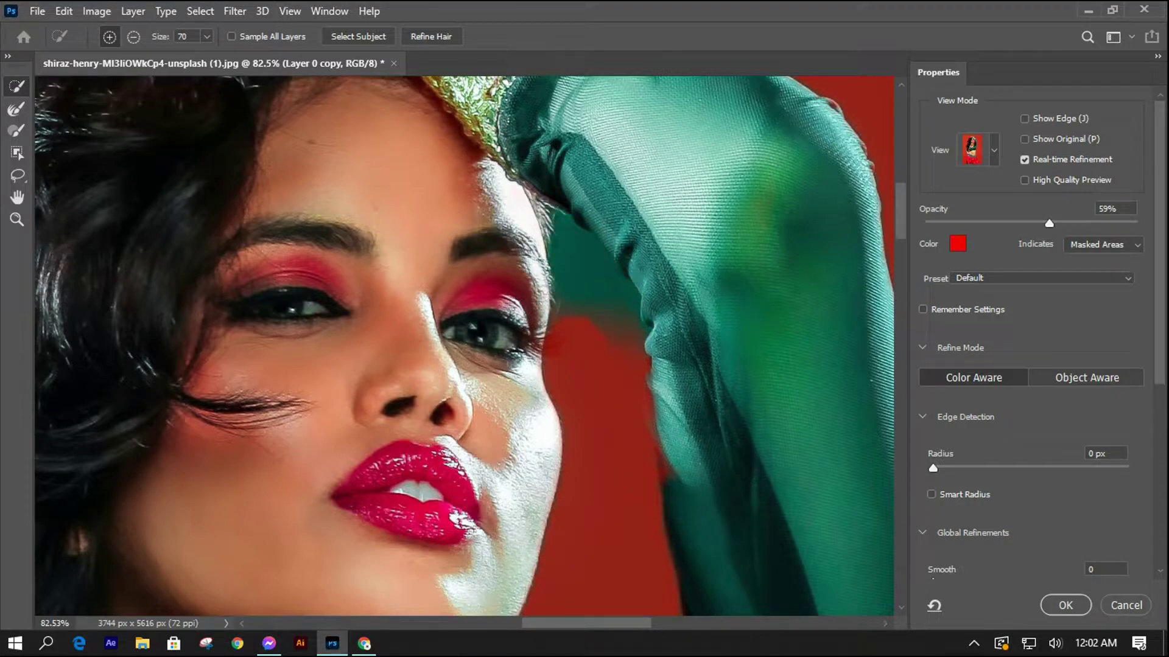
{"action": "scroll", "coordinate": [470, 346], "scroll_direction": "down", "scroll_amount": 2}
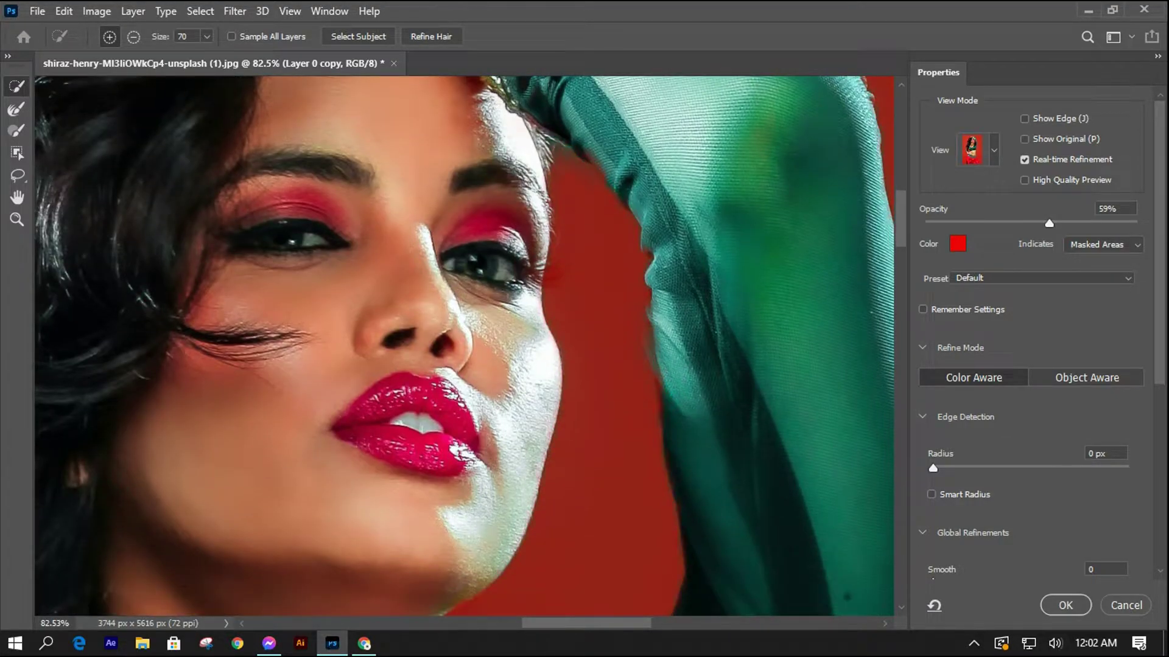
{"action": "scroll", "coordinate": [243, 305], "scroll_direction": "down", "scroll_amount": 3}
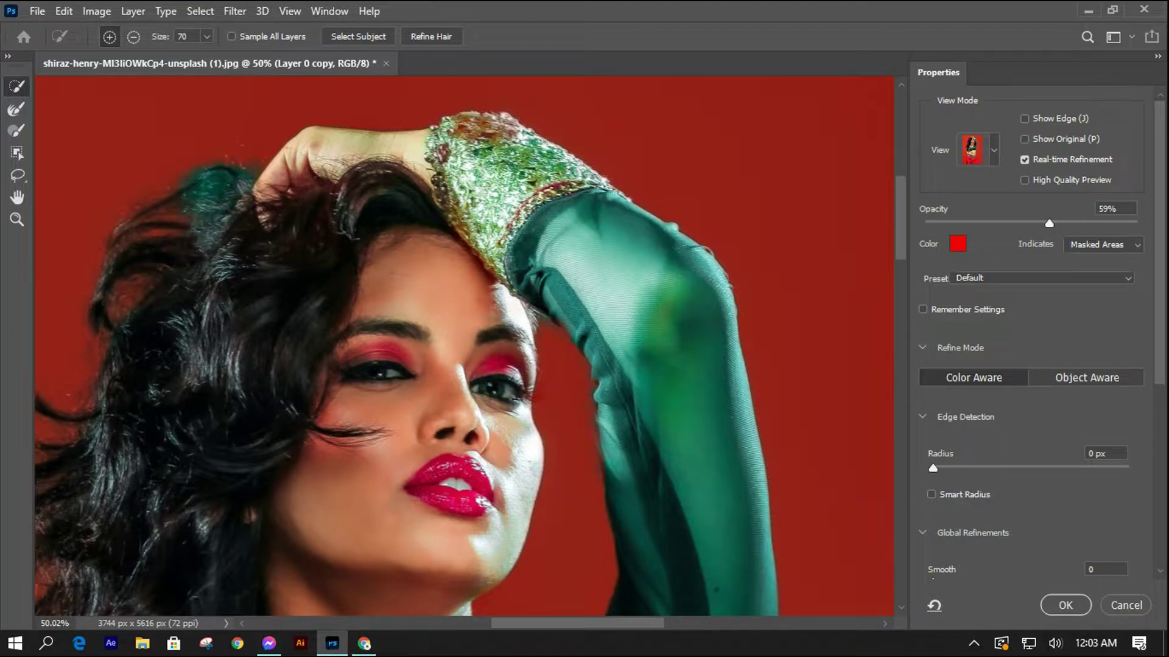
{"action": "key", "text": "alt"}
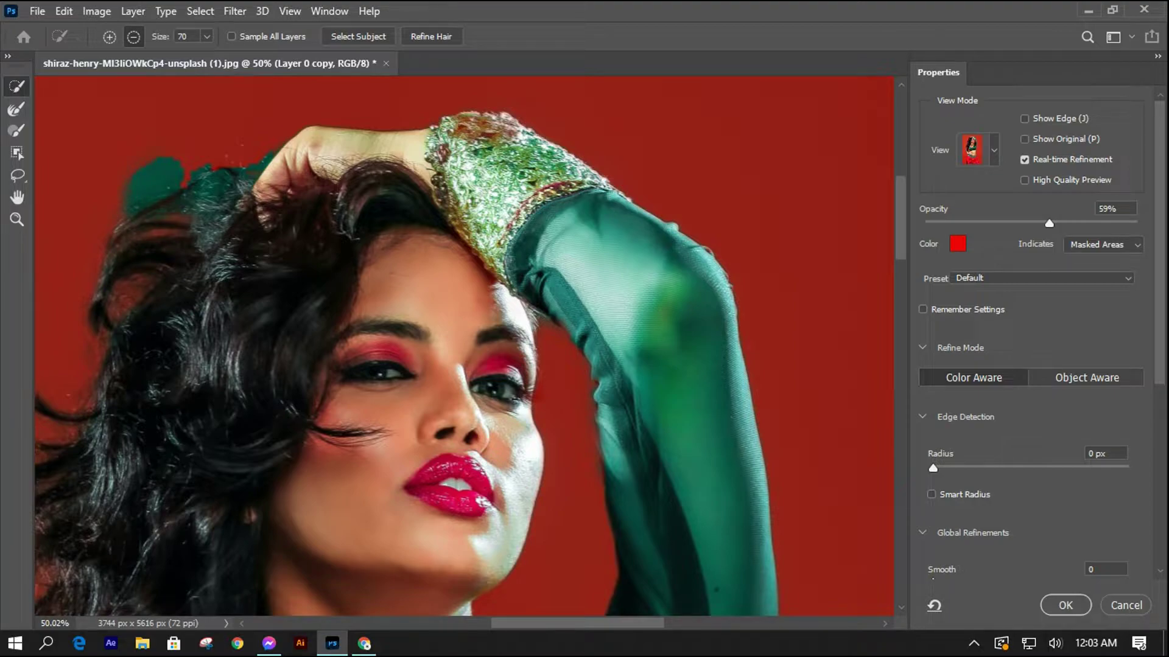
Subtract loose hair edges with the Refine Edge Brush, checking Black & White and Overlay views.
{"action": "key", "text": "r"}
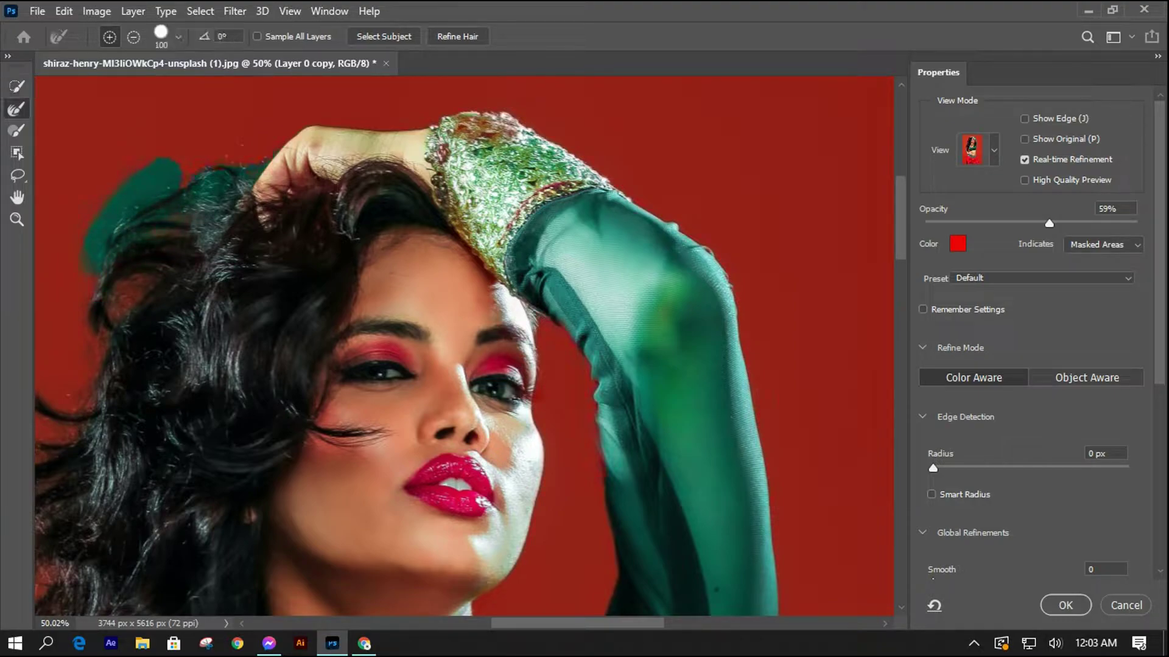
{"action": "key", "text": "alt"}
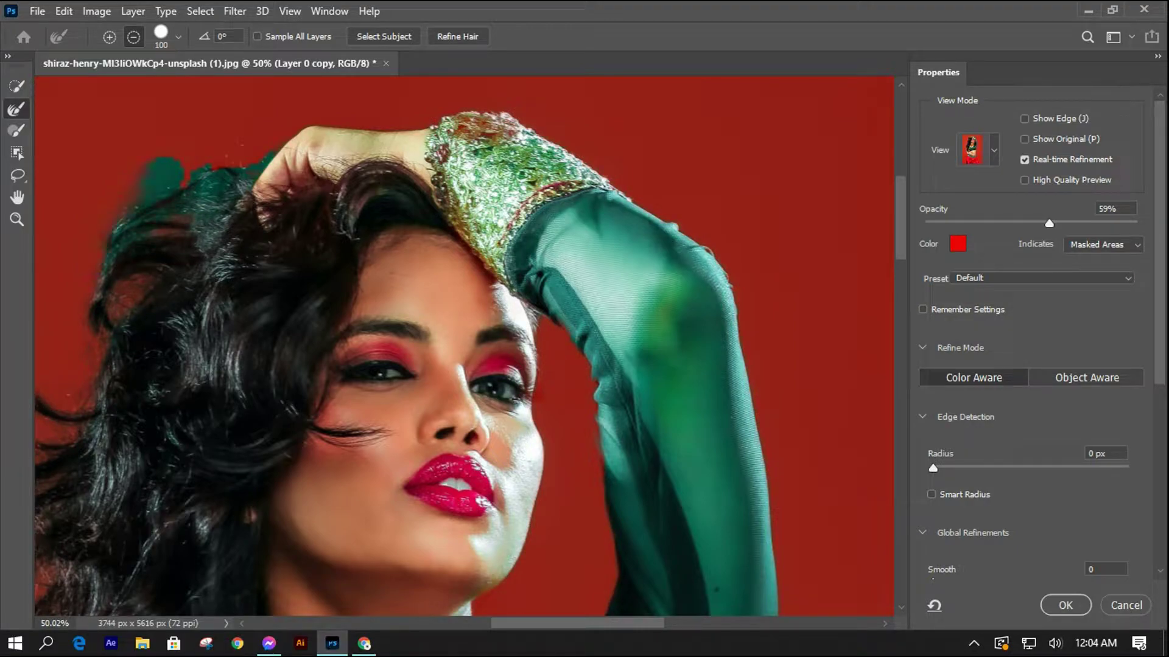
{"action": "scroll", "coordinate": [73, 157], "scroll_direction": "up", "scroll_amount": 3}
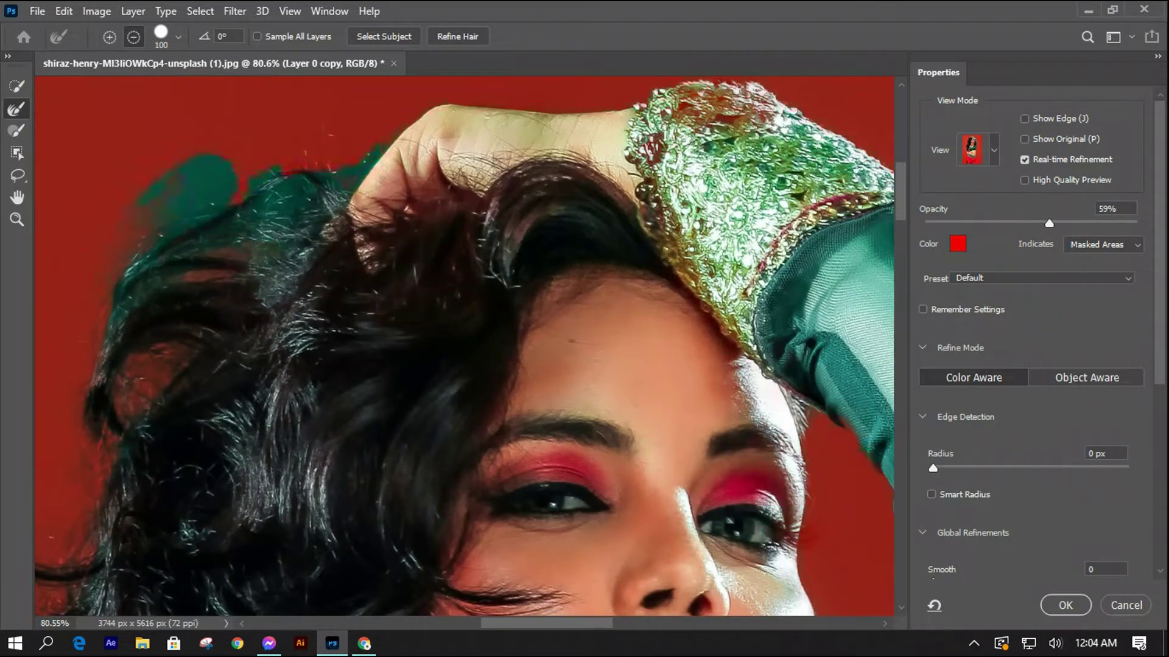
{"action": "scroll", "coordinate": [464, 348], "scroll_direction": "up", "scroll_amount": 1}
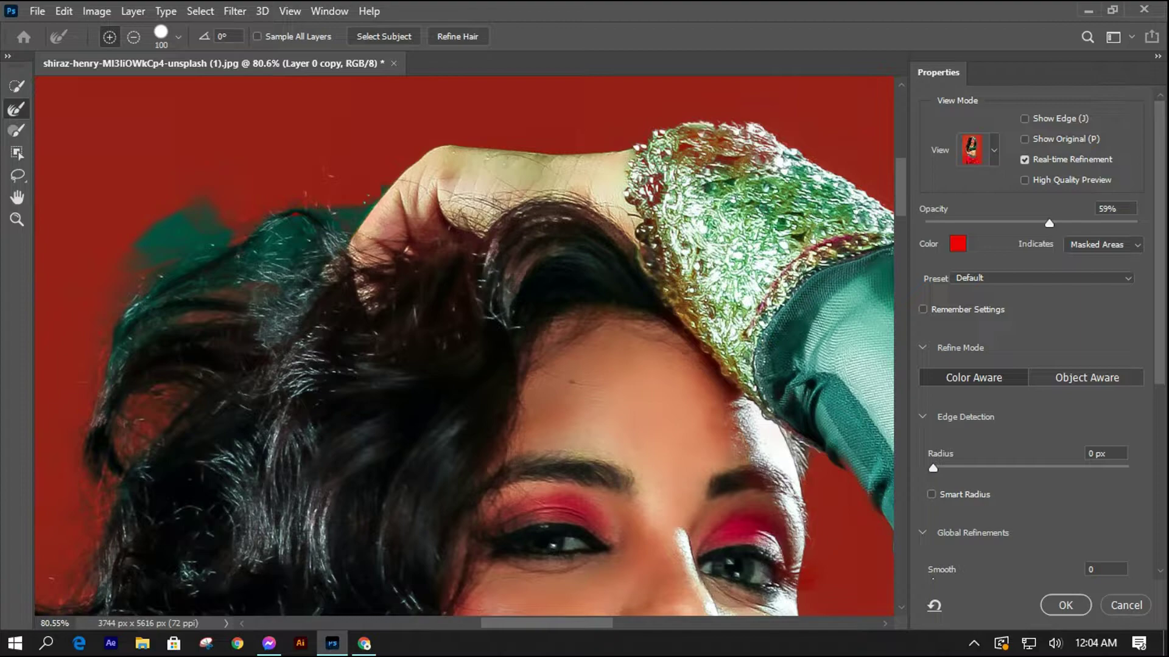
{"action": "left_click", "coordinate": [980, 150]}
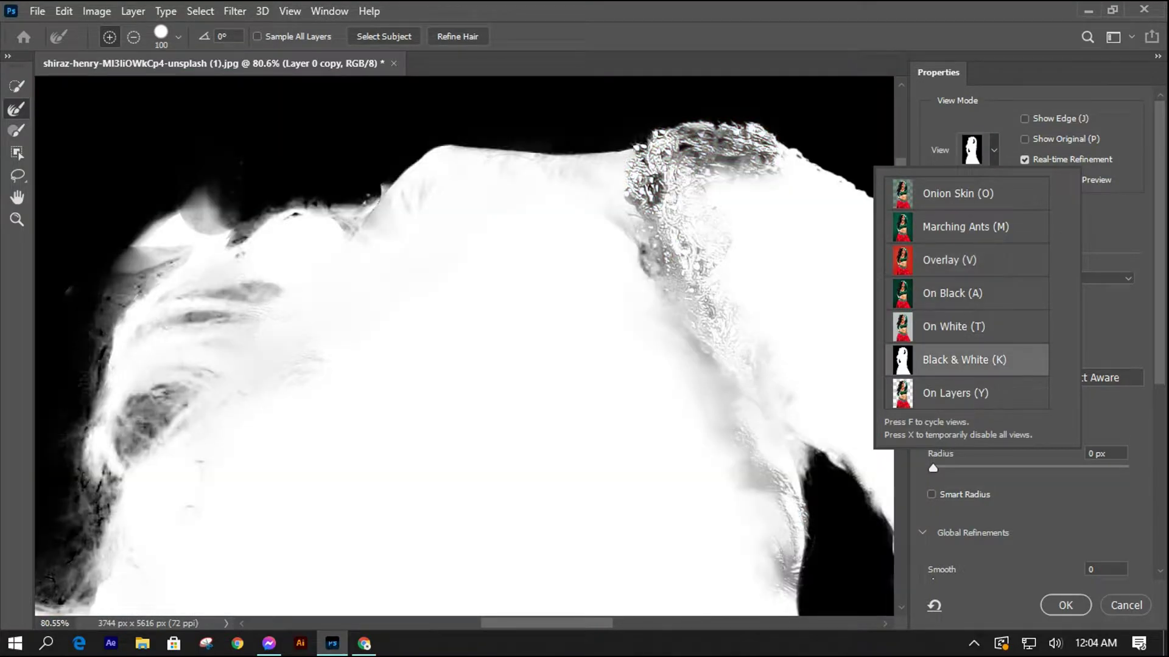
{"action": "left_click", "coordinate": [963, 360]}
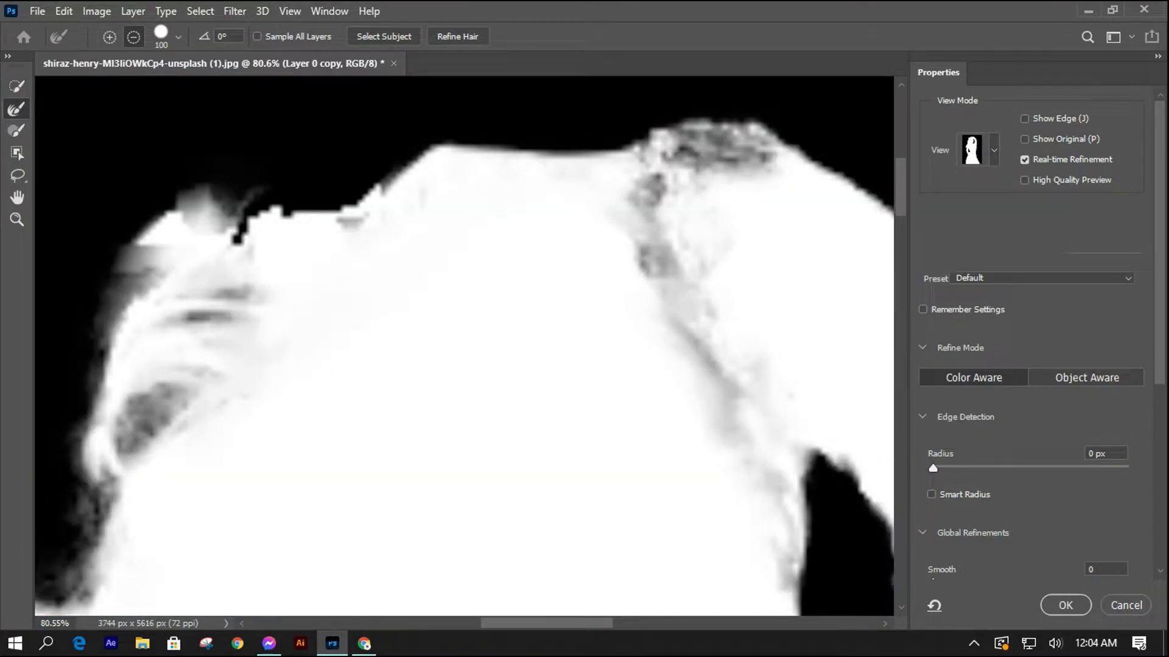
{"action": "left_click", "coordinate": [972, 149]}
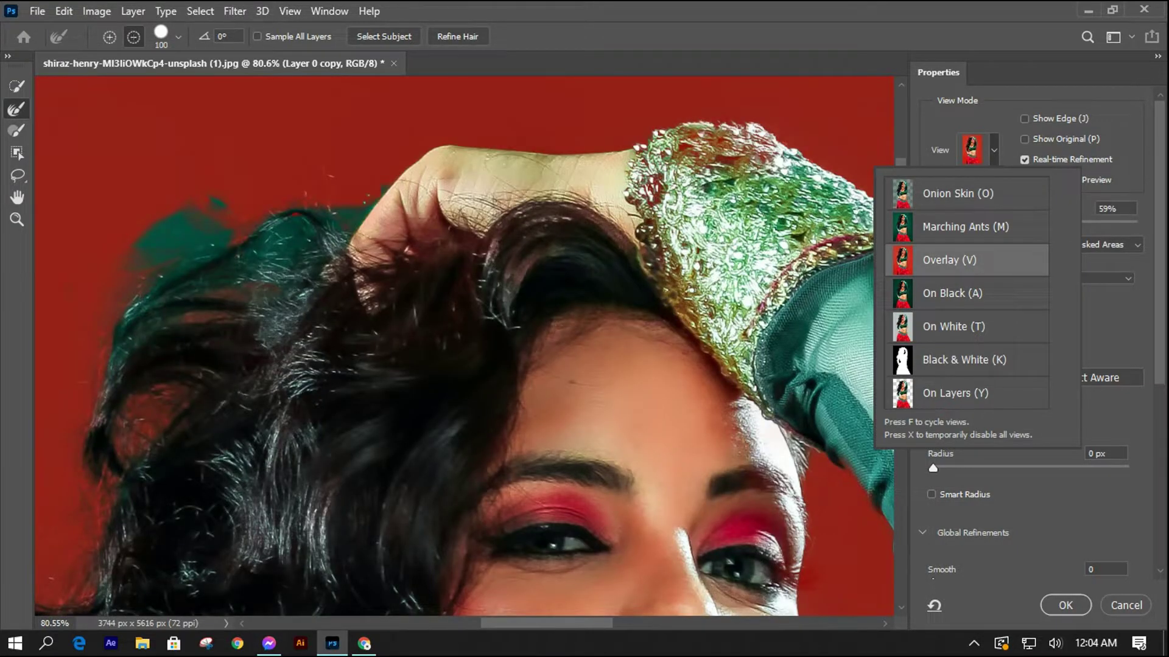
{"action": "left_click", "coordinate": [949, 260]}
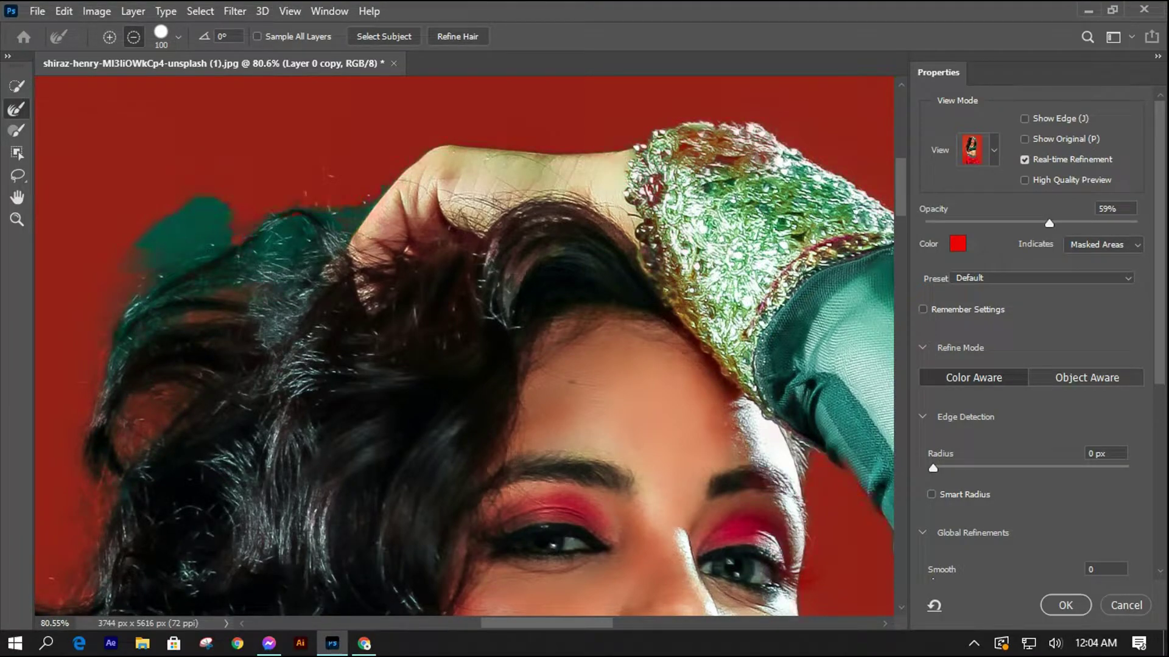
Finish subtracting stray edges with the Refine Edge Brush and apply the refined selection.
{"action": "scroll", "coordinate": [487, 256], "scroll_direction": "down", "scroll_amount": 2}
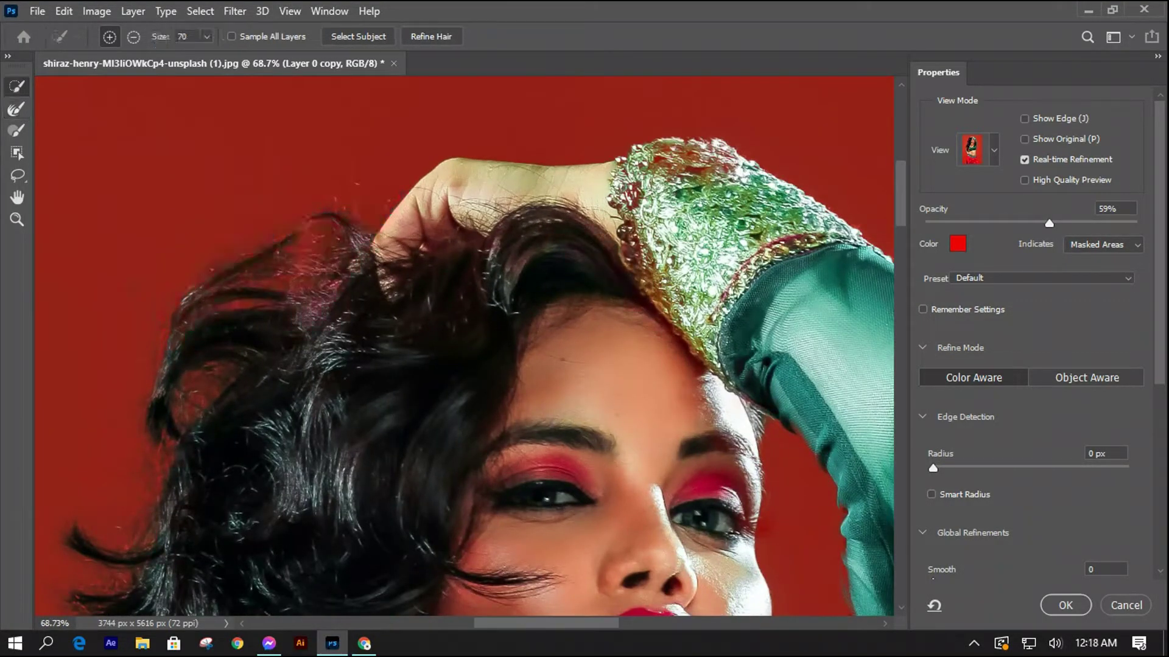
{"action": "key", "text": "alt"}
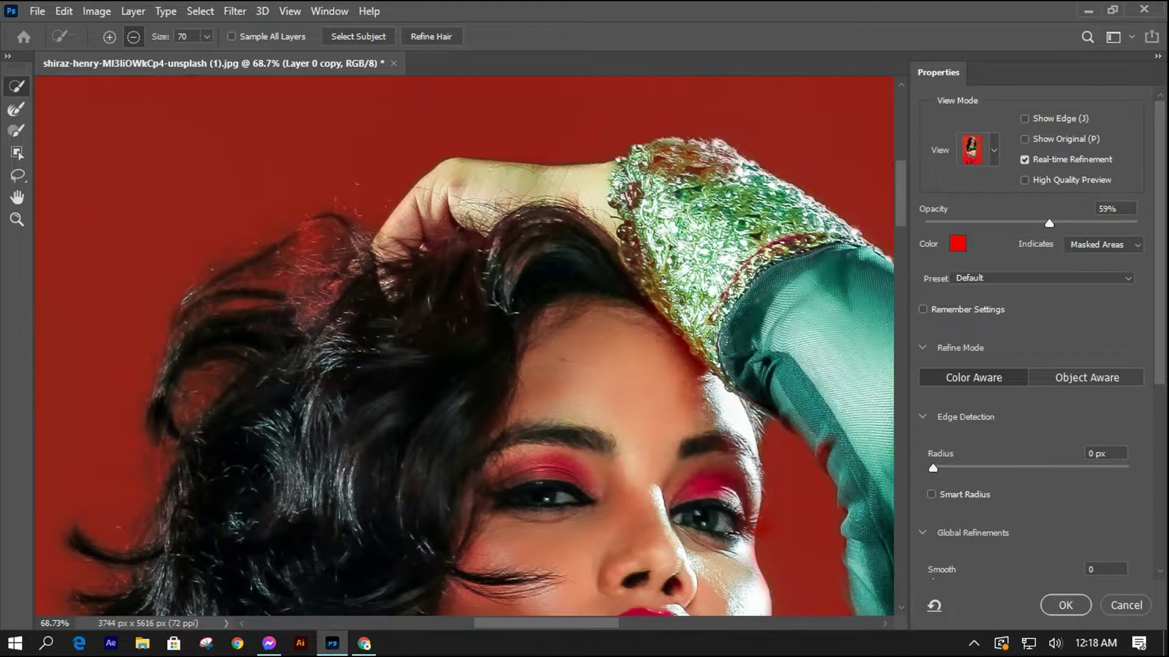
{"action": "scroll", "coordinate": [462, 347], "scroll_direction": "down", "scroll_amount": 5}
{"action": "scroll", "coordinate": [463, 347], "scroll_direction": "down", "scroll_amount": 2}
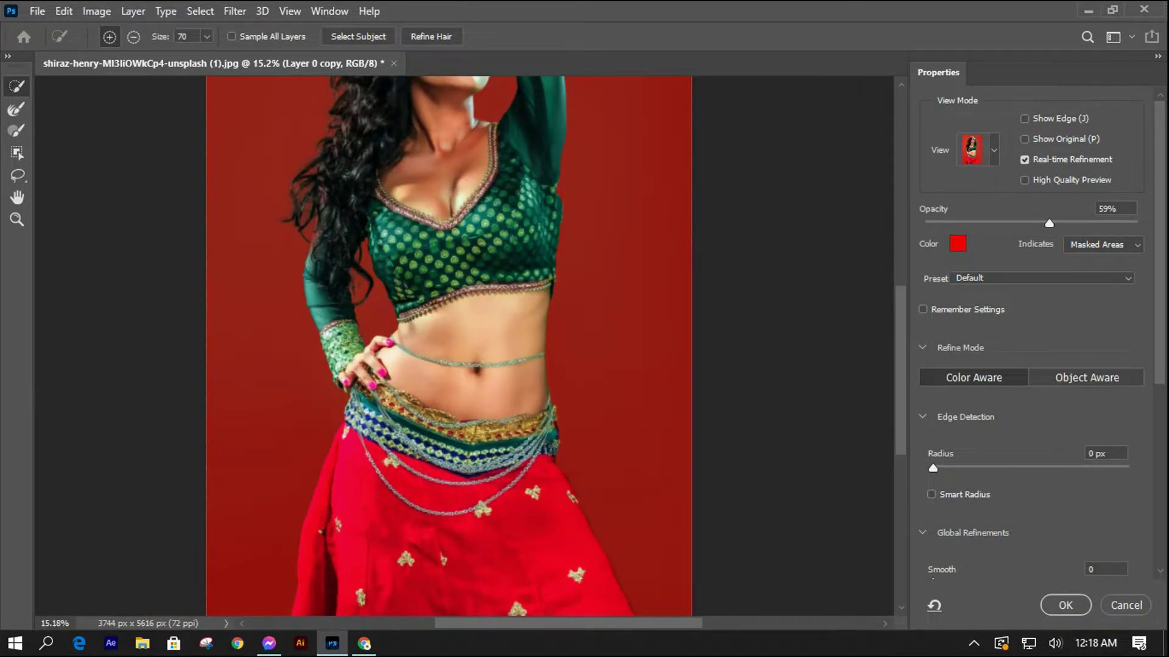
{"action": "key", "text": "ctrl+0"}
{"action": "scroll", "coordinate": [1028, 335], "scroll_direction": "down", "scroll_amount": 2}
{"action": "scroll", "coordinate": [1029, 335], "scroll_direction": "down", "scroll_amount": 3}
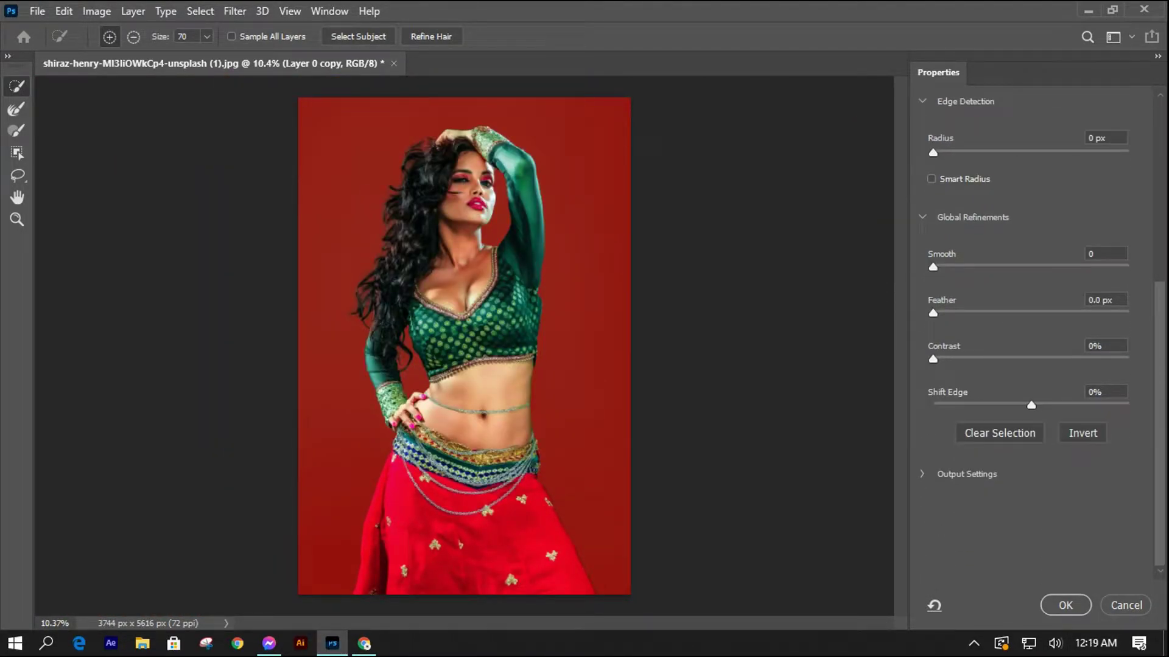
{"action": "scroll", "coordinate": [1028, 334], "scroll_direction": "up", "scroll_amount": 5}
{"action": "scroll", "coordinate": [1028, 335], "scroll_direction": "up", "scroll_amount": 3}
{"action": "scroll", "coordinate": [1029, 335], "scroll_direction": "down", "scroll_amount": 2}
{"action": "scroll", "coordinate": [1029, 334], "scroll_direction": "down", "scroll_amount": 6}
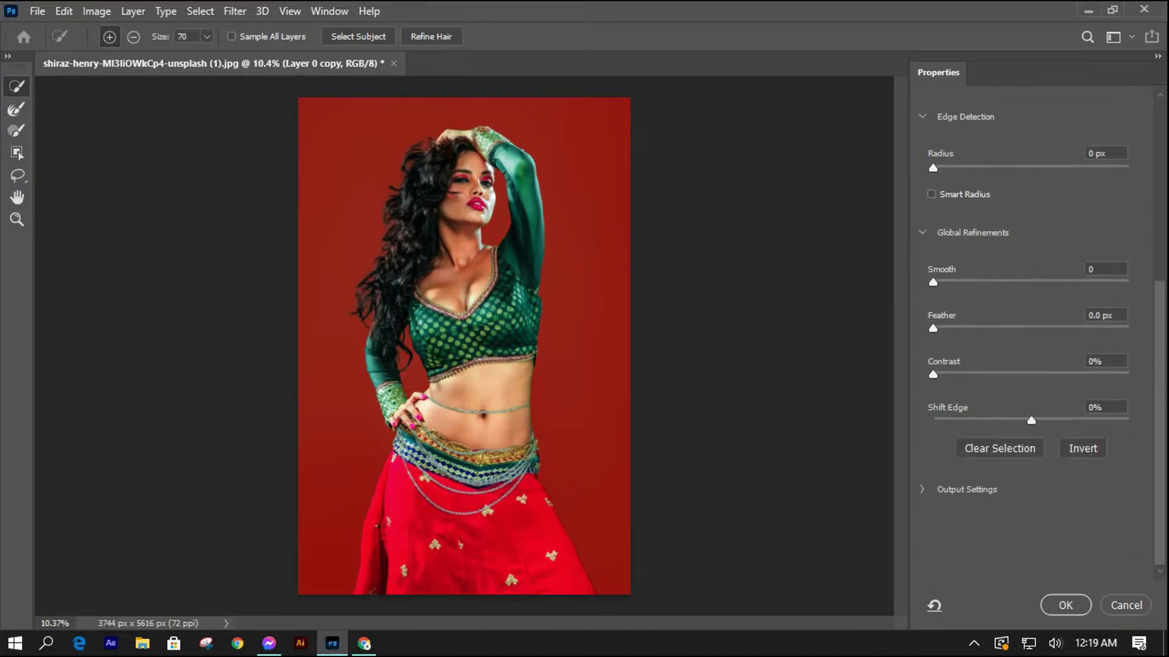
{"action": "left_click", "coordinate": [1065, 605]}
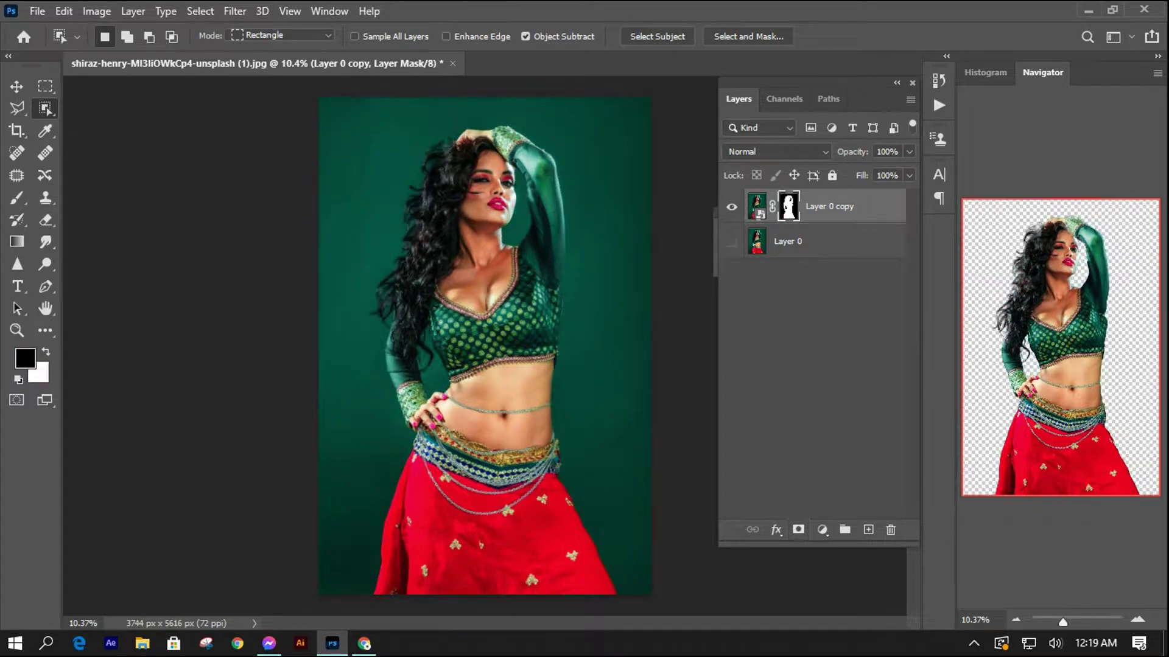
Paint white on the layer mask to restore the forehead edge beside the face.
{"action": "scroll", "coordinate": [495, 133], "scroll_direction": "up", "scroll_amount": 2}
{"action": "scroll", "coordinate": [495, 133], "scroll_direction": "up", "scroll_amount": 3}
{"action": "scroll", "coordinate": [496, 134], "scroll_direction": "up", "scroll_amount": 2}
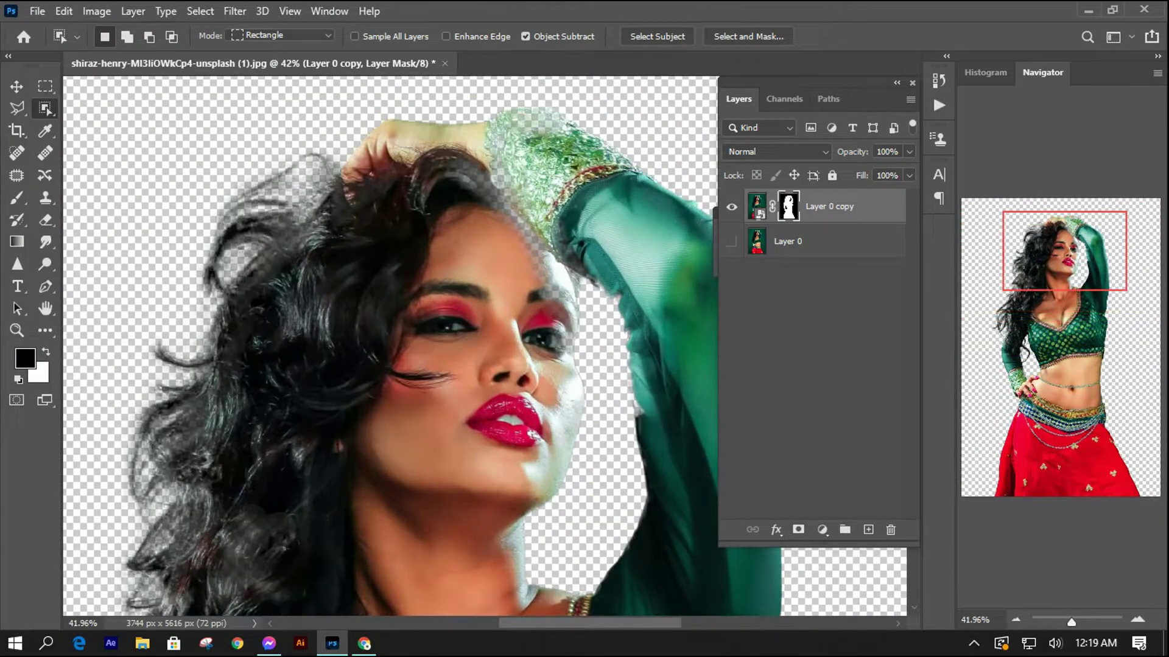
{"action": "key", "text": "b"}
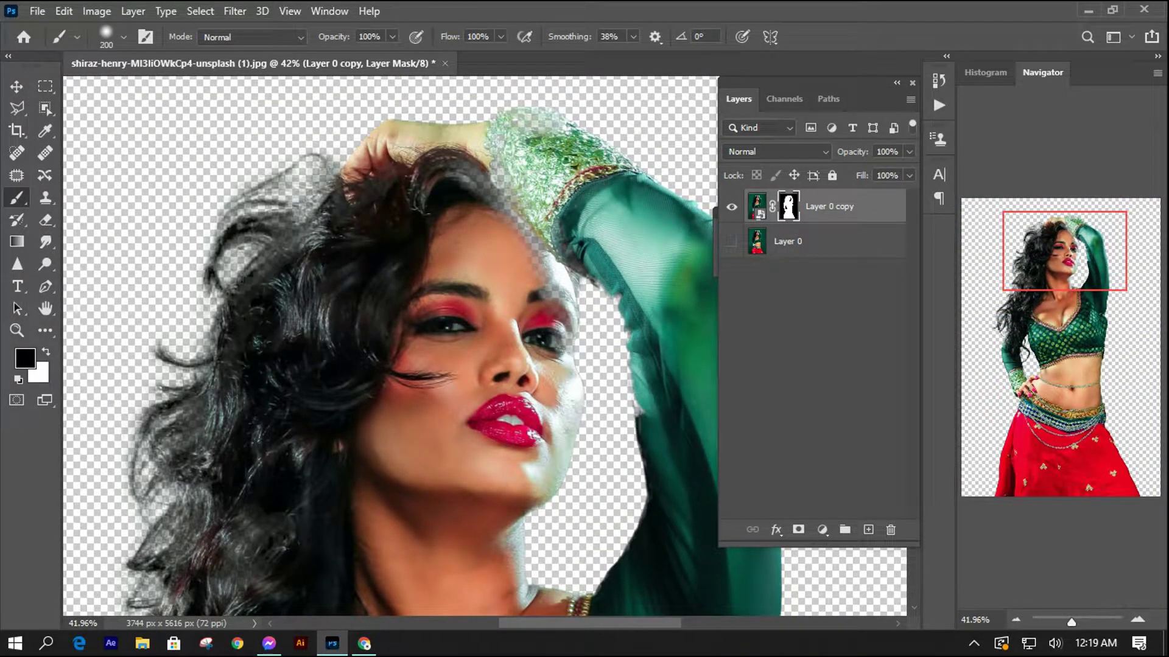
{"action": "left_click", "coordinate": [478, 220]}
{"action": "key", "text": "x"}
{"action": "left_click", "coordinate": [477, 220]}
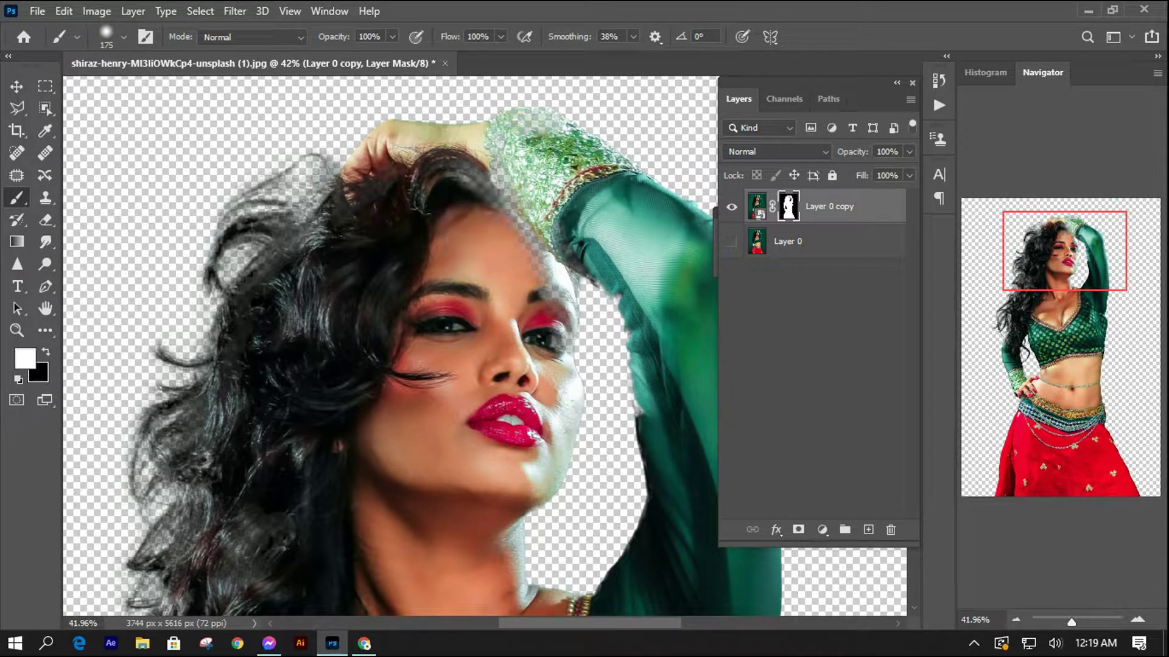
{"action": "mouse_move", "coordinate": [505, 182]}
{"action": "left_mouse_down"}
{"action": "mouse_move", "coordinate": [548, 289]}
{"action": "mouse_move", "coordinate": [578, 298]}
{"action": "mouse_move", "coordinate": [568, 345]}
{"action": "mouse_move", "coordinate": [577, 365]}
{"action": "left_mouse_up"}
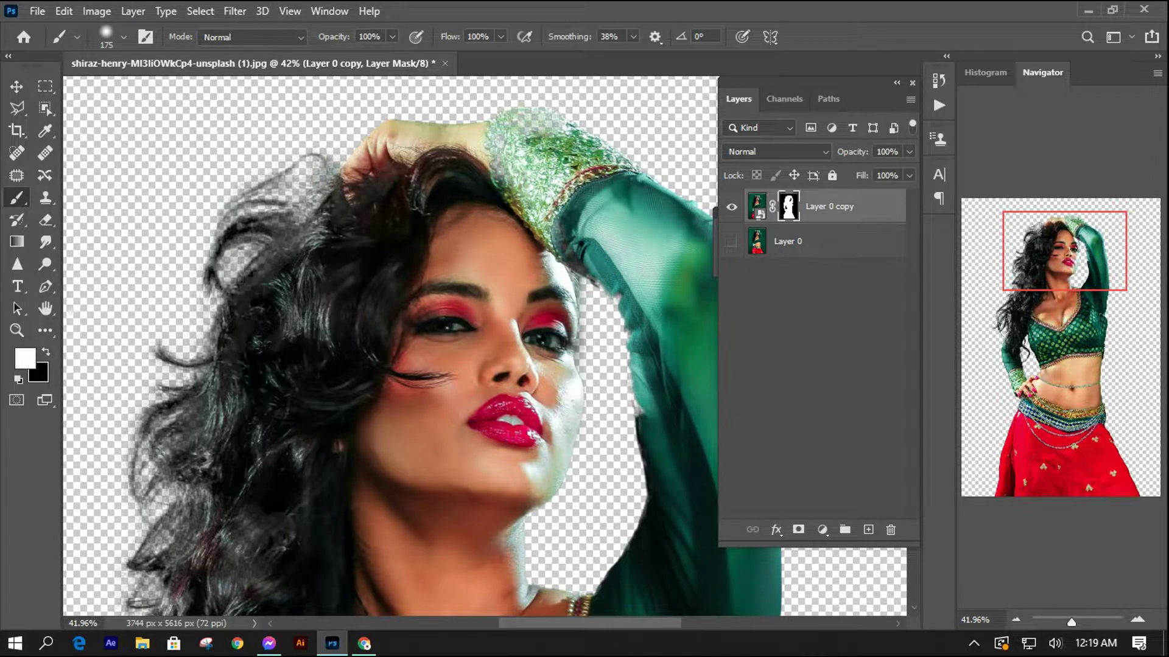
Restore the hair strands on the left side of her head with white mask strokes.
{"action": "mouse_move", "coordinate": [356, 207]}
{"action": "left_mouse_down"}
{"action": "mouse_move", "coordinate": [332, 200]}
{"action": "mouse_move", "coordinate": [286, 244]}
{"action": "mouse_move", "coordinate": [292, 255]}
{"action": "left_mouse_up"}
{"action": "scroll", "coordinate": [390, 347], "scroll_direction": "down", "scroll_amount": 2}
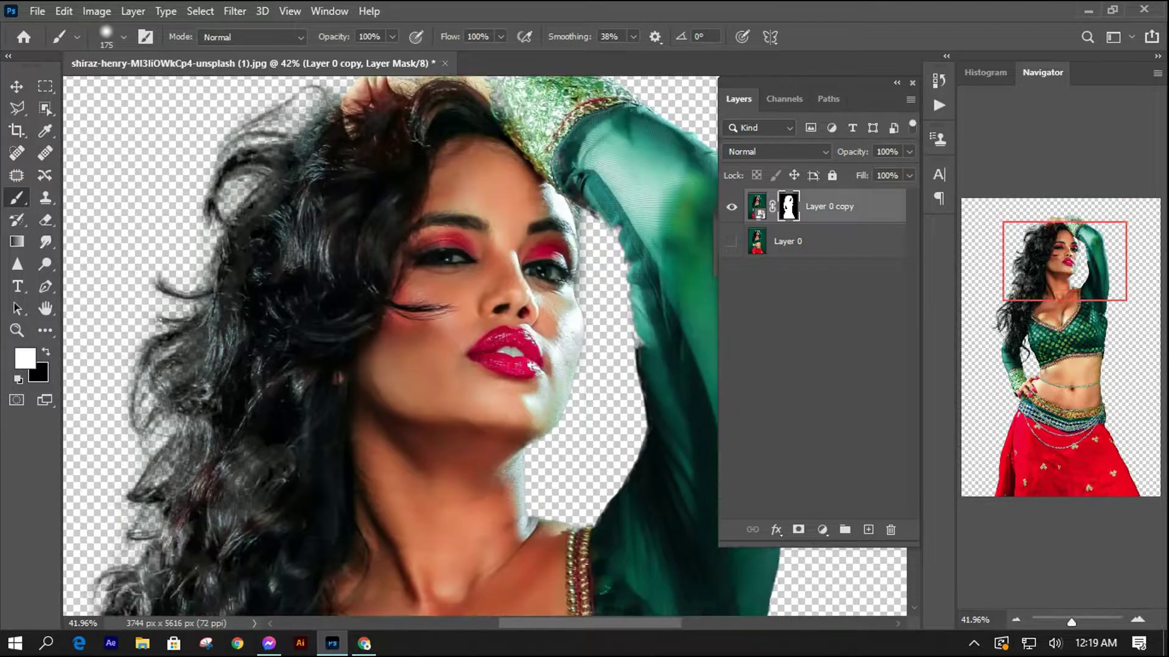
{"action": "scroll", "coordinate": [389, 347], "scroll_direction": "down", "scroll_amount": 2}
{"action": "scroll", "coordinate": [390, 347], "scroll_direction": "down", "scroll_amount": 2}
{"action": "mouse_move", "coordinate": [243, 341]}
{"action": "left_mouse_down"}
{"action": "mouse_move", "coordinate": [231, 384]}
{"action": "mouse_move", "coordinate": [176, 341]}
{"action": "mouse_move", "coordinate": [153, 463]}
{"action": "mouse_move", "coordinate": [232, 505]}
{"action": "left_mouse_up"}
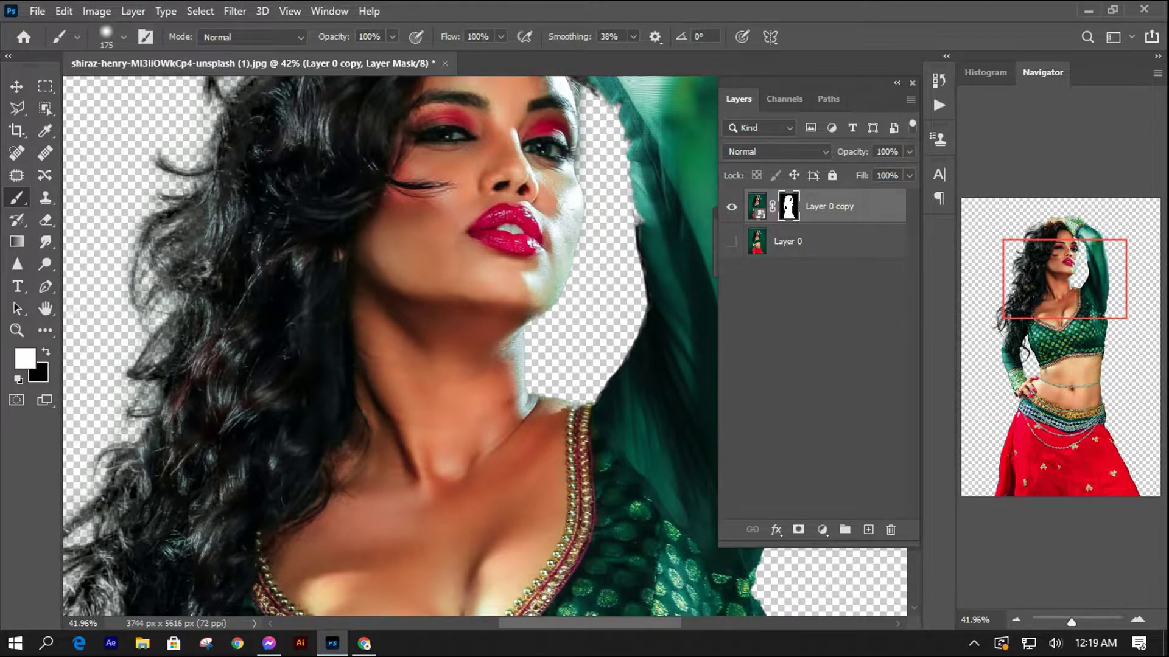
{"action": "scroll", "coordinate": [390, 347], "scroll_direction": "up", "scroll_amount": 1}
{"action": "scroll", "coordinate": [390, 347], "scroll_direction": "up", "scroll_amount": 2}
{"action": "scroll", "coordinate": [389, 347], "scroll_direction": "up", "scroll_amount": 1}
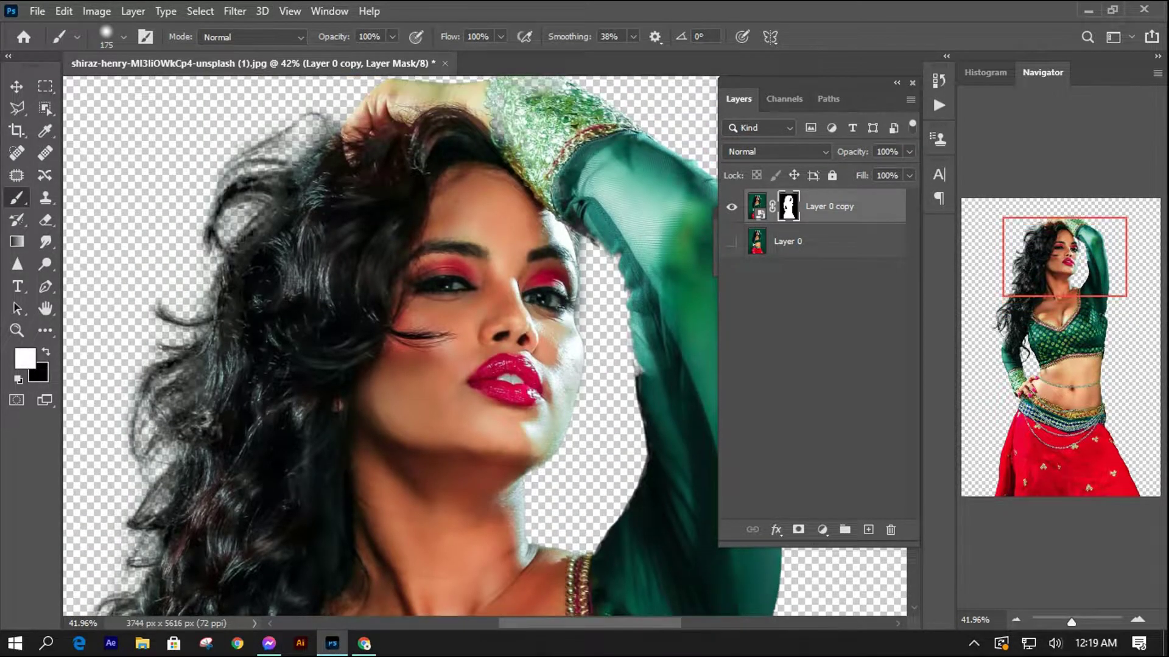
{"action": "mouse_move", "coordinate": [268, 231]}
{"action": "left_mouse_down"}
{"action": "mouse_move", "coordinate": [201, 378]}
{"action": "mouse_move", "coordinate": [255, 219]}
{"action": "left_mouse_up"}
{"action": "left_click_drag", "start_coordinate": [213, 256], "coordinate": [182, 402]}
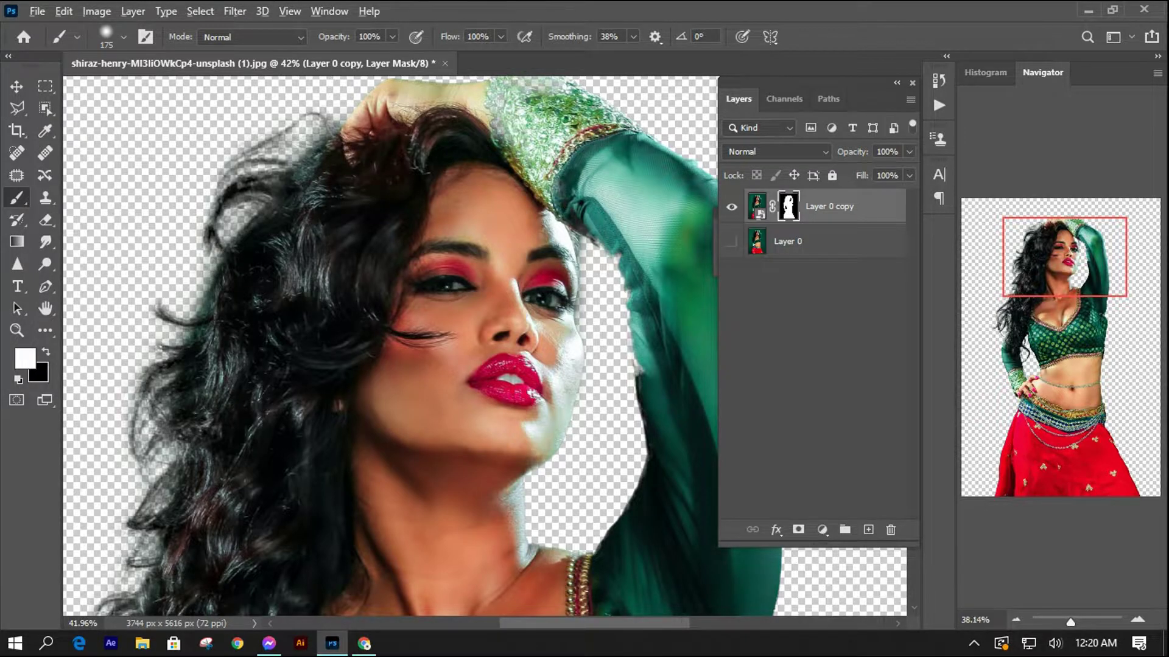
{"action": "scroll", "coordinate": [188, 407], "scroll_direction": "down", "scroll_amount": 4}
{"action": "scroll", "coordinate": [339, 346], "scroll_direction": "down", "scroll_amount": 2}
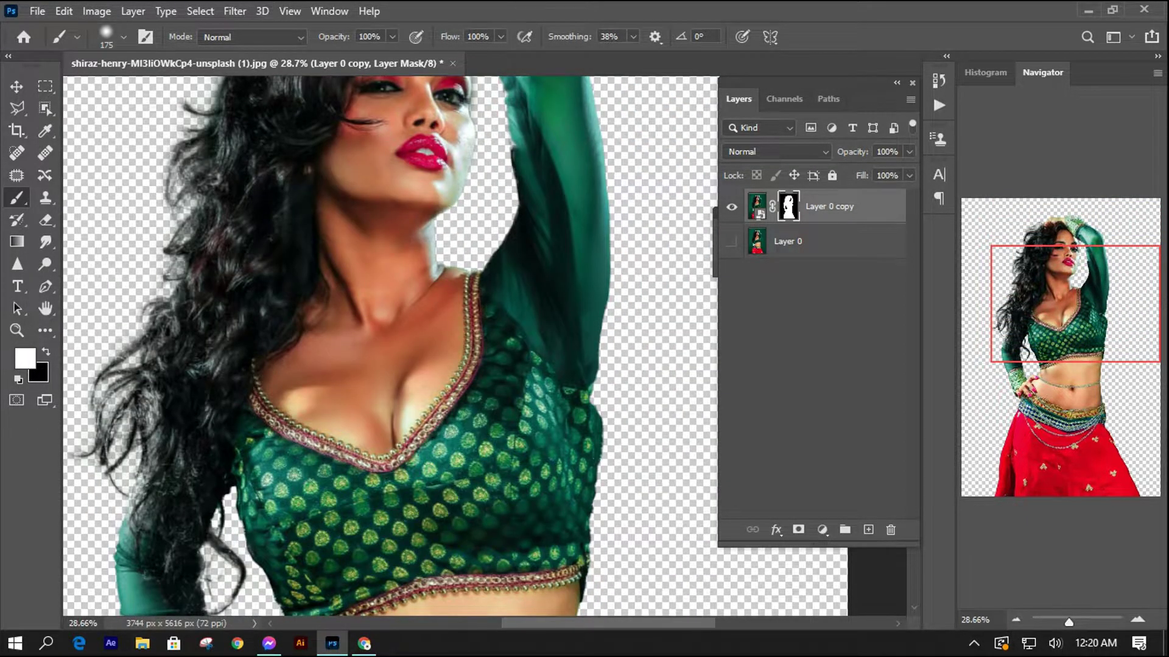
{"action": "scroll", "coordinate": [338, 345], "scroll_direction": "down", "scroll_amount": 2}
{"action": "scroll", "coordinate": [339, 346], "scroll_direction": "down", "scroll_amount": 2}
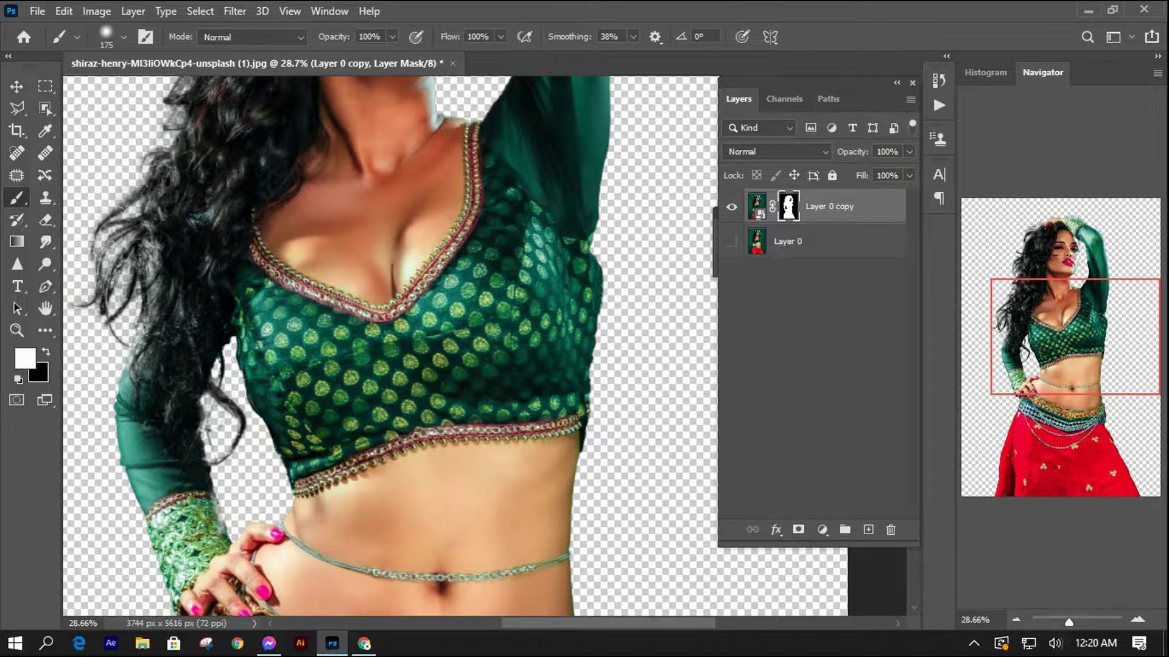
{"action": "key", "text": "ctrl+0"}
Place the painted-wings wall photo as embedded and scale it up to cover the canvas.
{"action": "left_click", "coordinate": [37, 11]}
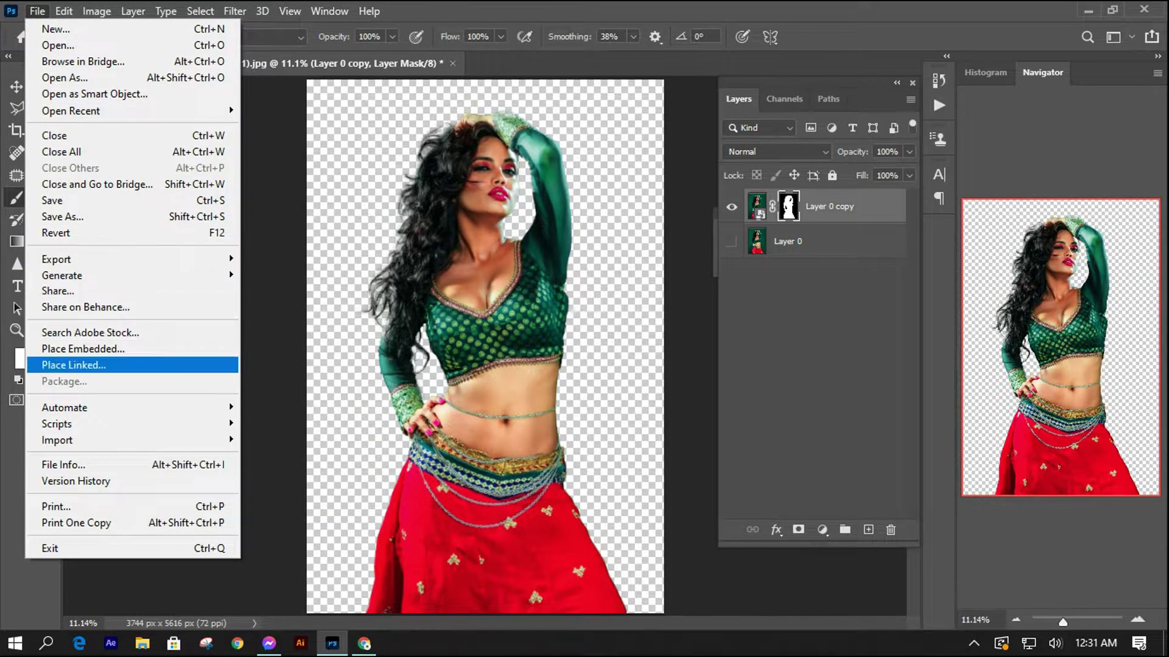
{"action": "left_click", "coordinate": [83, 349]}
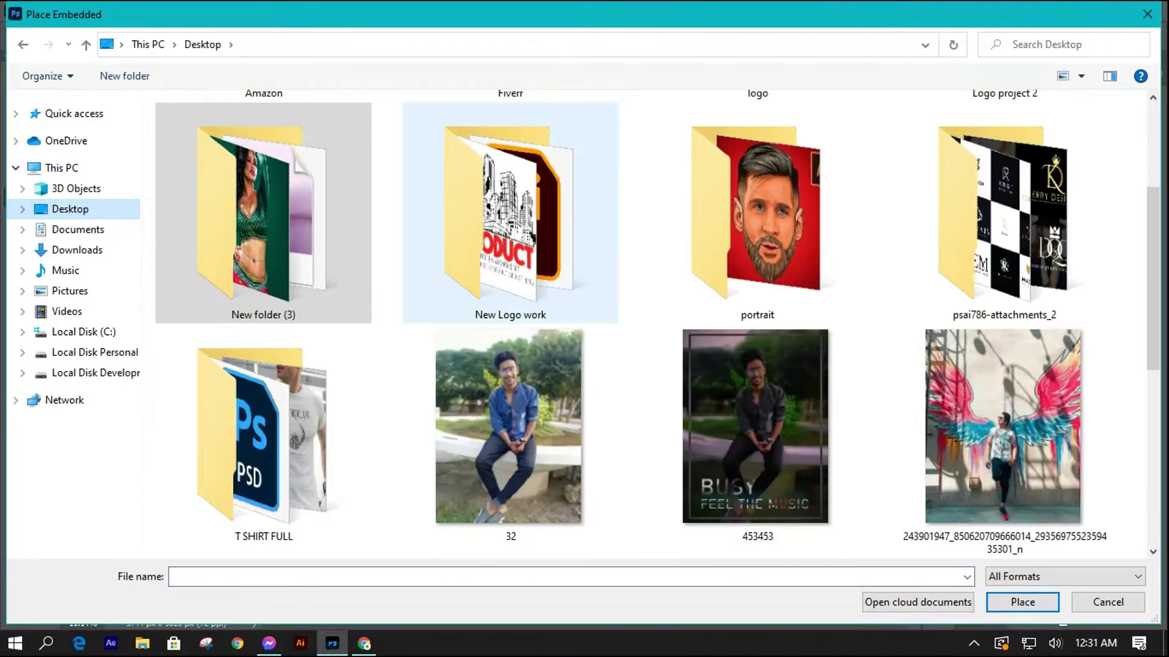
{"action": "scroll", "coordinate": [510, 213], "scroll_direction": "down", "scroll_amount": 5}
{"action": "scroll", "coordinate": [510, 214], "scroll_direction": "up", "scroll_amount": 3}
{"action": "double_click", "coordinate": [998, 194]}
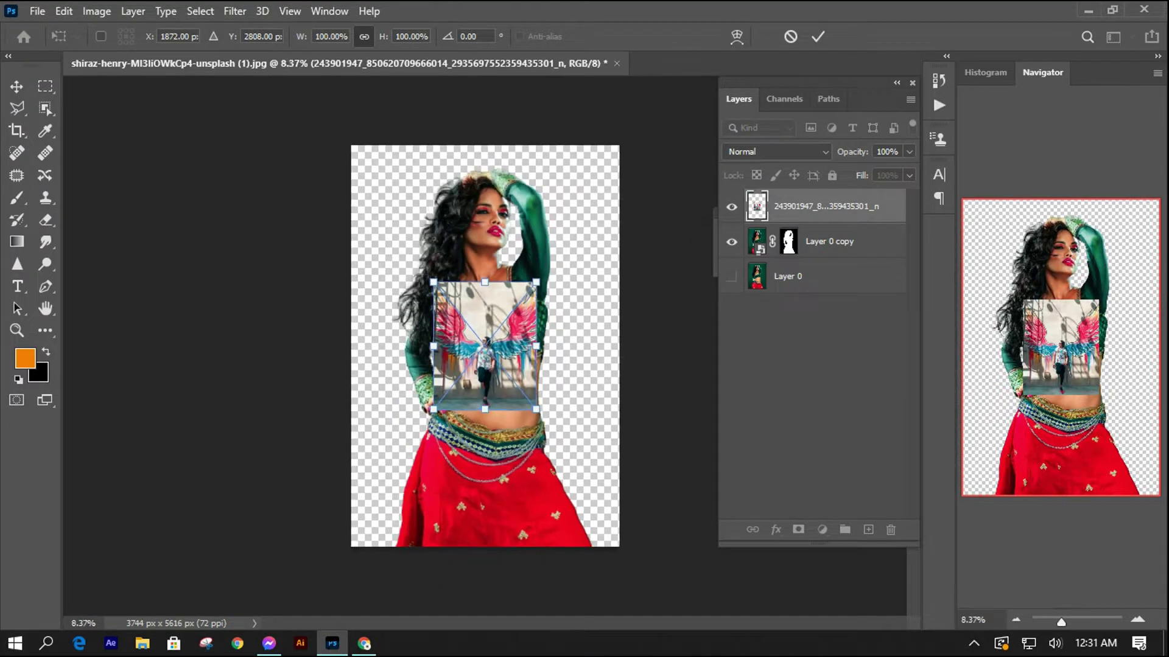
{"action": "left_click_drag", "start_coordinate": [541, 416], "coordinate": [660, 564]}
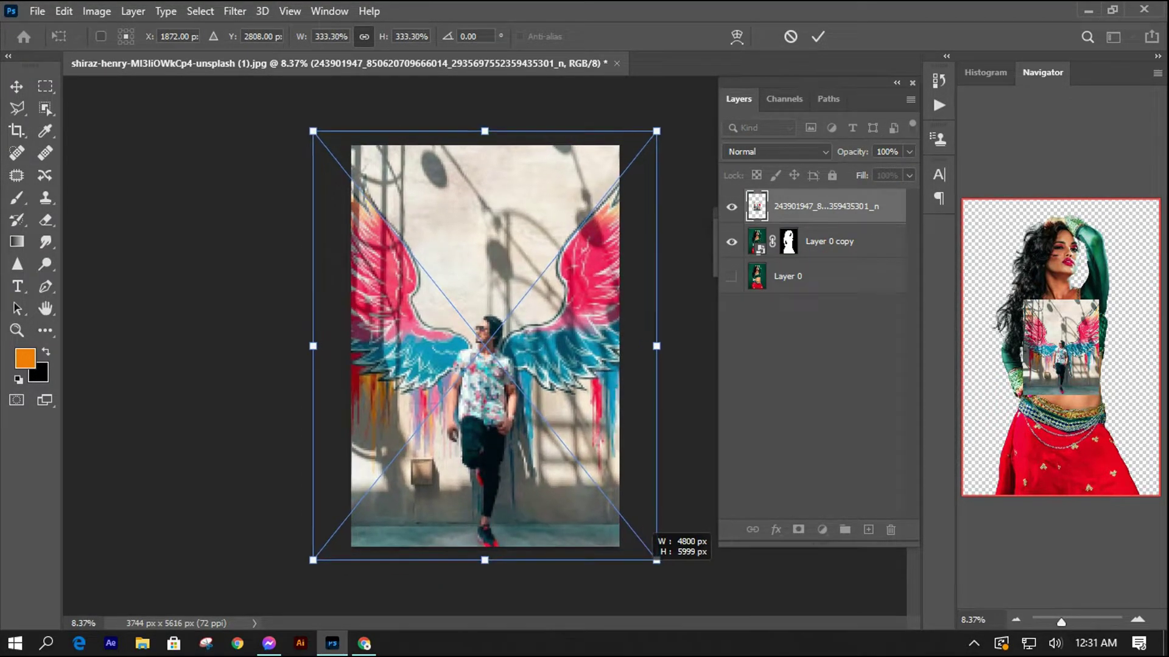
{"action": "key", "text": "Return"}
Move the wings layer beneath the woman's layer and shrink it slightly to about 330%.
{"action": "key", "text": "b"}
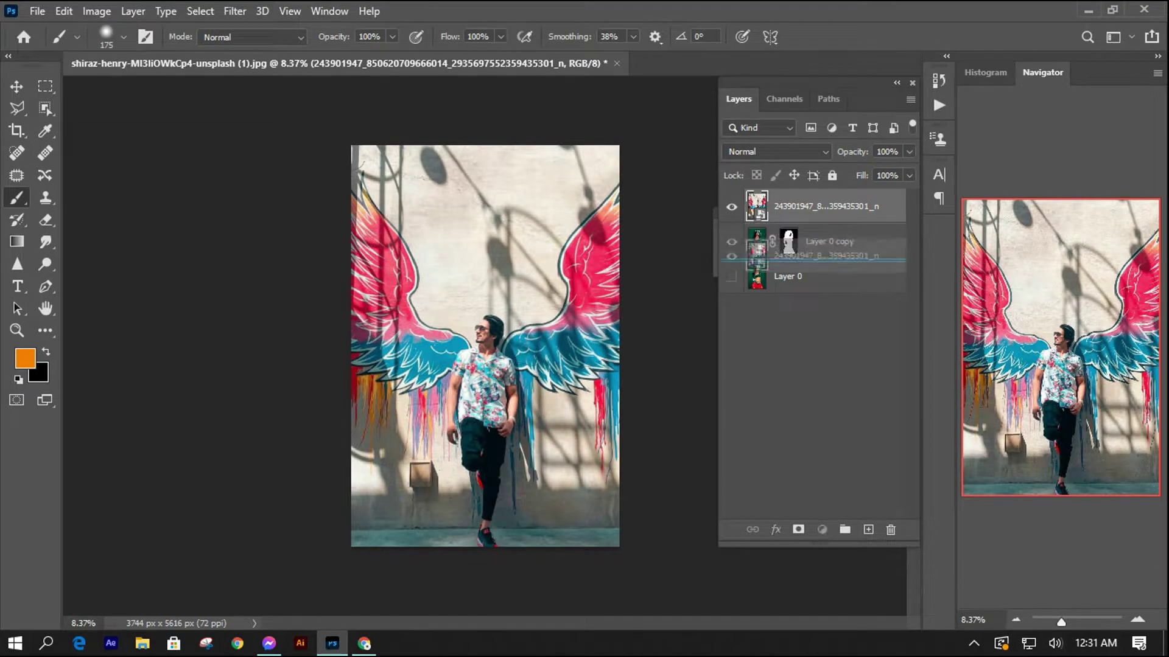
{"action": "left_click_drag", "start_coordinate": [822, 206], "coordinate": [821, 258]}
{"action": "scroll", "coordinate": [485, 345], "scroll_direction": "up", "scroll_amount": 1}
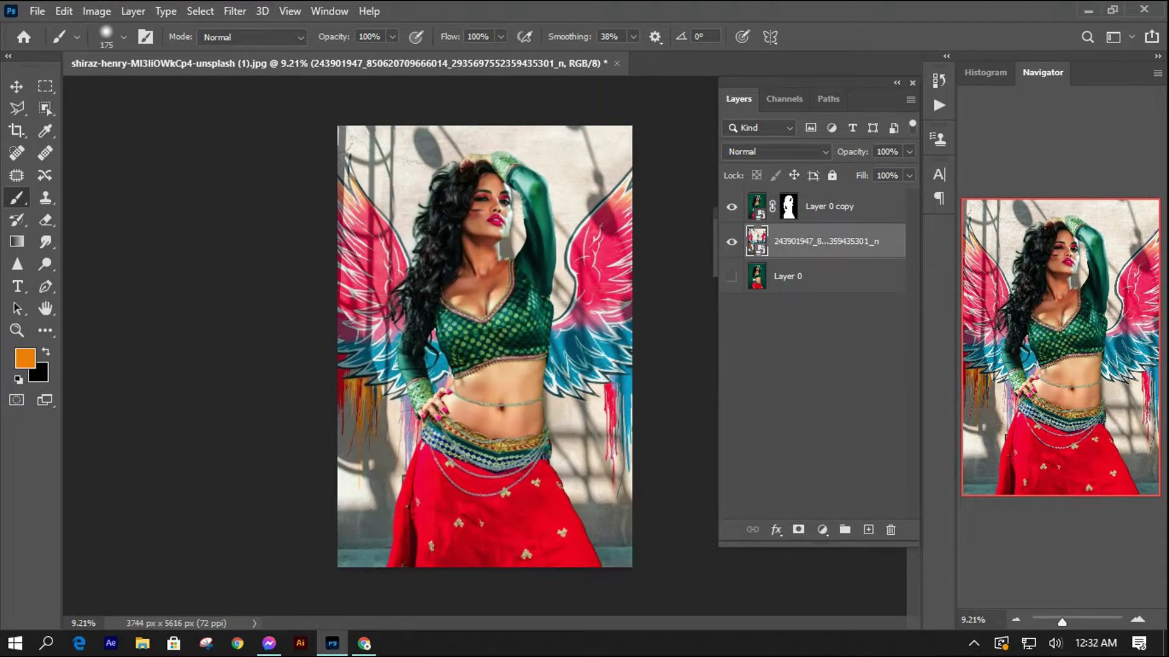
{"action": "key", "text": "ctrl+t"}
{"action": "mouse_move", "coordinate": [676, 107]}
{"action": "left_mouse_down"}
{"action": "mouse_move", "coordinate": [659, 128]}
{"action": "mouse_move", "coordinate": [711, 63]}
{"action": "mouse_move", "coordinate": [677, 103]}
{"action": "left_mouse_up"}
Commit the wings size, then nudge the woman's cut-out layer slightly right and up.
{"action": "key", "text": "Return"}
{"action": "key", "text": "b"}
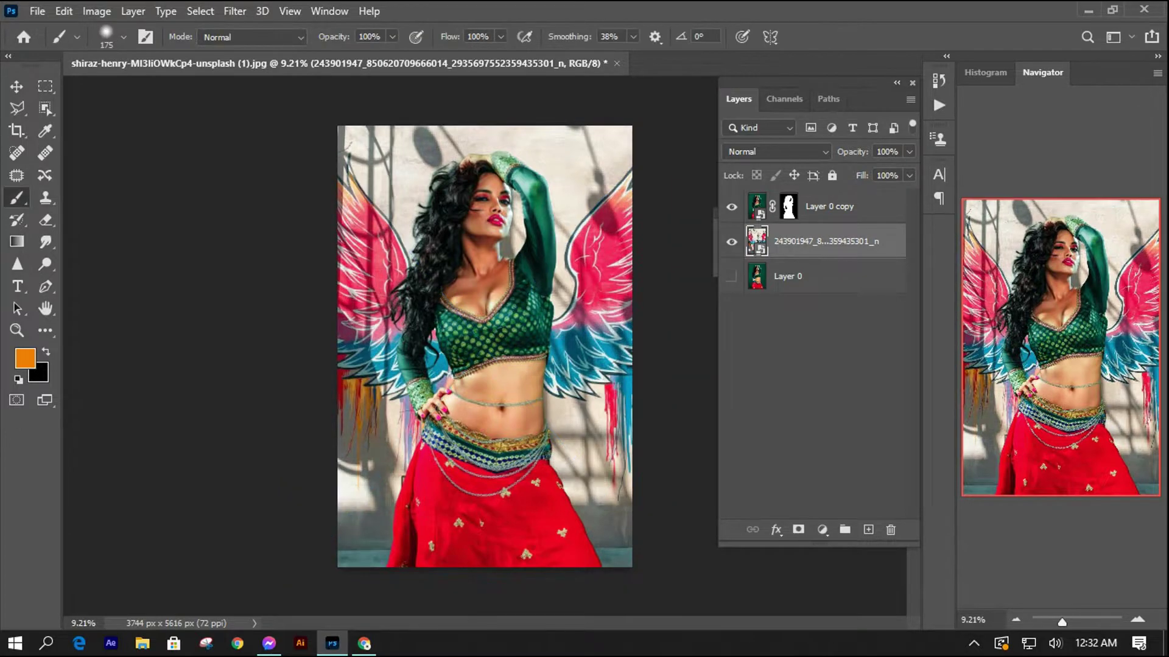
{"action": "left_click", "coordinate": [828, 206]}
{"action": "key", "text": "ctrl+t"}
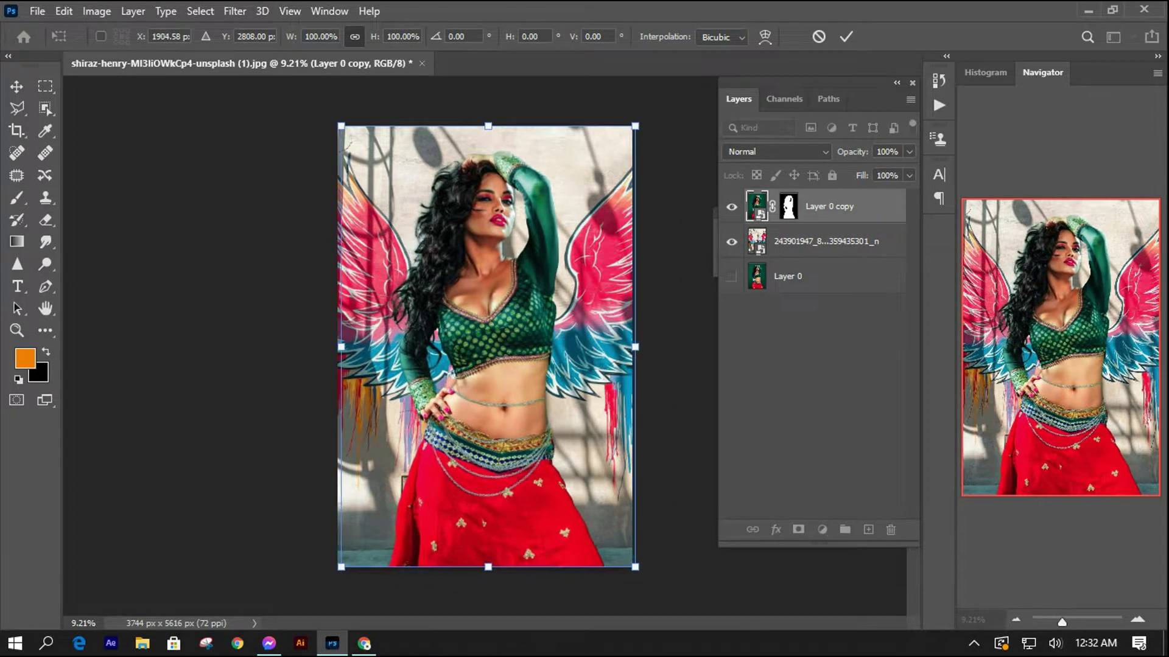
{"action": "left_click_drag", "start_coordinate": [487, 341], "coordinate": [491, 339]}
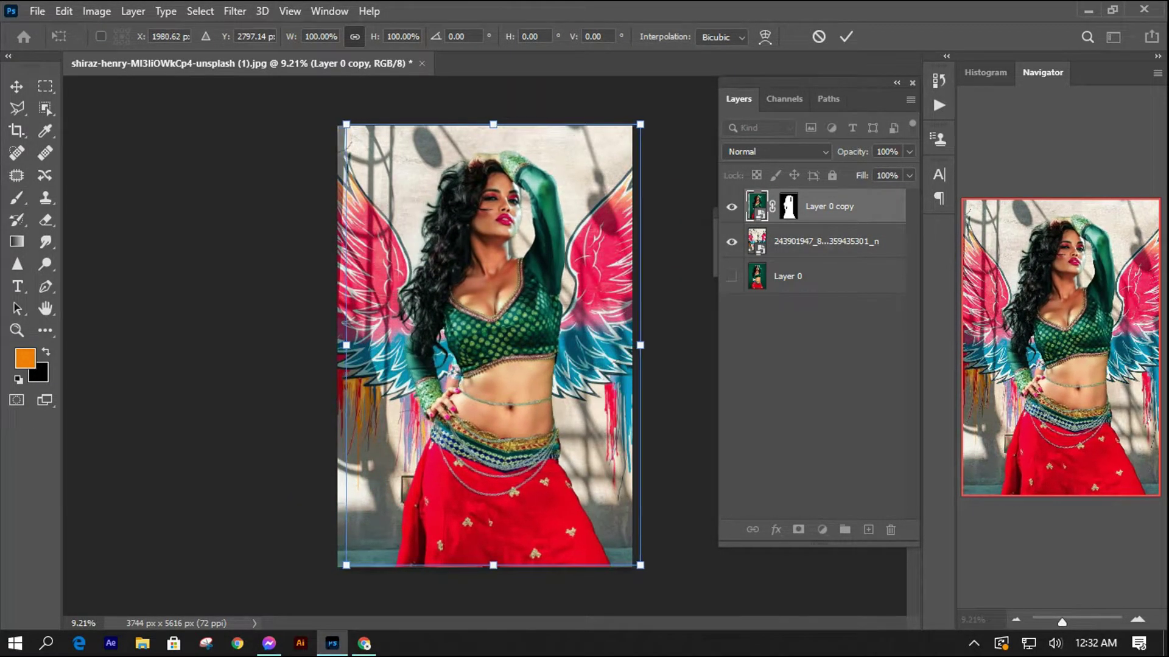
{"action": "key", "text": "Return"}
{"action": "key", "text": "b"}
Select the wings background layer and nudge it upward with the arrow keys.
{"action": "key", "text": "alt+bracketleft"}
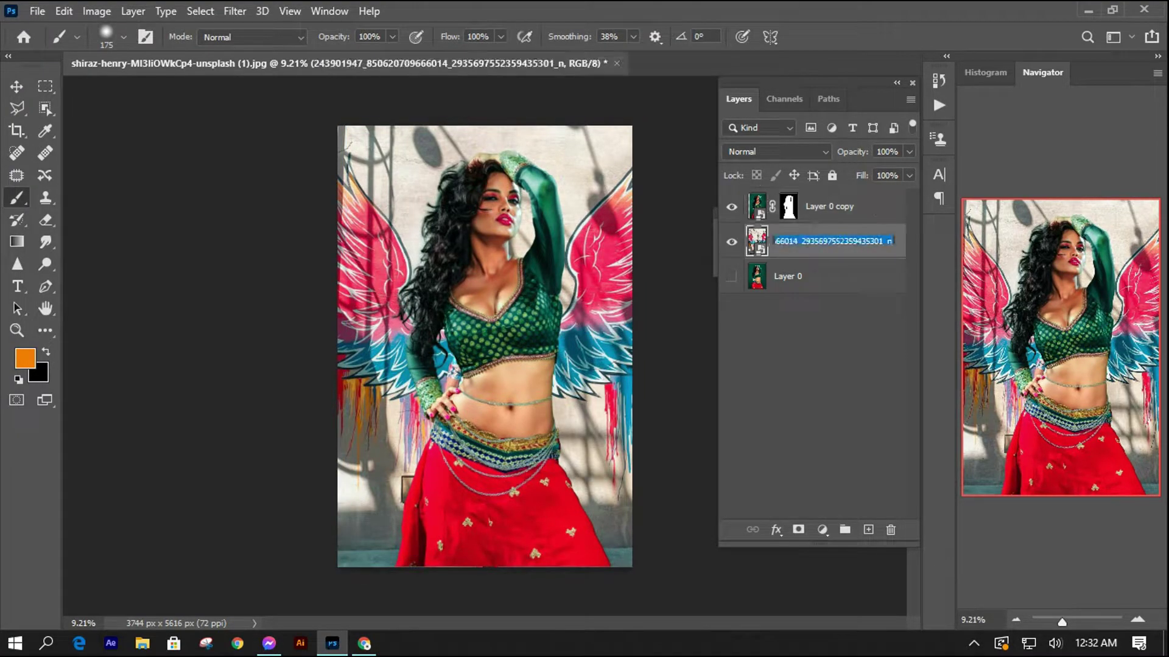
{"action": "key", "text": "alt+bracketleft"}
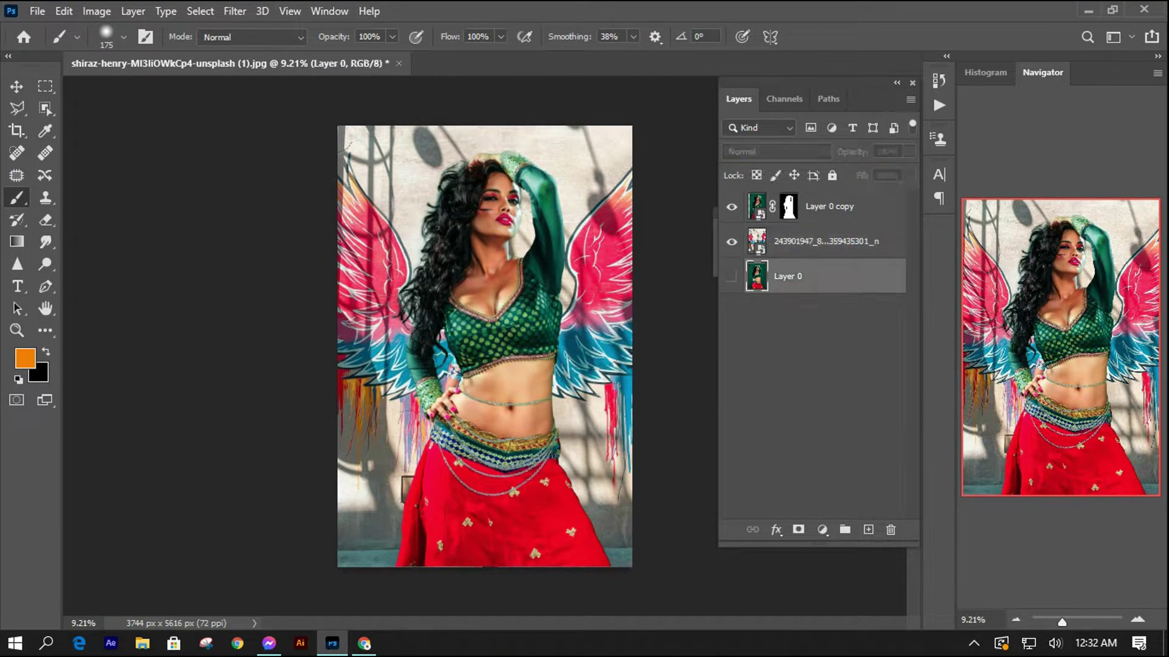
{"action": "key", "text": "alt+bracketright"}
{"action": "key", "text": "alt+bracketright"}
{"action": "key", "text": "alt+bracketleft"}
{"action": "key", "text": "v"}
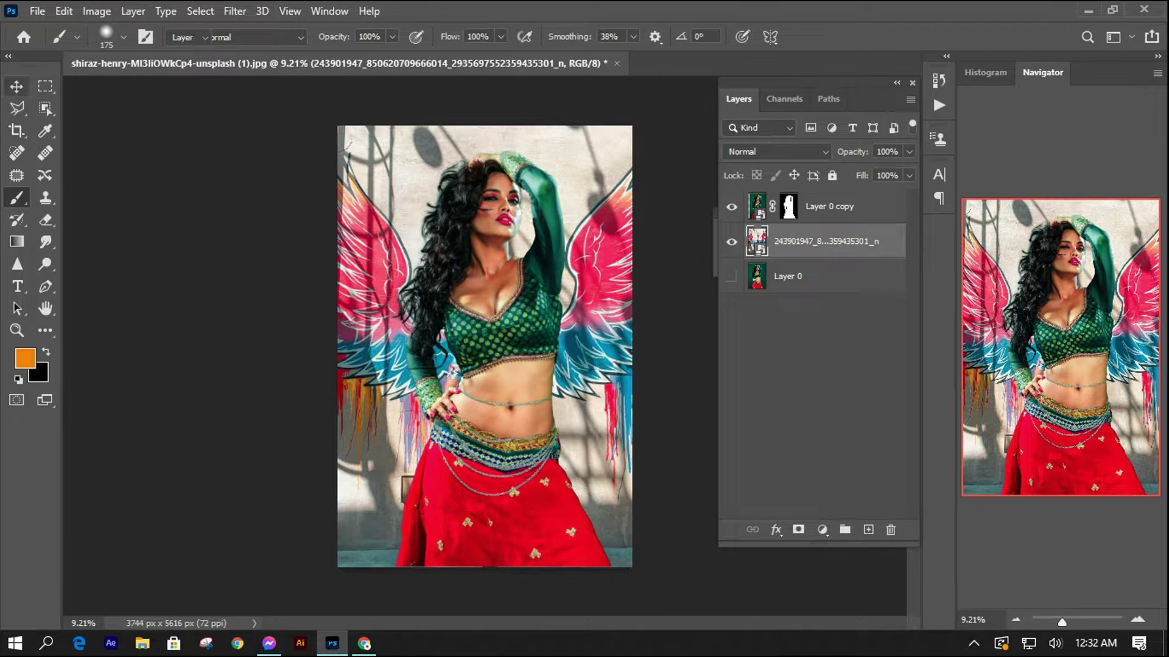
{"action": "key", "text": "shift+Down"}
{"action": "key", "text": "shift+Down"}
{"action": "key", "text": "shift+Down"}
{"action": "key", "text": "shift+Up"}
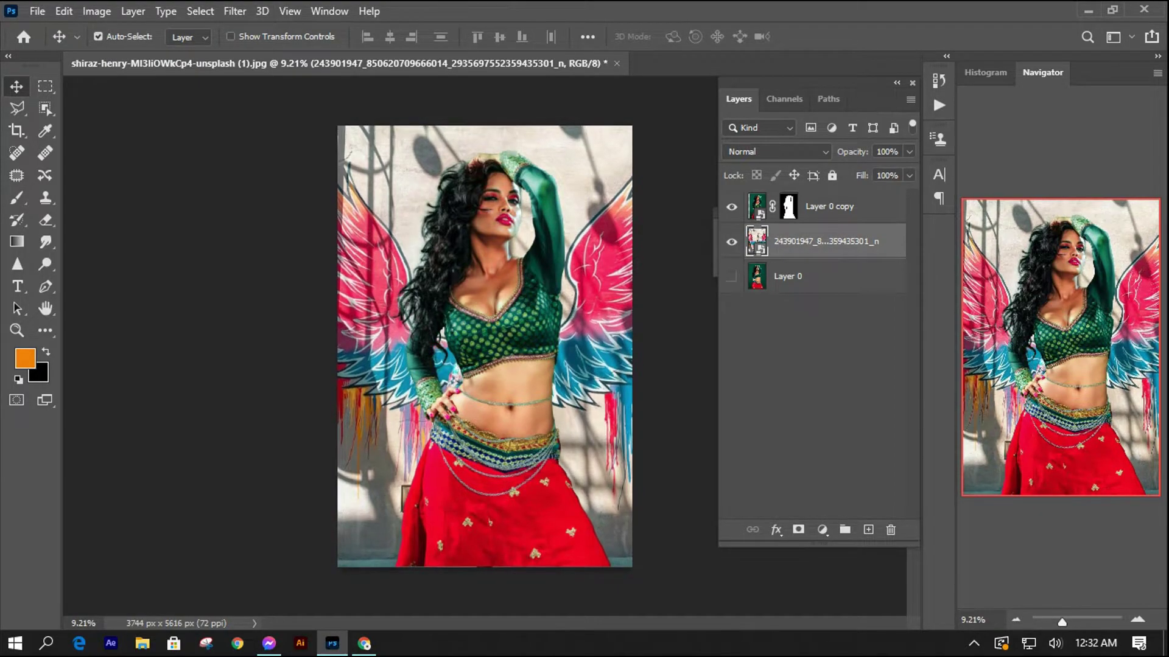
{"action": "key", "text": "shift+Up"}
{"action": "key", "text": "shift+Up"}
{"action": "key", "text": "shift+Up"}
{"action": "key", "text": "shift+Up"}
{"action": "key", "text": "shift+Up"}
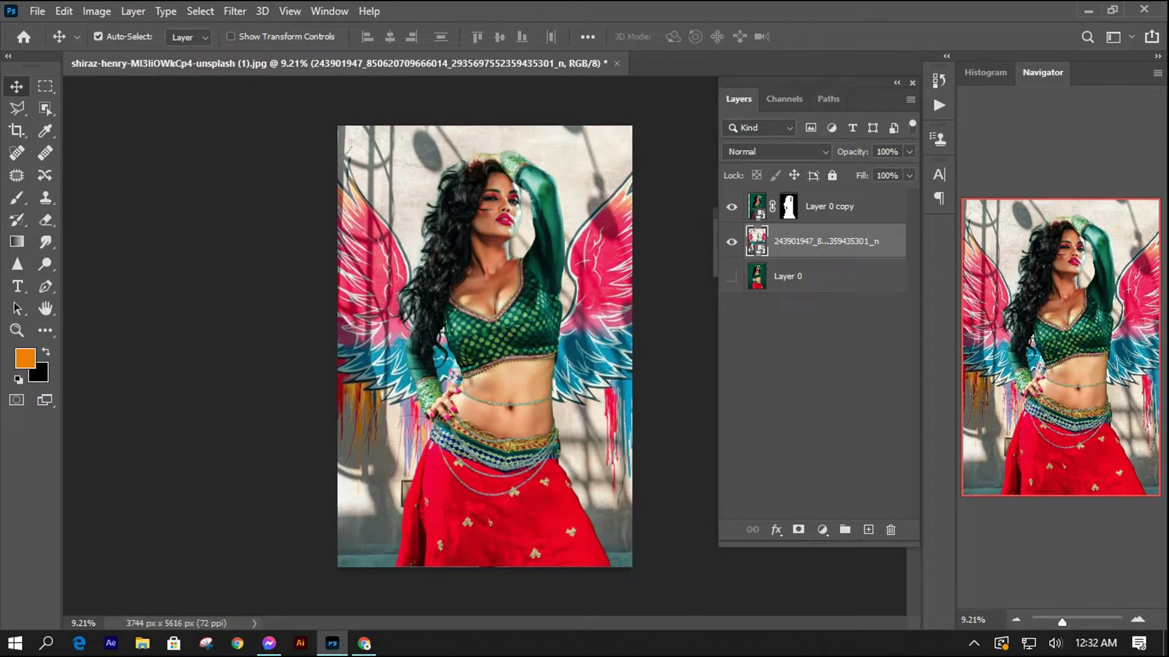
{"action": "key", "text": "shift+Up"}
{"action": "key", "text": "shift+Up"}
{"action": "key", "text": "shift+Up"}
{"action": "key", "text": "shift+Up"}
{"action": "key", "text": "shift+Up"}
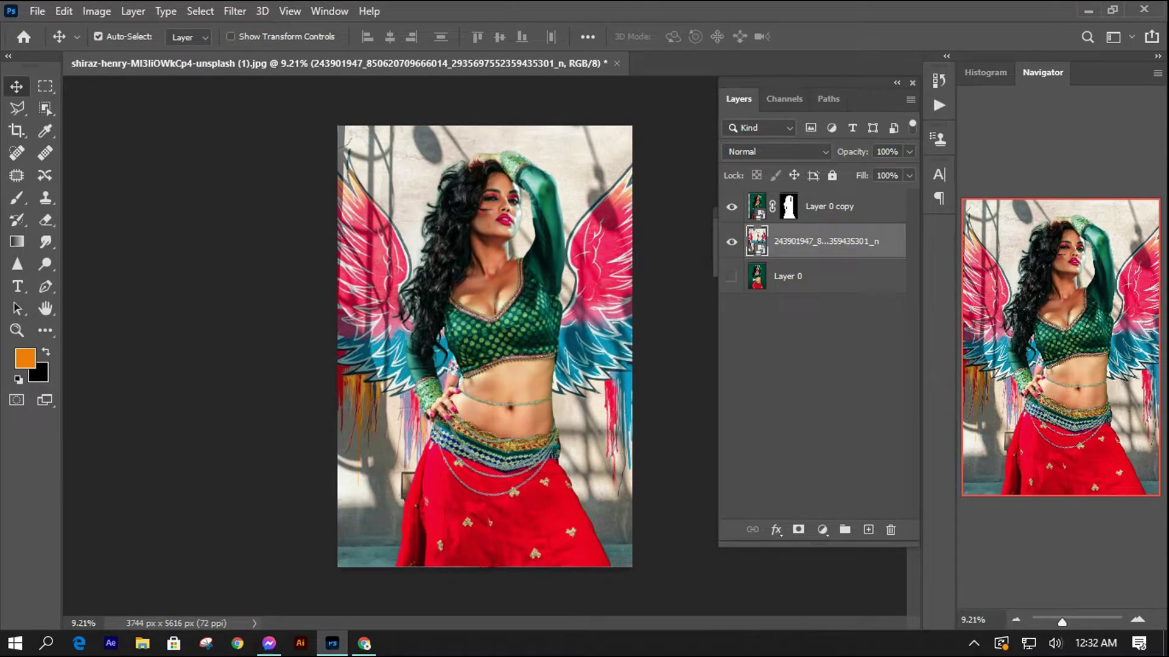
{"action": "key", "text": "shift+Up"}
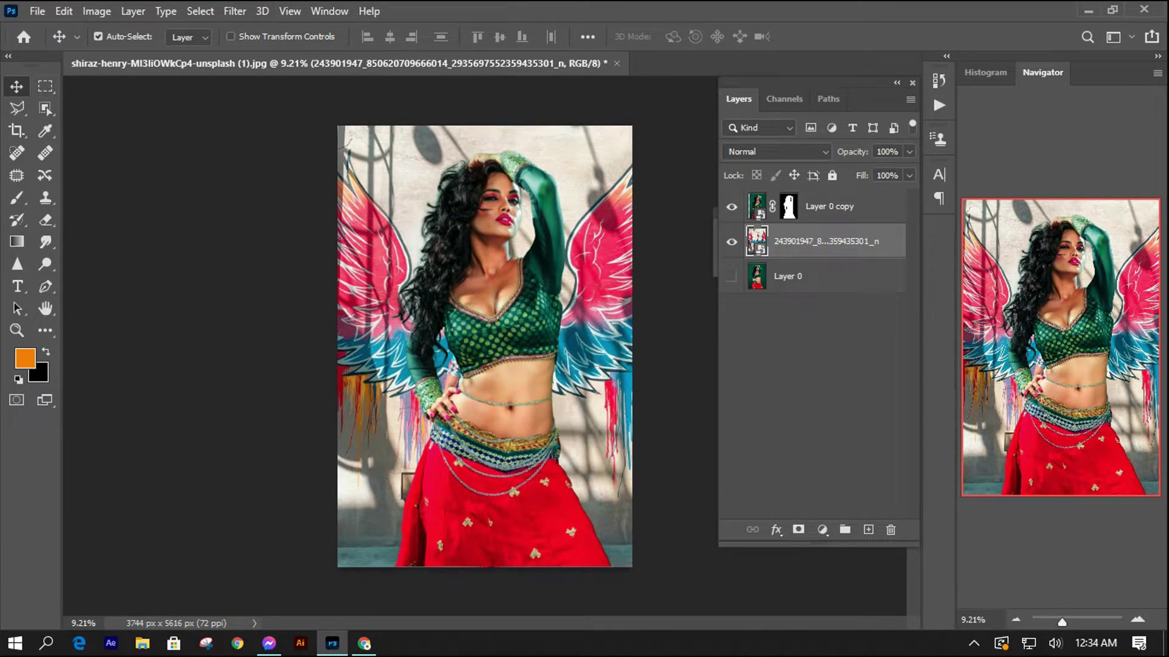
Duplicate the woman's cut-out layer and convert the copy into a smart object.
{"action": "left_click", "coordinate": [840, 206]}
{"action": "key", "text": "ctrl+j"}
{"action": "right_click", "coordinate": [860, 241]}
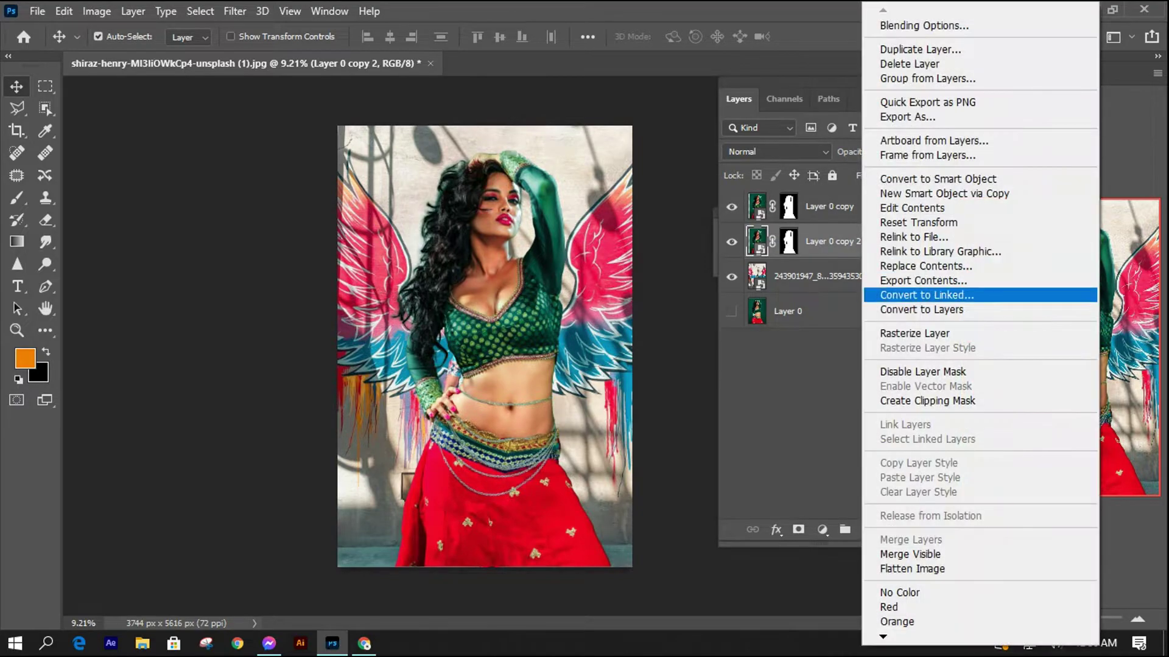
{"action": "left_click", "coordinate": [937, 179]}
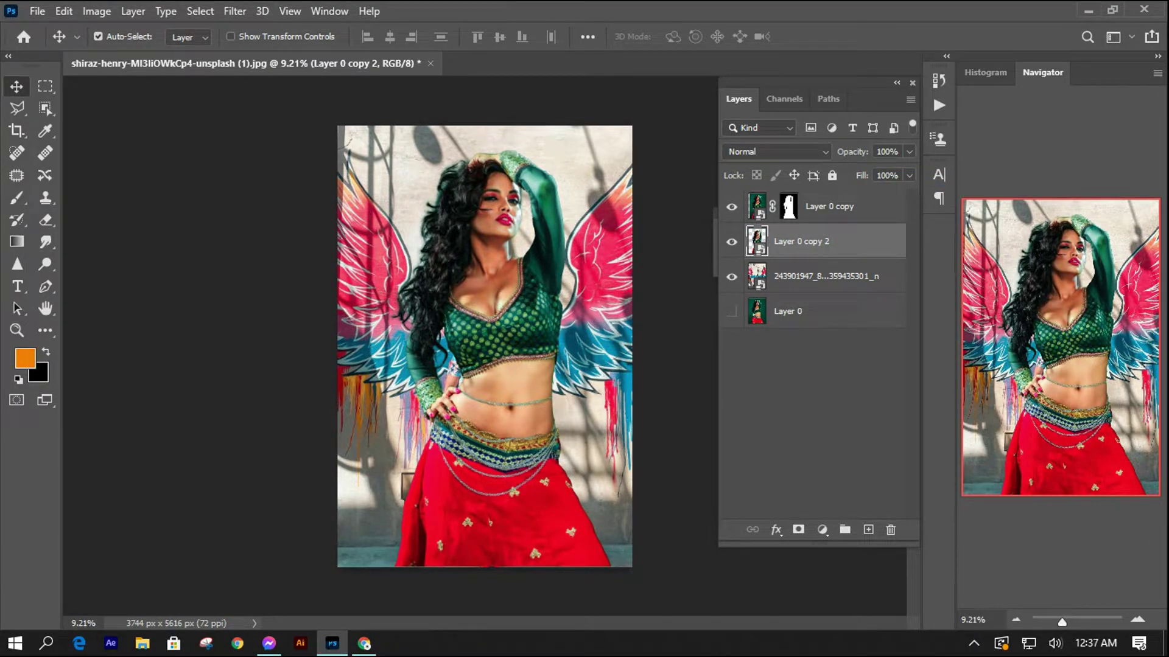
Give the copy a black Color Overlay and shift it left behind the woman.
{"action": "double_click", "coordinate": [864, 242]}
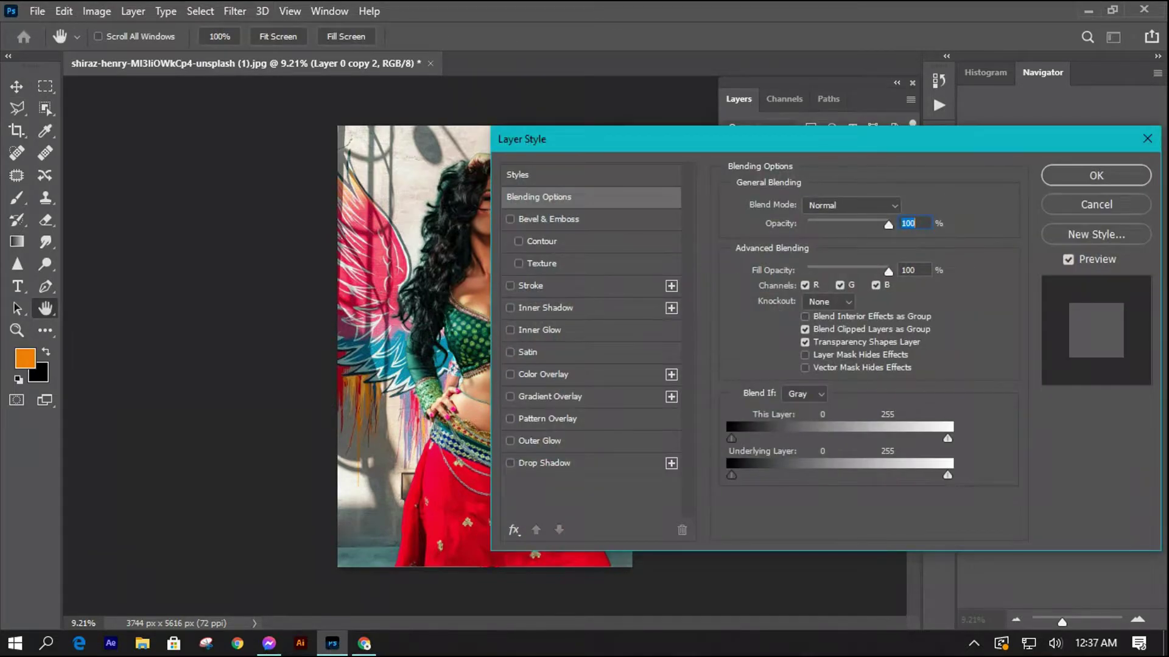
{"action": "left_click", "coordinate": [542, 374]}
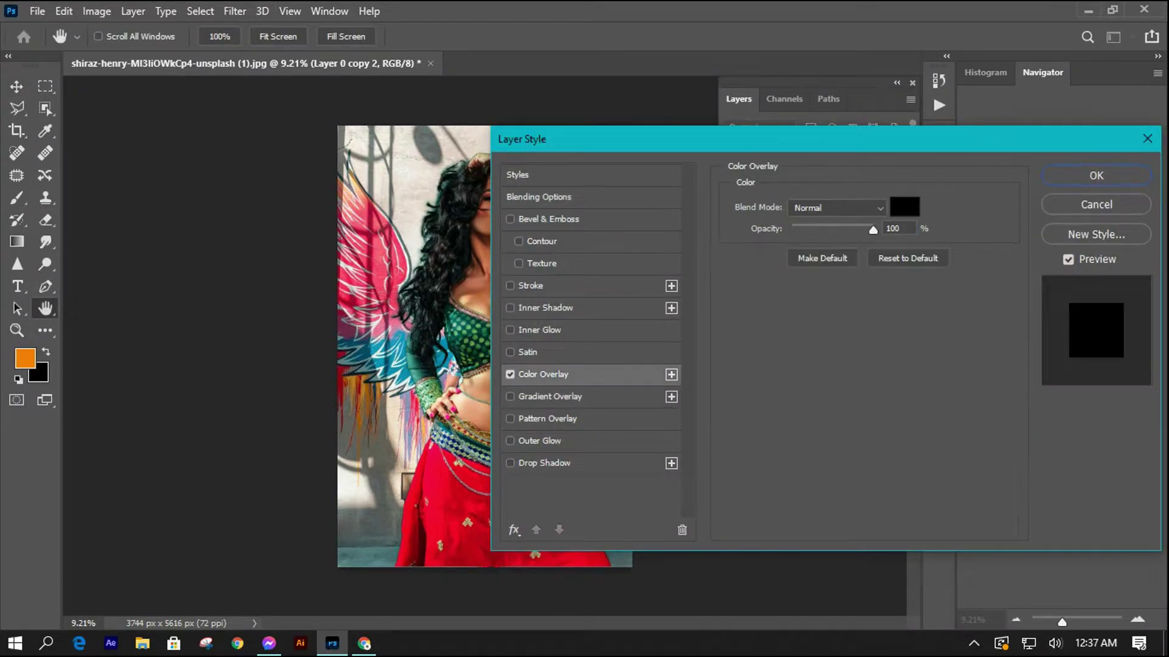
{"action": "left_click", "coordinate": [1096, 176]}
{"action": "key", "text": "shift+Left"}
{"action": "key", "text": "shift+Left"}
{"action": "key", "text": "shift+Left"}
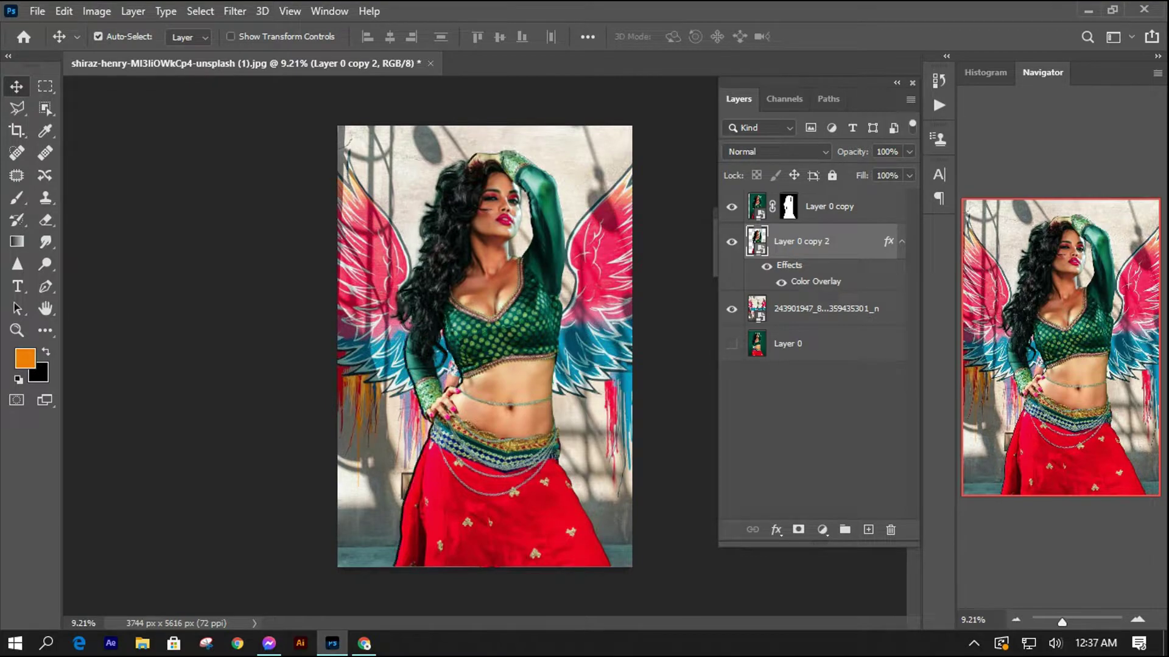
{"action": "key", "text": "shift+Left"}
{"action": "key", "text": "shift+Left"}
{"action": "key", "text": "shift+Left"}
{"action": "key", "text": "shift+Left"}
{"action": "key", "text": "shift+Left"}
{"action": "key", "text": "shift+Left"}
{"action": "key", "text": "shift+Left"}
{"action": "key", "text": "shift+Left"}
{"action": "key", "text": "shift+Left"}
{"action": "key", "text": "shift+Left"}
{"action": "key", "text": "shift+Left"}
{"action": "key", "text": "shift+Left"}
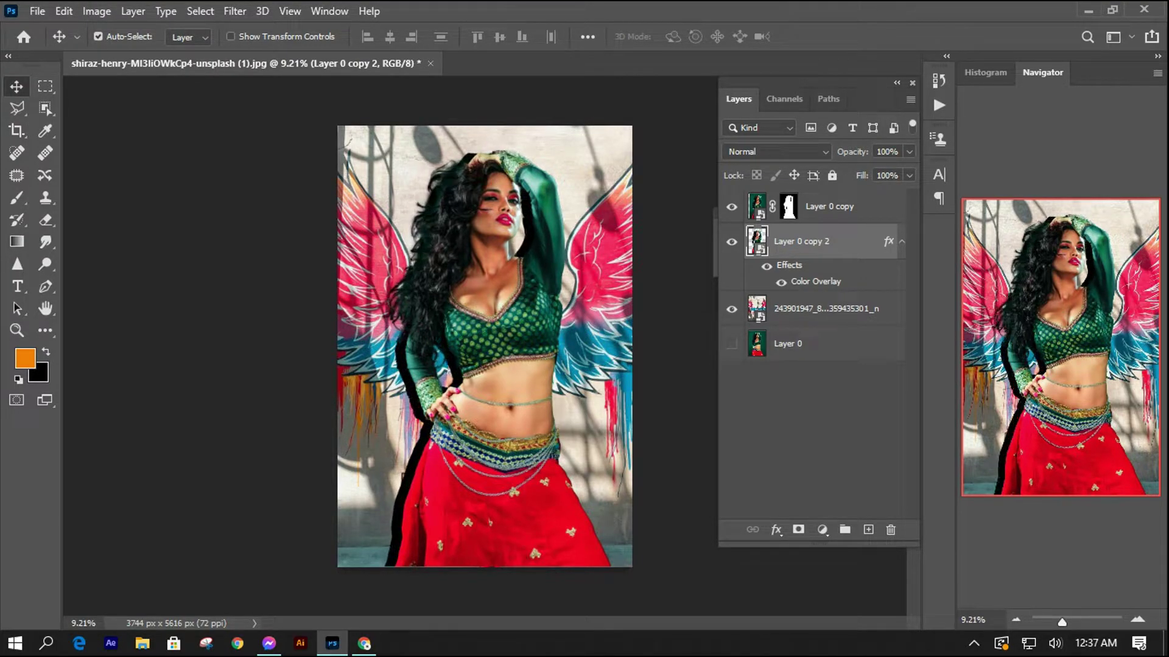
{"action": "key", "text": "shift+Left"}
{"action": "key", "text": "shift+Left"}
{"action": "key", "text": "shift+Left"}
Blur the black shadow copy with a 332.2-pixel Gaussian Blur.
{"action": "left_click", "coordinate": [234, 11]}
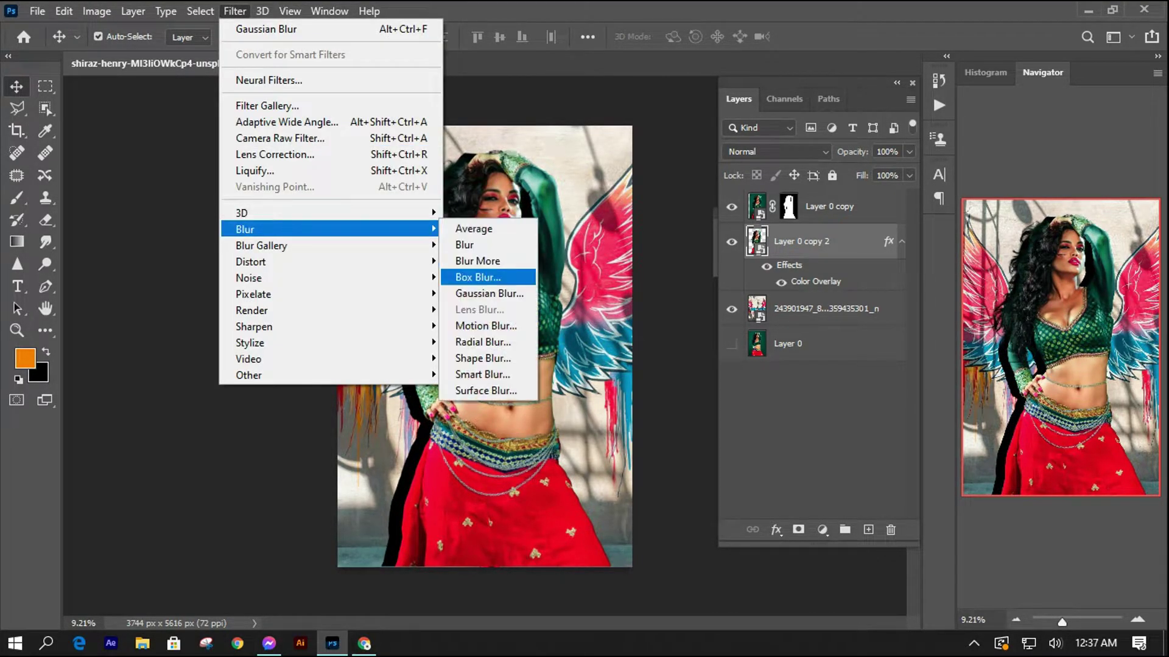
{"action": "left_click", "coordinate": [481, 294]}
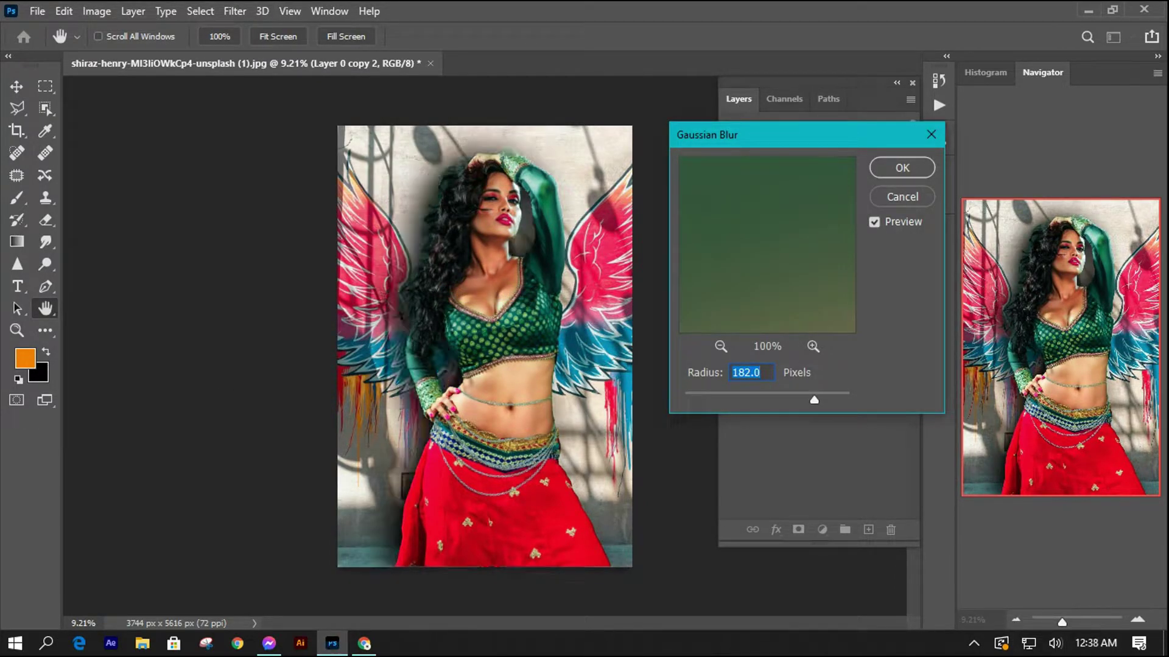
{"action": "left_click_drag", "start_coordinate": [814, 400], "coordinate": [824, 400]}
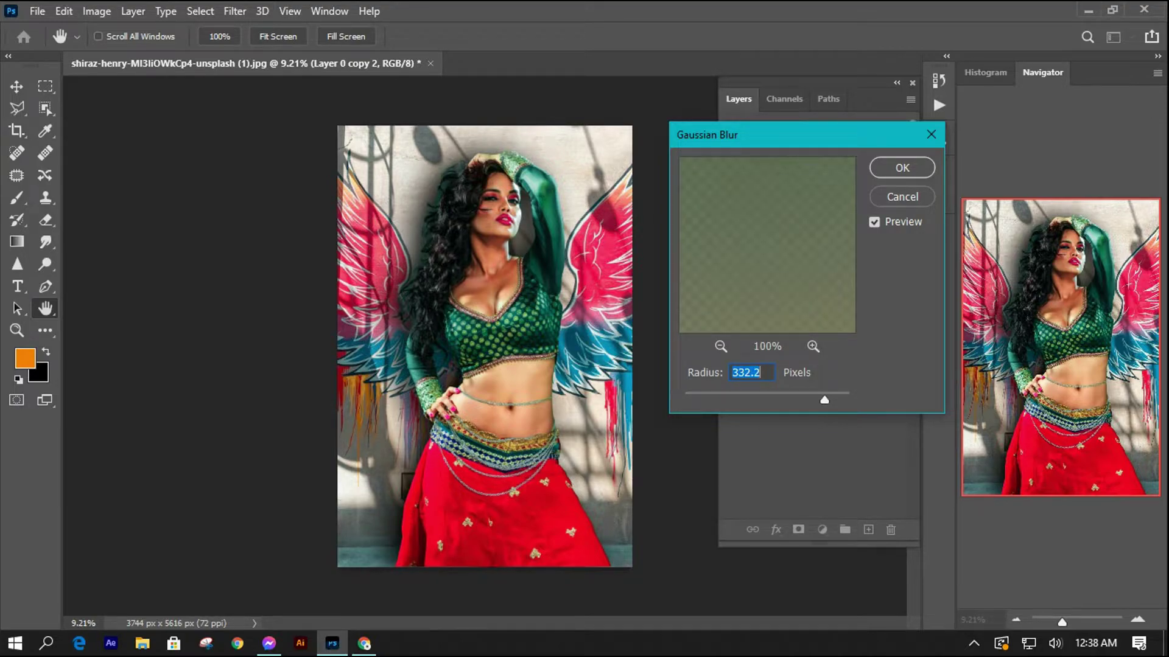
{"action": "key", "text": "Return"}
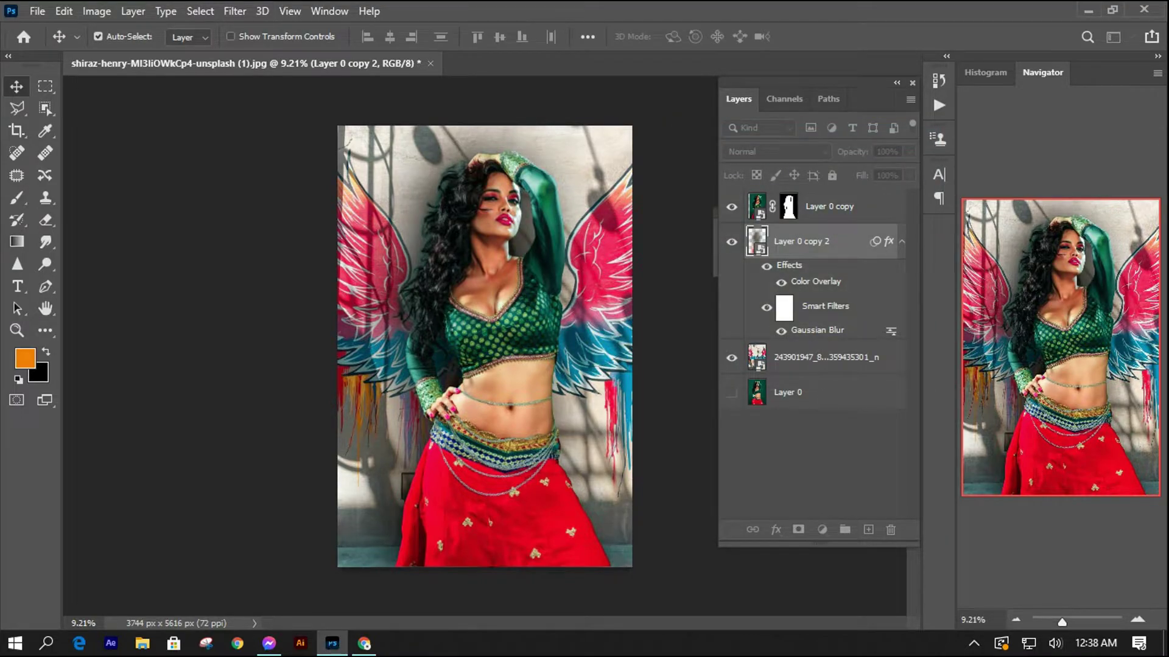
{"action": "scroll", "coordinate": [529, 168], "scroll_direction": "down", "scroll_amount": 2}
{"action": "scroll", "coordinate": [529, 168], "scroll_direction": "up", "scroll_amount": 5}
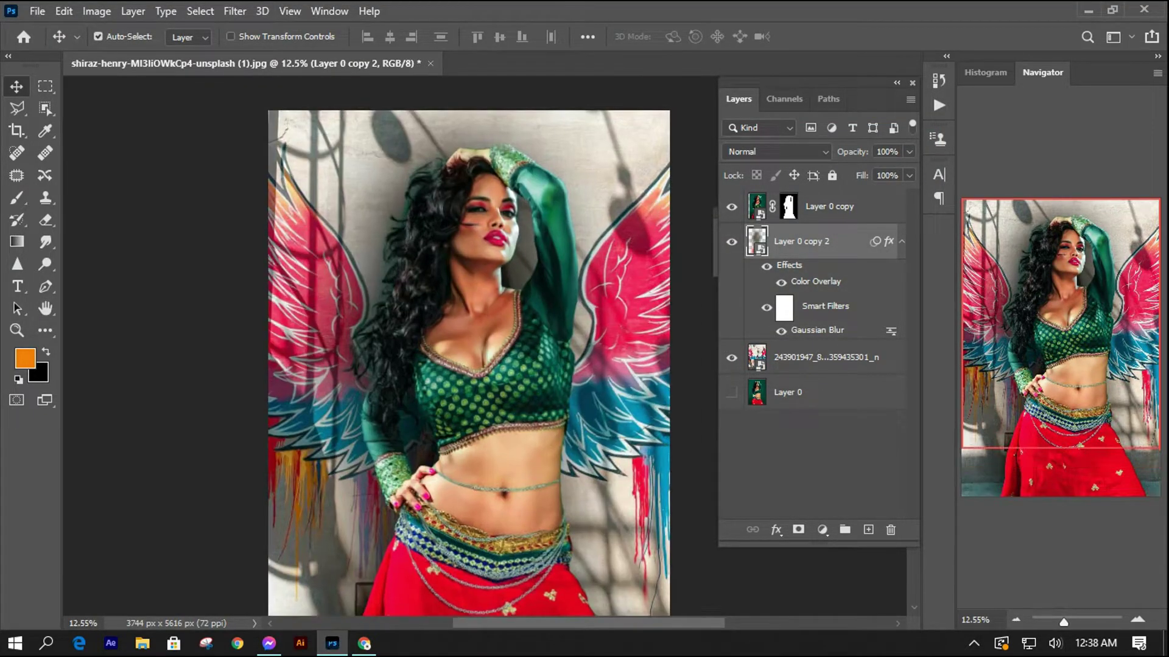
Add a layer mask to Layer 0 copy 2 and paint black over the shadow around the hair and left wing.
{"action": "left_click", "coordinate": [798, 530]}
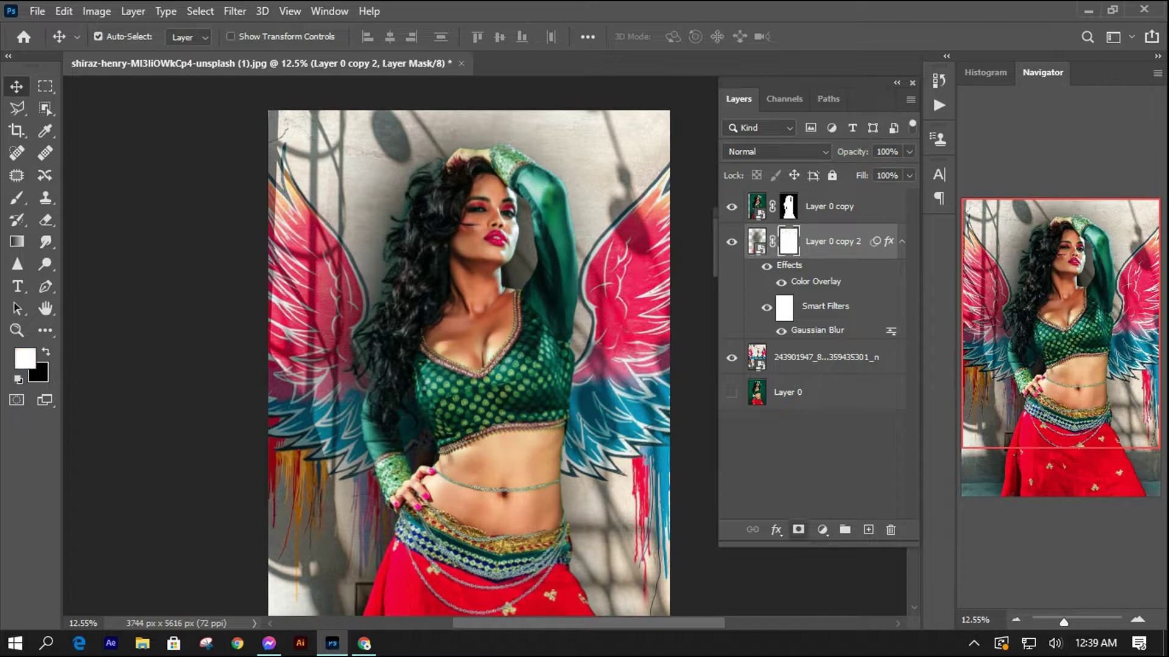
{"action": "key", "text": "b"}
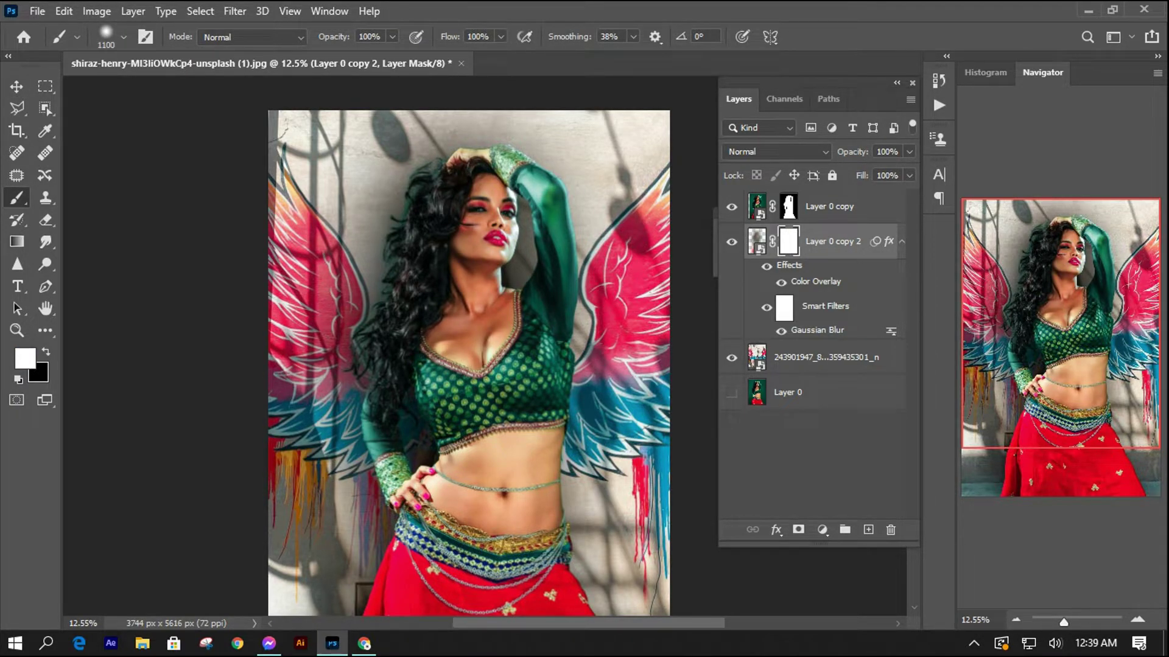
{"action": "key", "text": "x"}
{"action": "left_click_drag", "start_coordinate": [363, 231], "coordinate": [409, 167]}
{"action": "left_click_drag", "start_coordinate": [355, 271], "coordinate": [362, 290]}
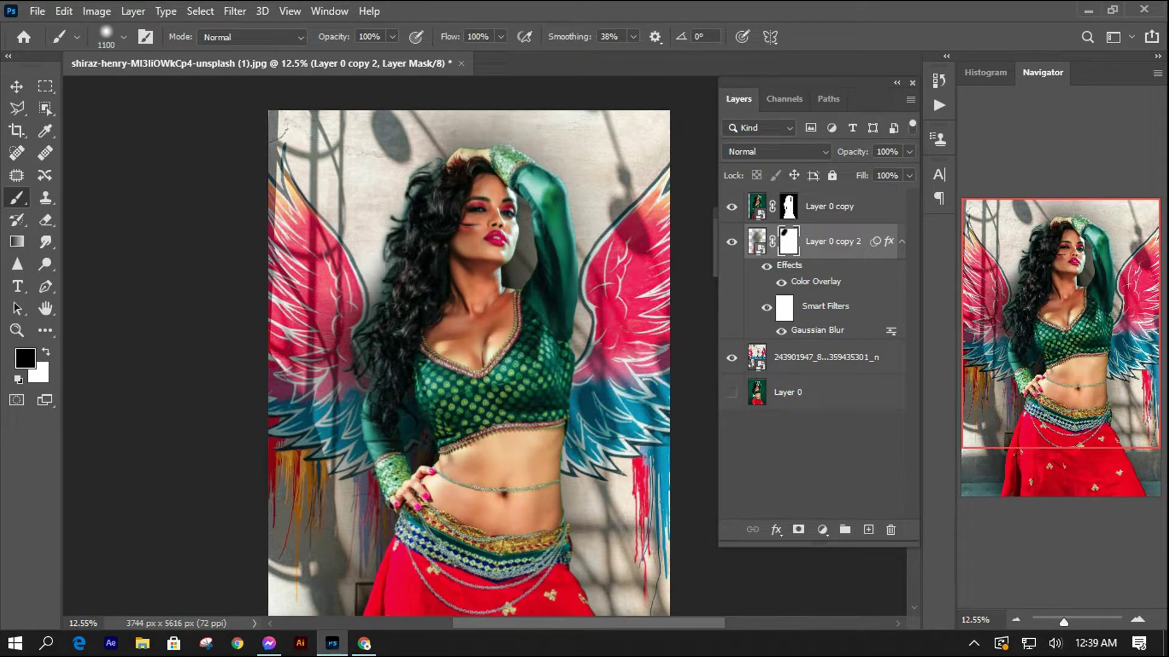
{"action": "left_click_drag", "start_coordinate": [316, 365], "coordinate": [402, 213]}
{"action": "left_click_drag", "start_coordinate": [426, 171], "coordinate": [524, 128]}
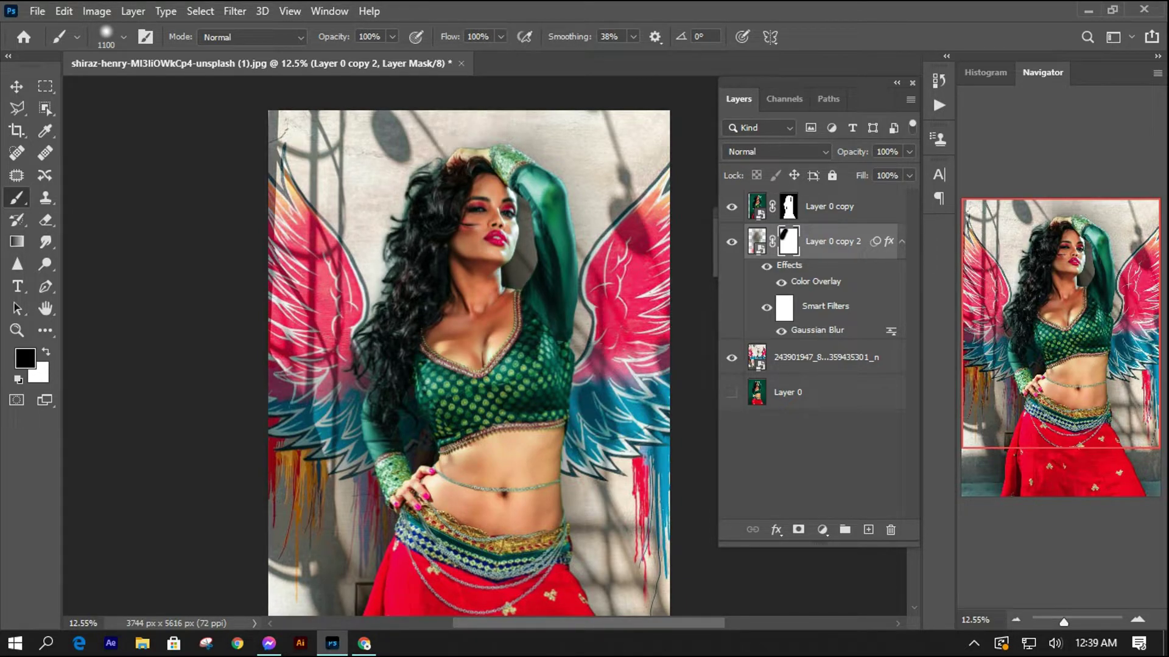
{"action": "mouse_move", "coordinate": [329, 365]}
{"action": "left_mouse_down"}
{"action": "mouse_move", "coordinate": [347, 395]}
{"action": "mouse_move", "coordinate": [338, 439]}
{"action": "left_mouse_up"}
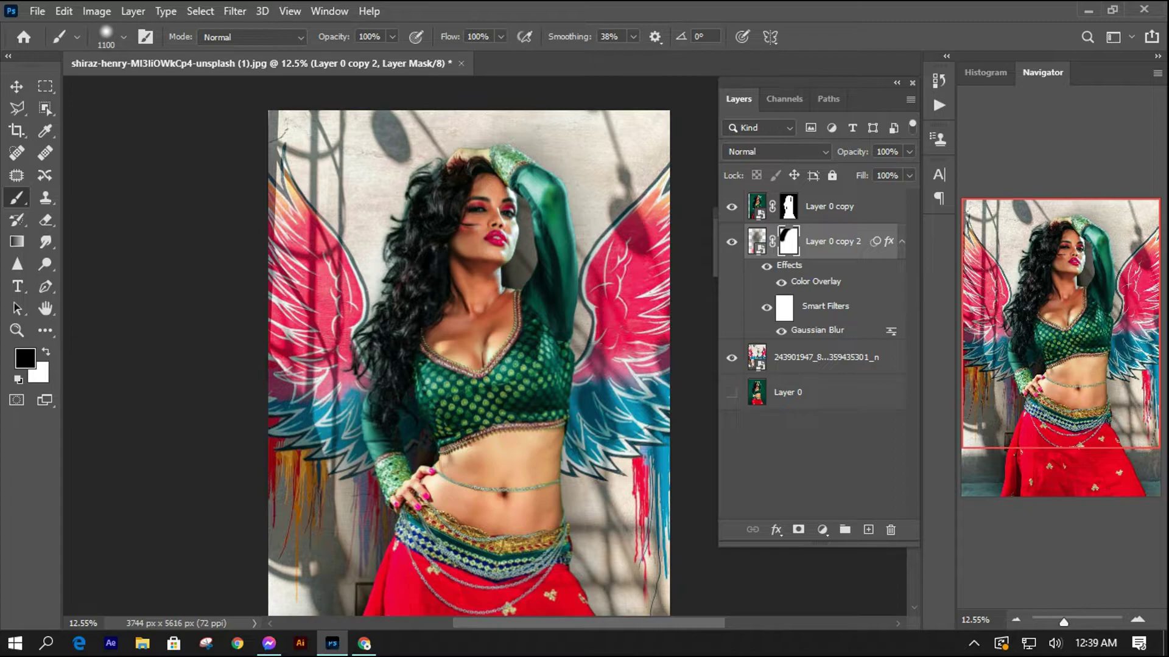
{"action": "scroll", "coordinate": [484, 347], "scroll_direction": "down", "scroll_amount": 2}
{"action": "scroll", "coordinate": [507, 173], "scroll_direction": "up", "scroll_amount": 1}
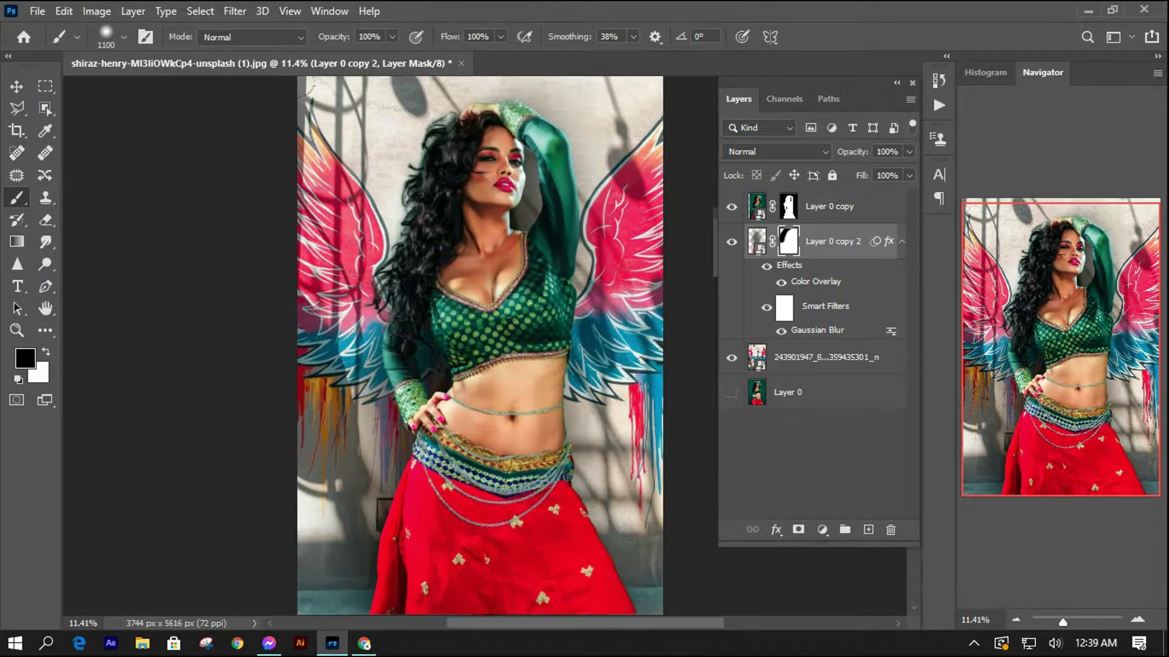
Touch up the mask in white near the face, restoring a small patch of shadow by the hair.
{"action": "key", "text": "x"}
{"action": "left_click_drag", "start_coordinate": [481, 140], "coordinate": [420, 198]}
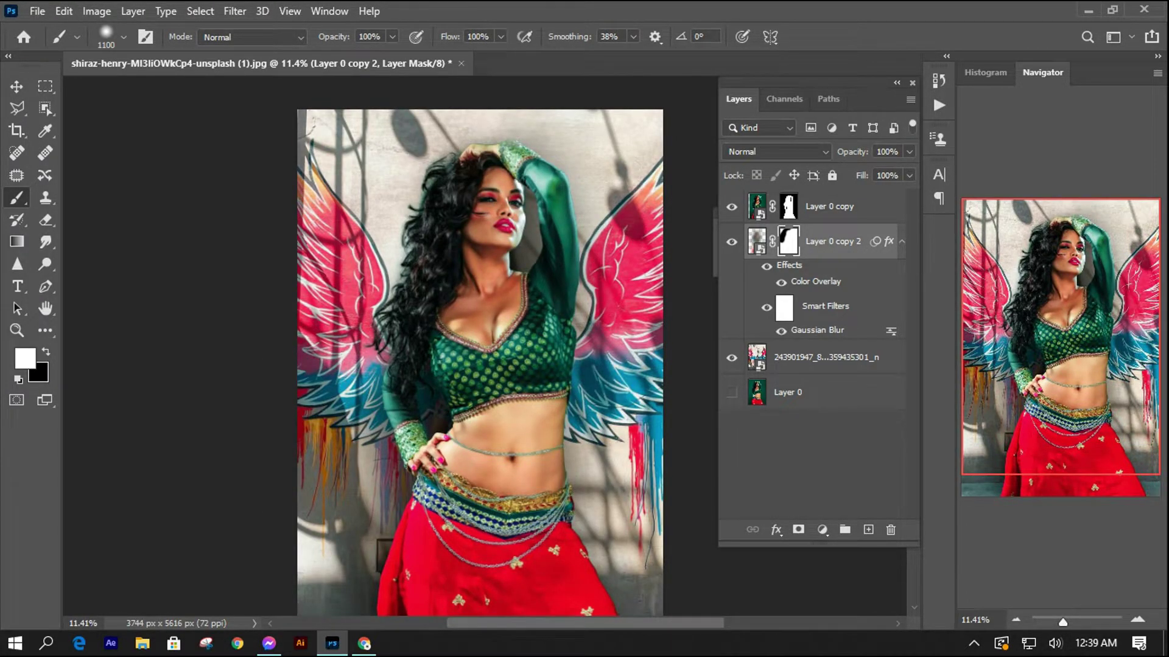
{"action": "left_click_drag", "start_coordinate": [384, 271], "coordinate": [385, 316]}
{"action": "key", "text": "ctrl+z"}
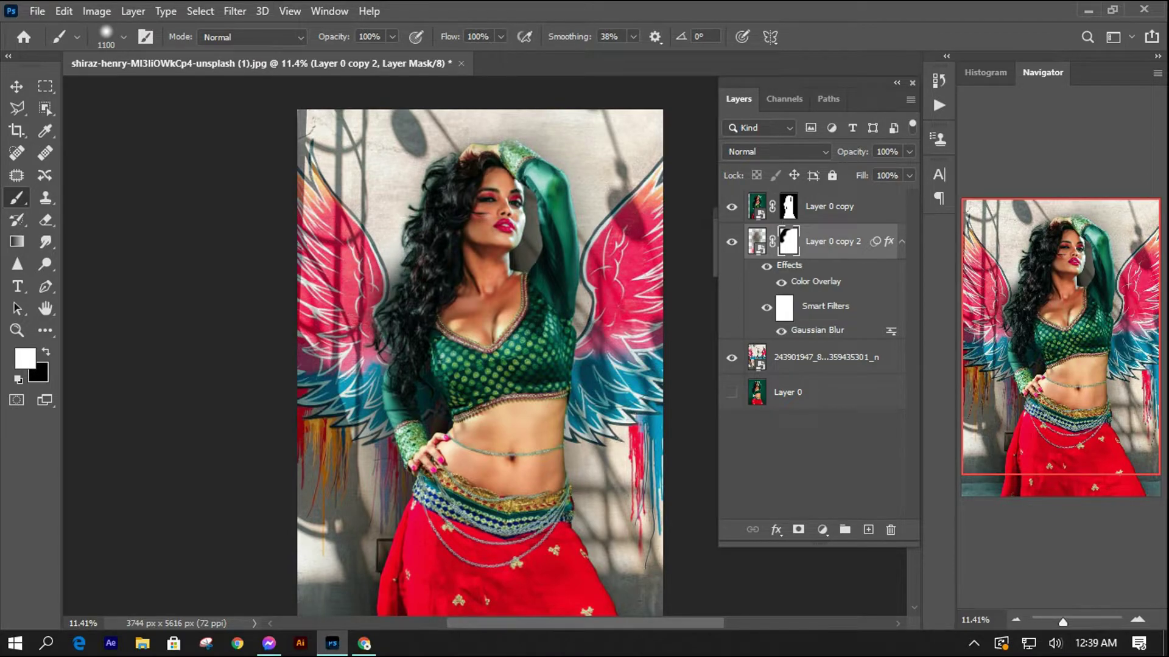
{"action": "left_click", "coordinate": [404, 253]}
{"action": "scroll", "coordinate": [512, 274], "scroll_direction": "down", "scroll_amount": 1}
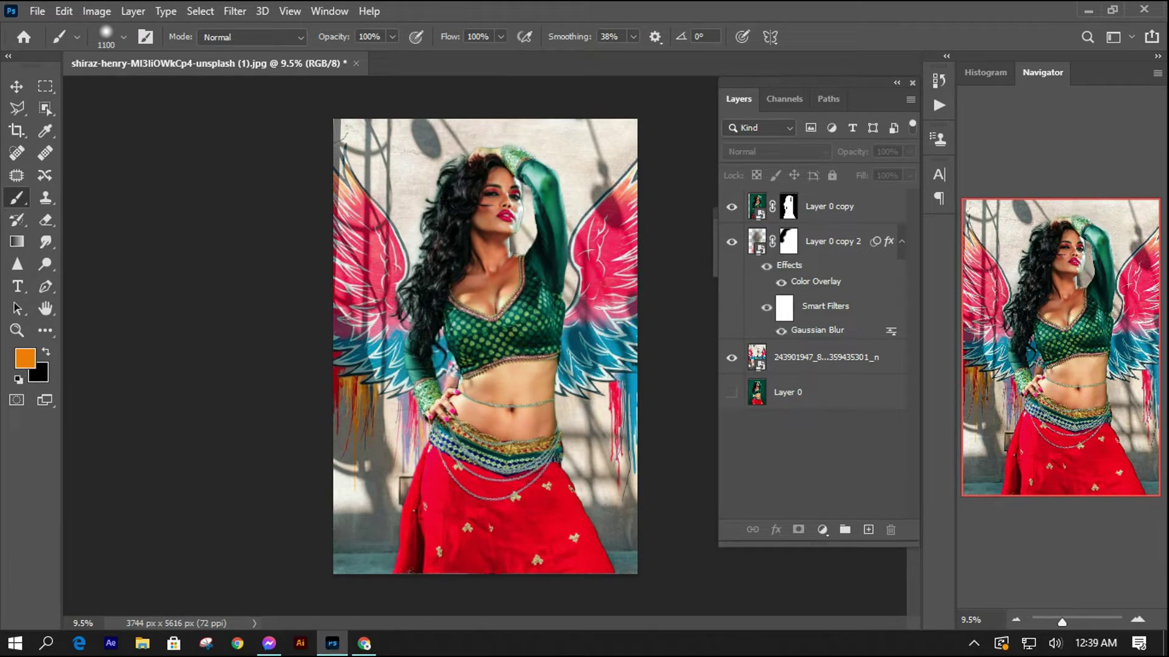
Undo and redo the last change, then select the Layer 0 copy cut-out layer.
{"action": "scroll", "coordinate": [548, 366], "scroll_direction": "up", "scroll_amount": 1}
{"action": "key", "text": "ctrl+z"}
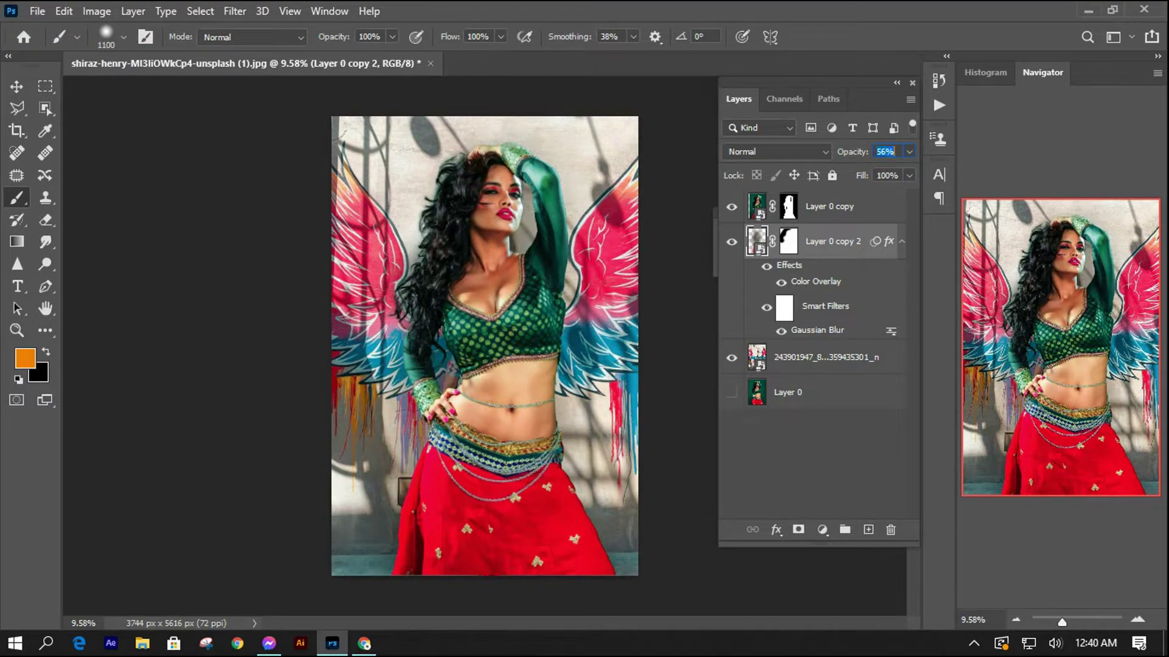
{"action": "key", "text": "ctrl+shift+z"}
{"action": "scroll", "coordinate": [485, 346], "scroll_direction": "down", "scroll_amount": 1}
{"action": "left_click", "coordinate": [840, 206]}
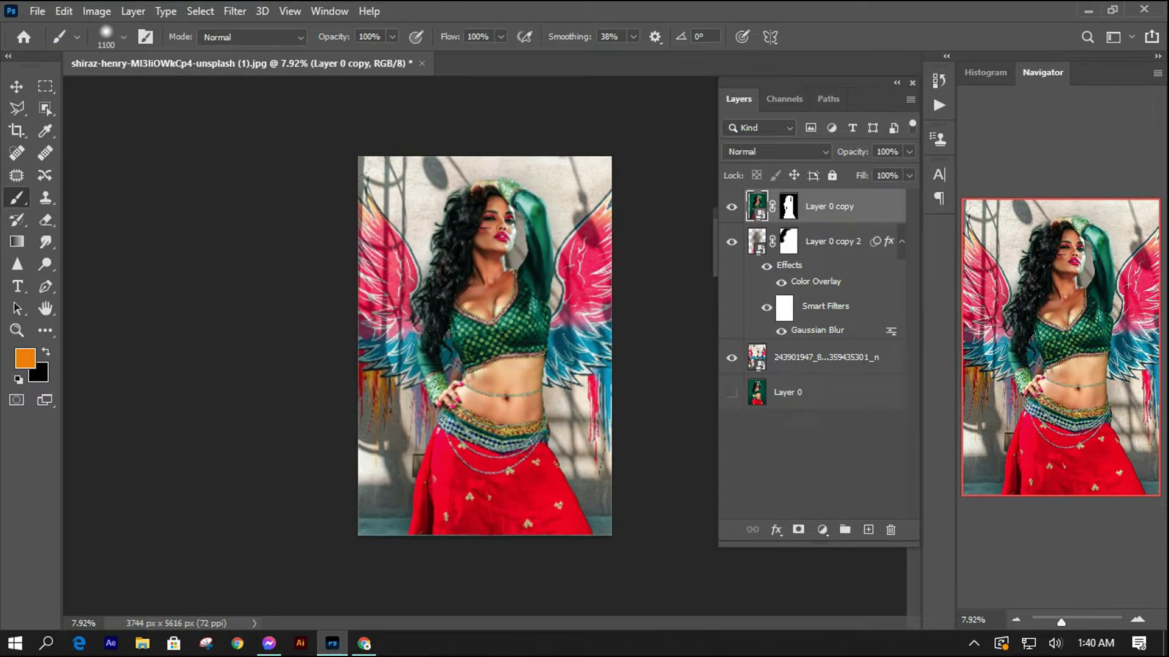
Switch to the Move tool and zoom out to view the whole composite.
{"action": "scroll", "coordinate": [484, 346], "scroll_direction": "up", "scroll_amount": 1}
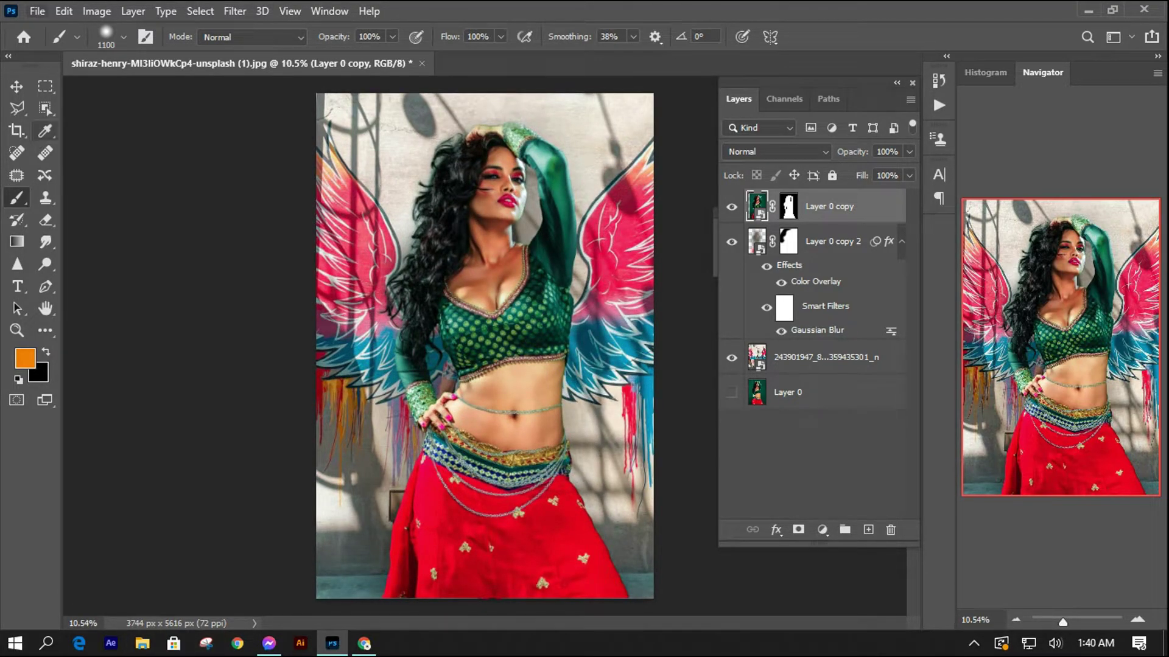
{"action": "key", "text": "v"}
{"action": "scroll", "coordinate": [430, 186], "scroll_direction": "up", "scroll_amount": 1}
{"action": "scroll", "coordinate": [430, 186], "scroll_direction": "up", "scroll_amount": 1}
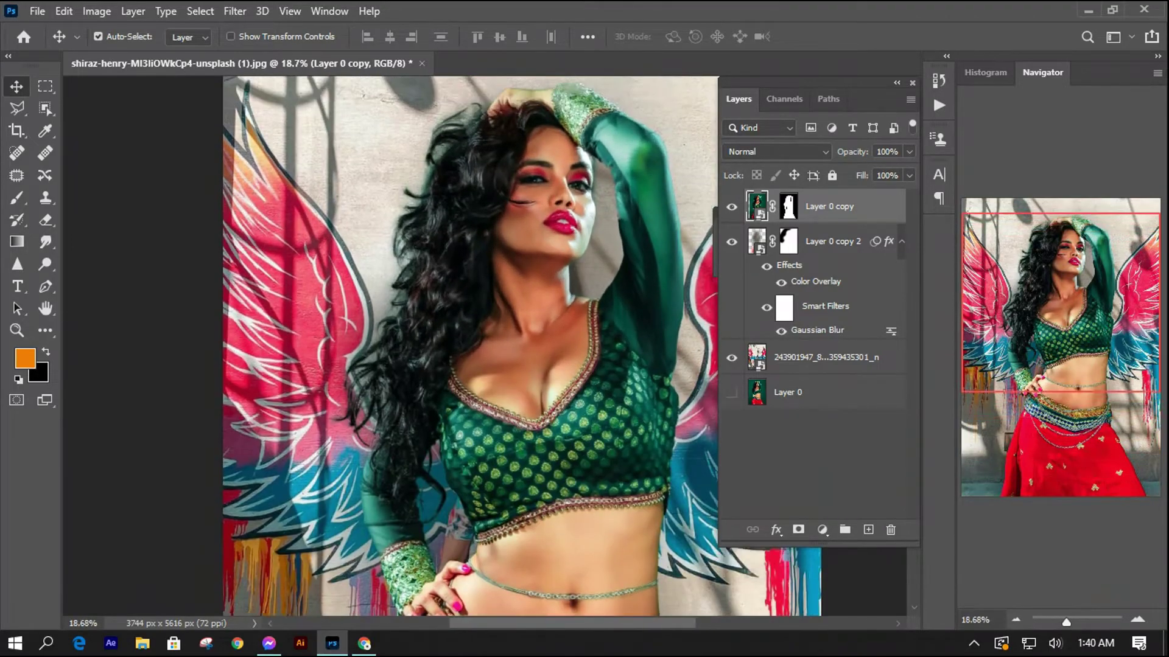
{"action": "scroll", "coordinate": [430, 185], "scroll_direction": "up", "scroll_amount": 1}
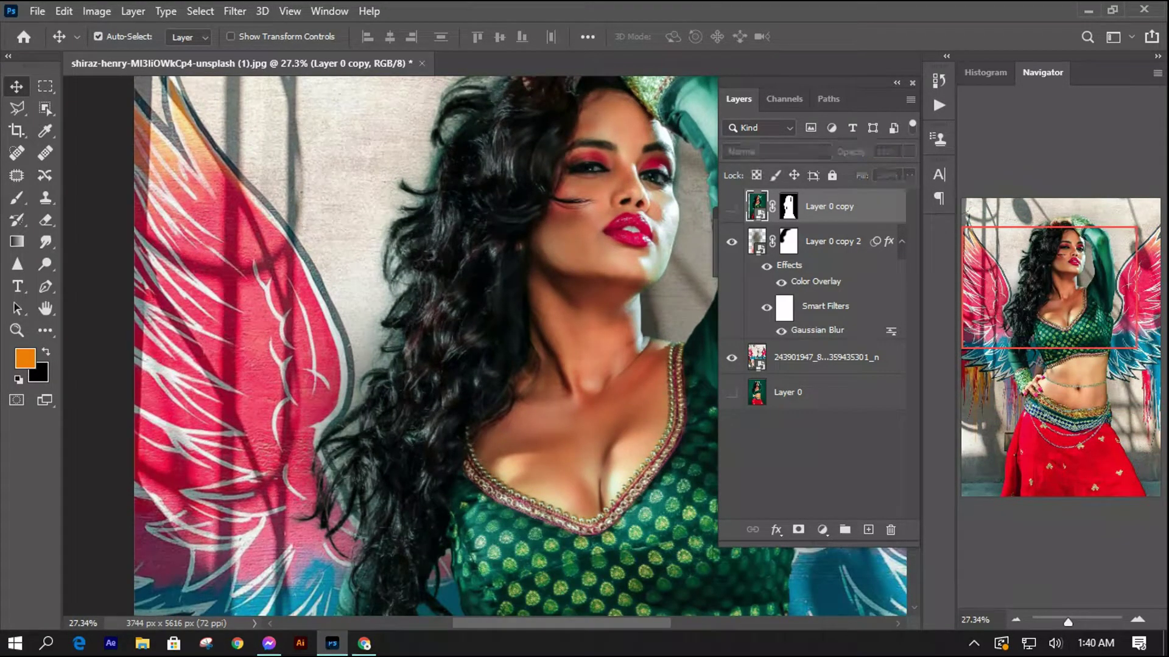
{"action": "scroll", "coordinate": [484, 345], "scroll_direction": "down", "scroll_amount": 1}
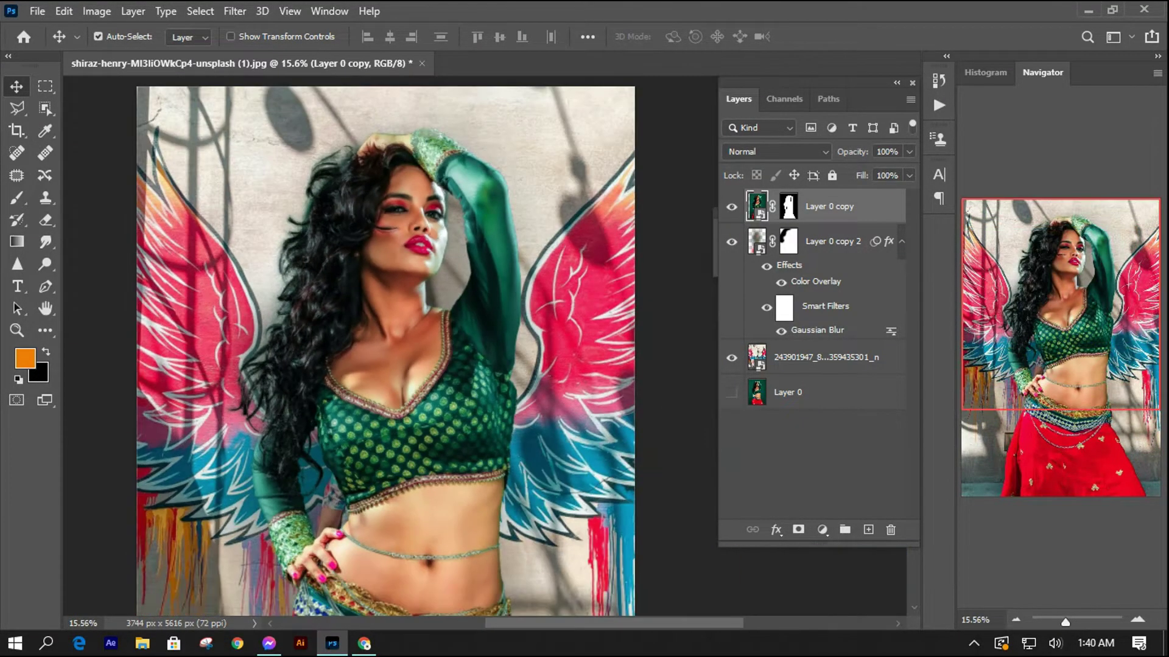
{"action": "scroll", "coordinate": [485, 345], "scroll_direction": "down", "scroll_amount": 1}
{"action": "scroll", "coordinate": [484, 346], "scroll_direction": "down", "scroll_amount": 1}
{"action": "scroll", "coordinate": [484, 346], "scroll_direction": "down", "scroll_amount": 1}
{"action": "scroll", "coordinate": [485, 346], "scroll_direction": "up", "scroll_amount": 1}
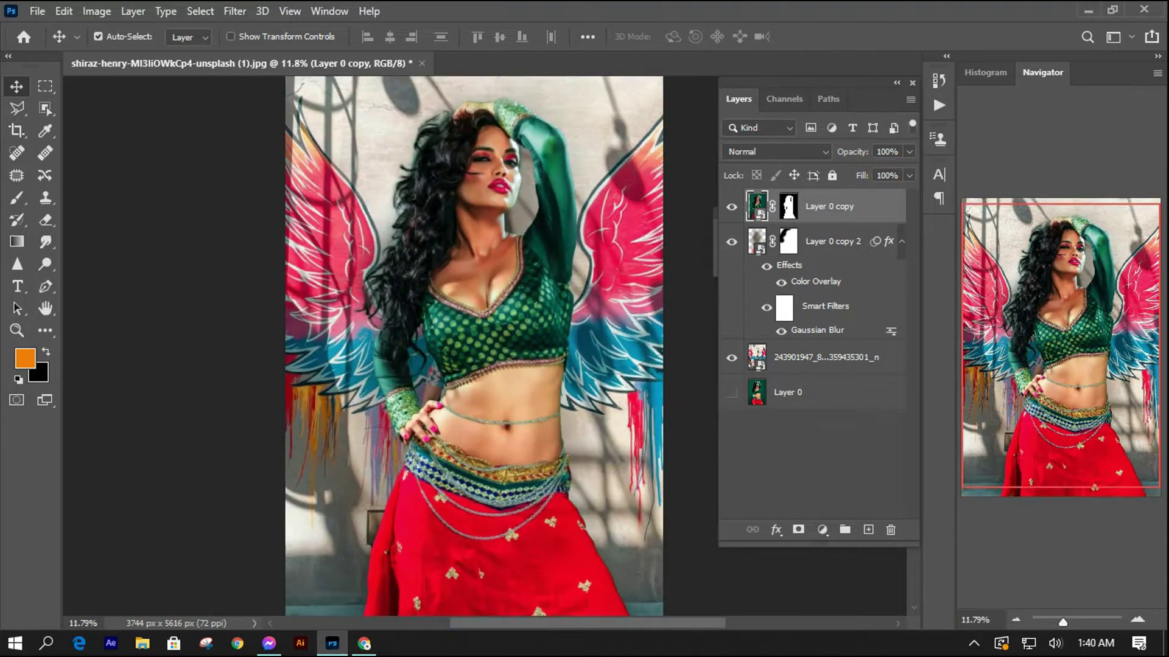
{"action": "scroll", "coordinate": [484, 346], "scroll_direction": "right", "scroll_amount": 1}
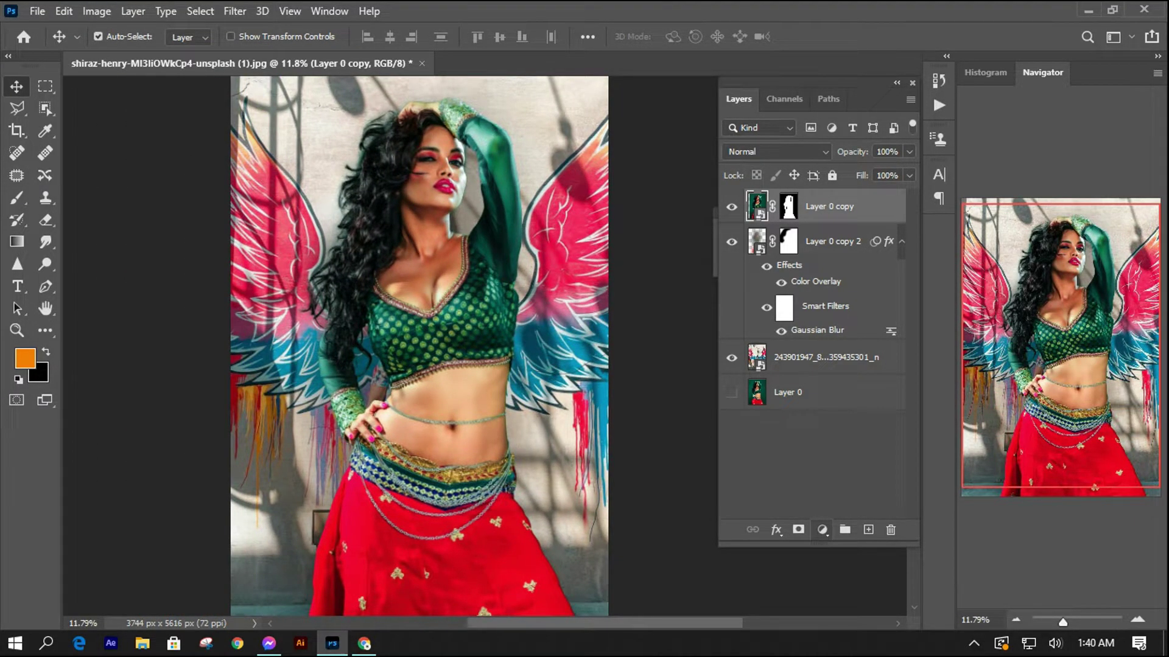
Add a Hue/Saturation adjustment layer with Saturation raised to about +24.
{"action": "left_click", "coordinate": [822, 530]}
{"action": "left_click", "coordinate": [852, 363]}
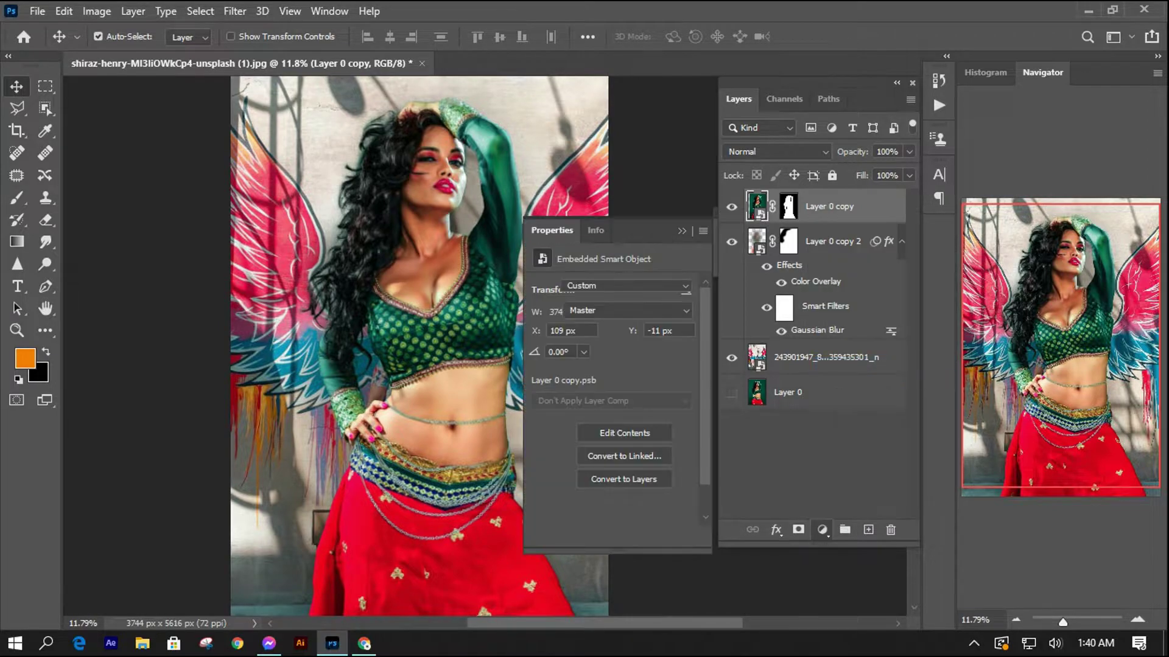
{"action": "type", "text": "50"}
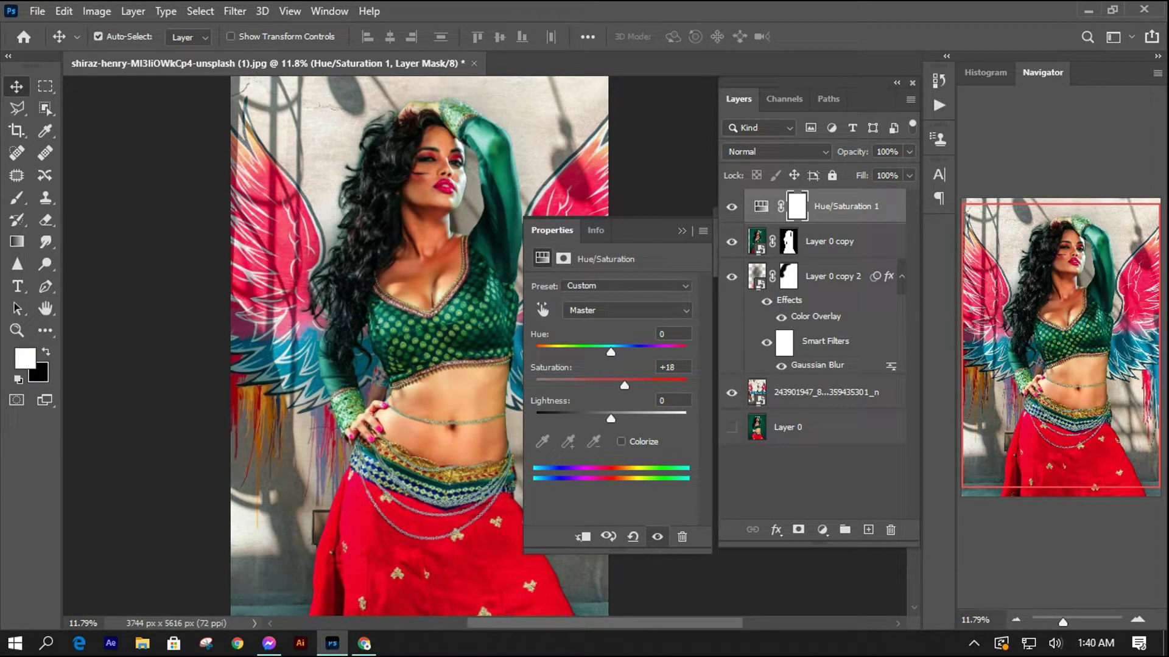
{"action": "left_click_drag", "start_coordinate": [637, 386], "coordinate": [626, 385]}
{"action": "key", "text": "Escape"}
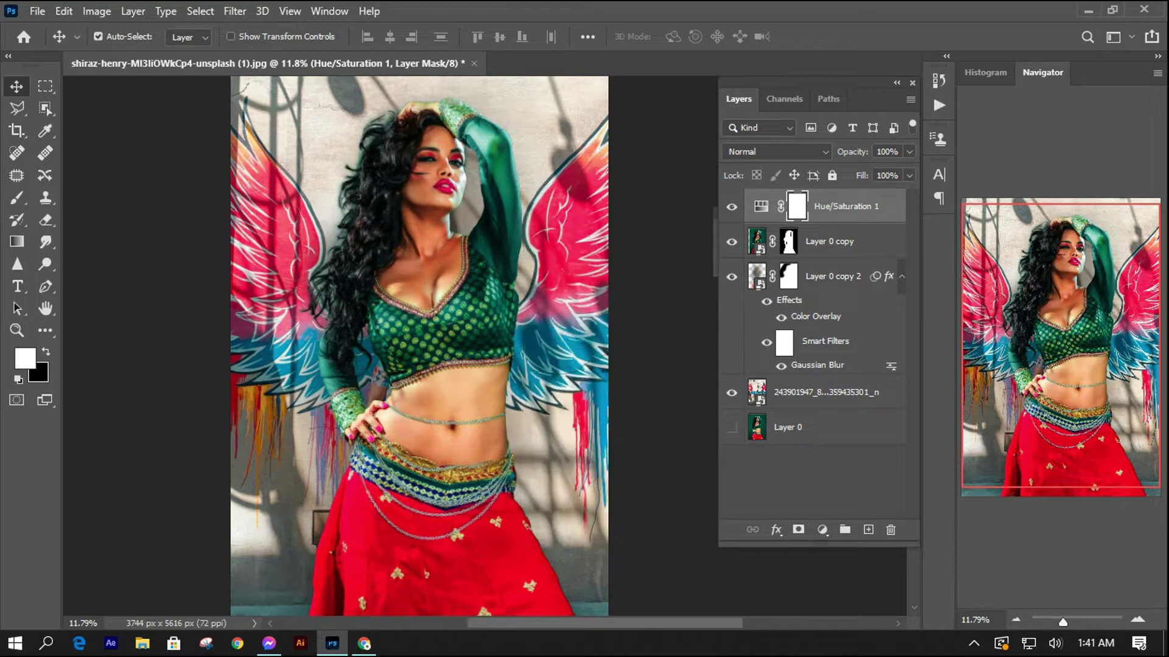
{"action": "left_click", "coordinate": [828, 241]}
Merge Layer 0 copy and Layer 0 copy 2 into one woman layer and fit the image in the window.
{"action": "right_click", "coordinate": [828, 241]}
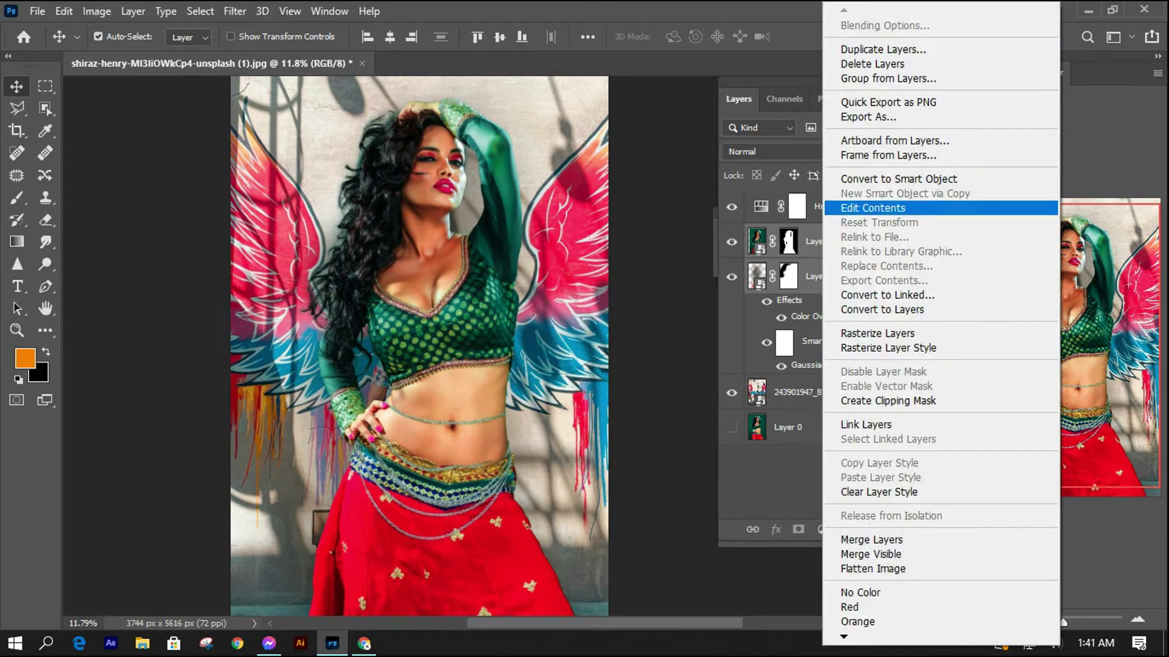
{"action": "key", "text": "Escape"}
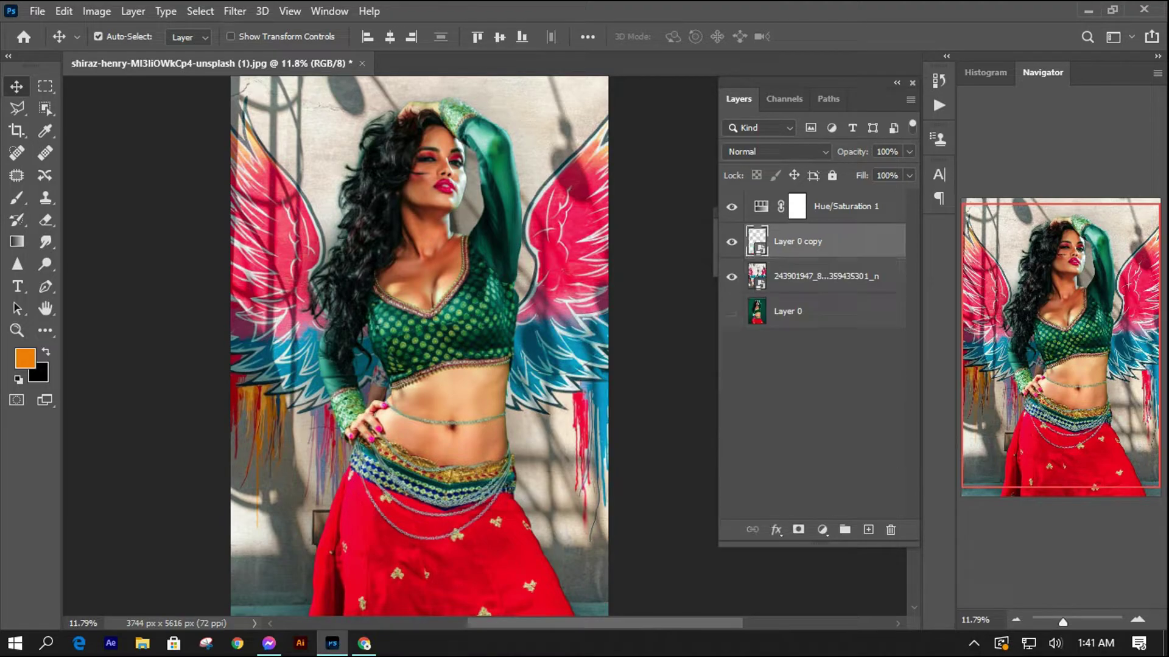
{"action": "key", "text": "ctrl+comma"}
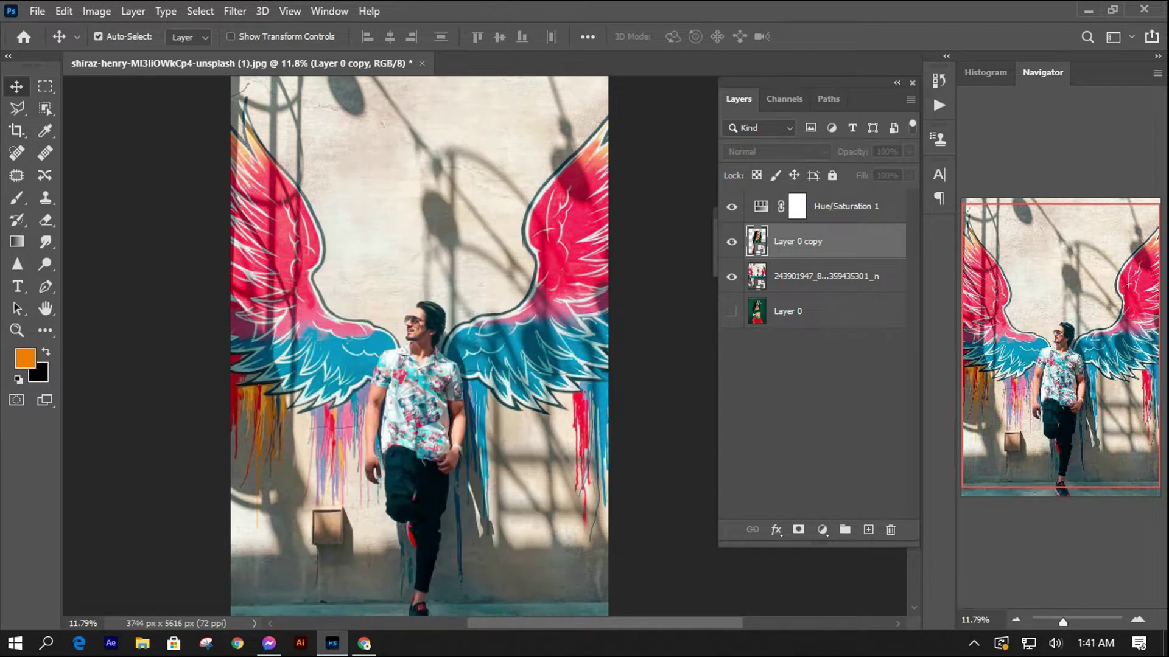
{"action": "key", "text": "ctrl+0"}
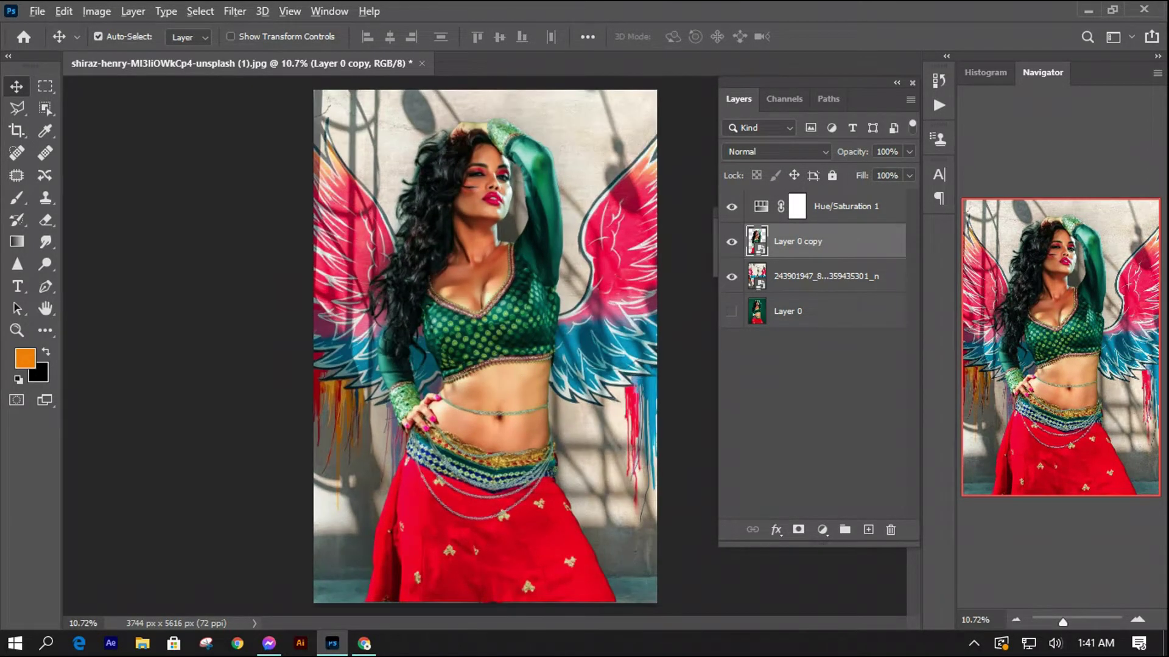
{"action": "scroll", "coordinate": [485, 347], "scroll_direction": "down", "scroll_amount": 2}
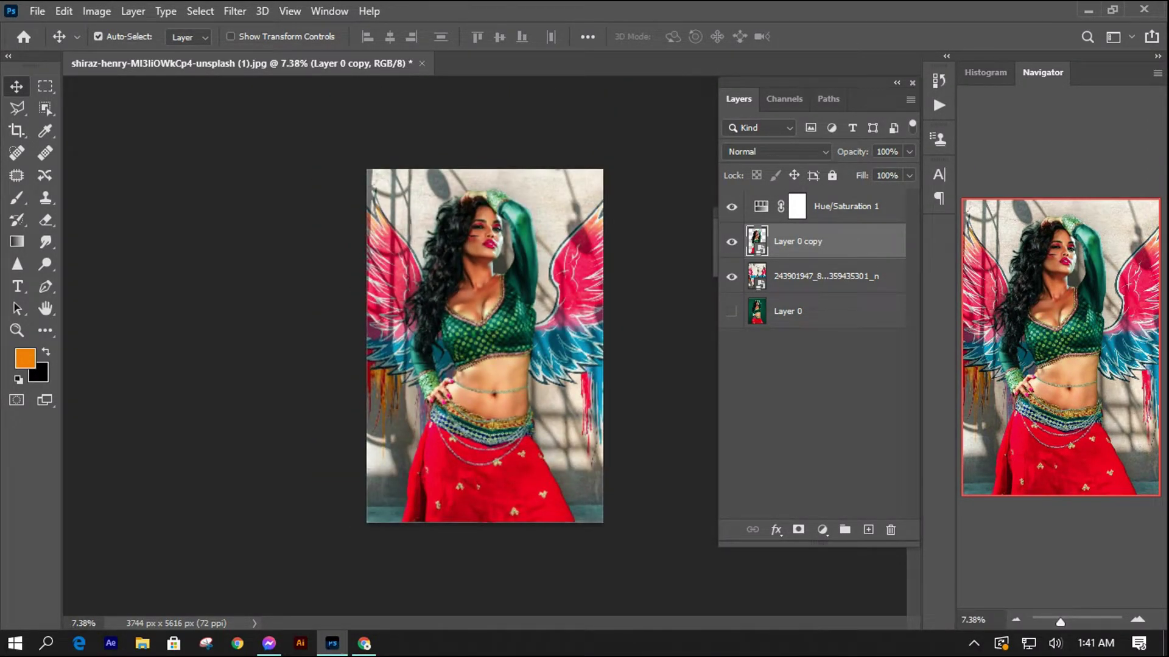
{"action": "double_click", "coordinate": [809, 276]}
{"action": "left_click", "coordinate": [810, 242], "text": "ctrl"}
Apply a slight Gaussian Blur to the wings-wall background layer.
{"action": "right_click", "coordinate": [810, 259]}
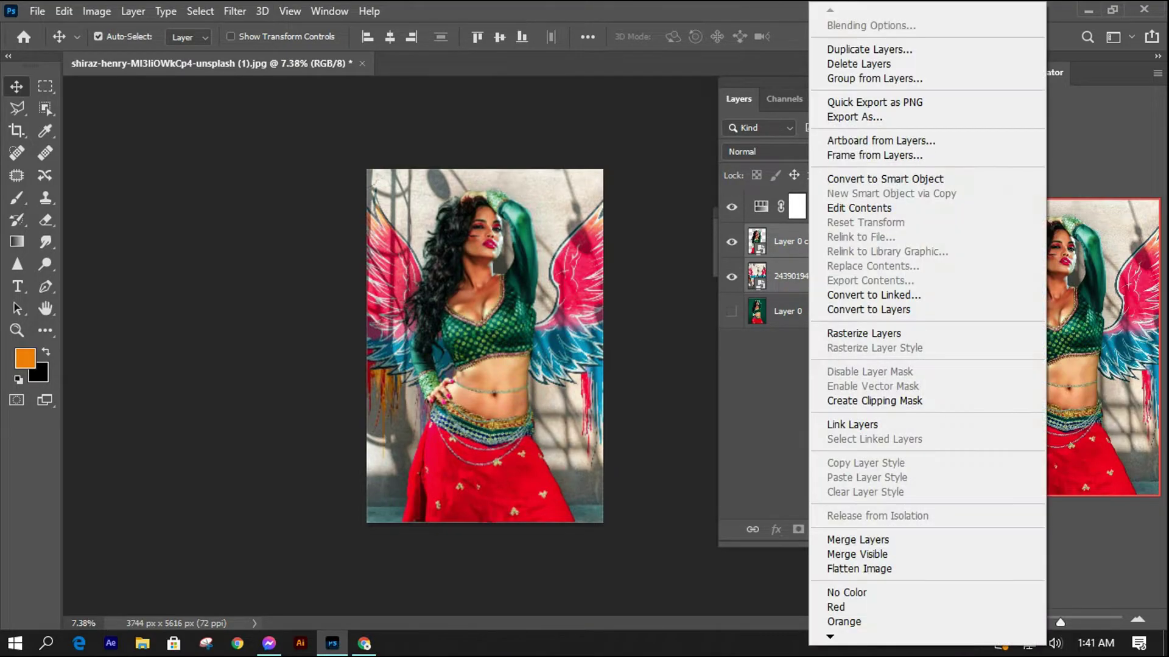
{"action": "left_click", "coordinate": [809, 276]}
{"action": "scroll", "coordinate": [485, 346], "scroll_direction": "up", "scroll_amount": 1}
{"action": "left_click", "coordinate": [235, 11]}
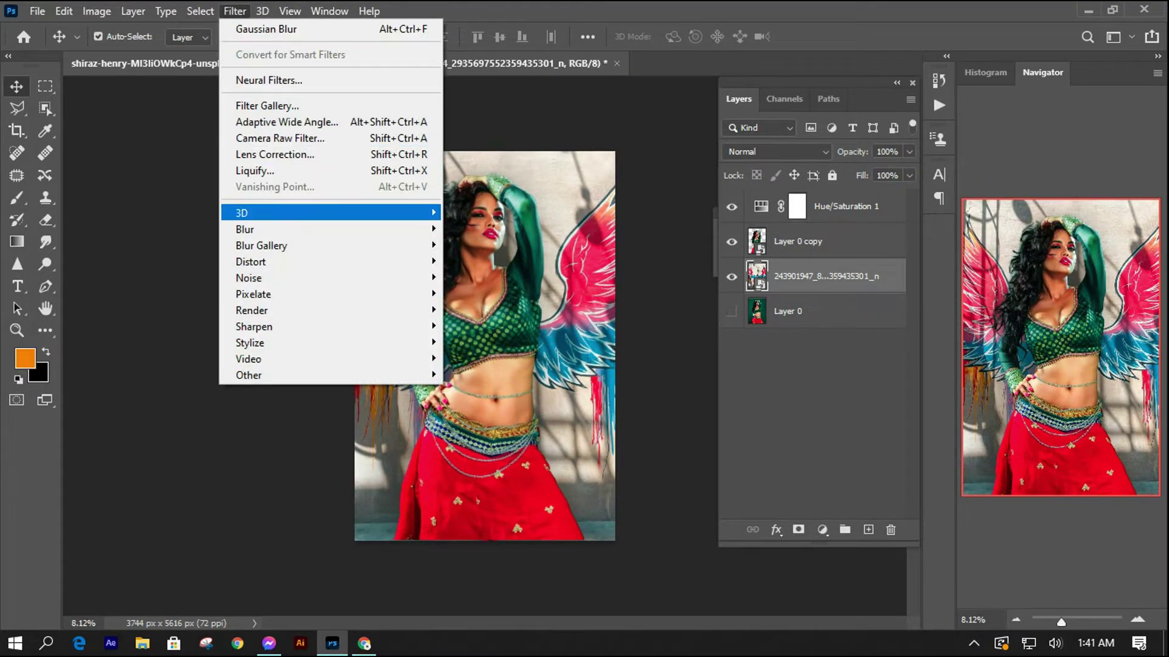
{"action": "left_click", "coordinate": [487, 295]}
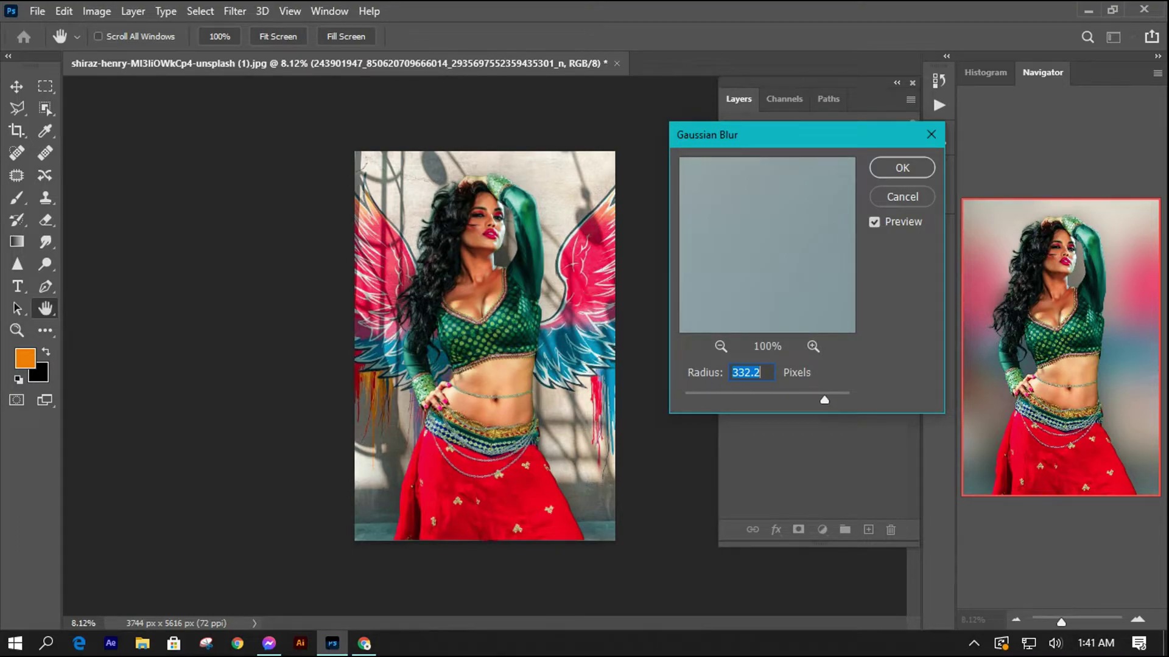
{"action": "type", "text": "150.3"}
{"action": "type", "text": "4"}
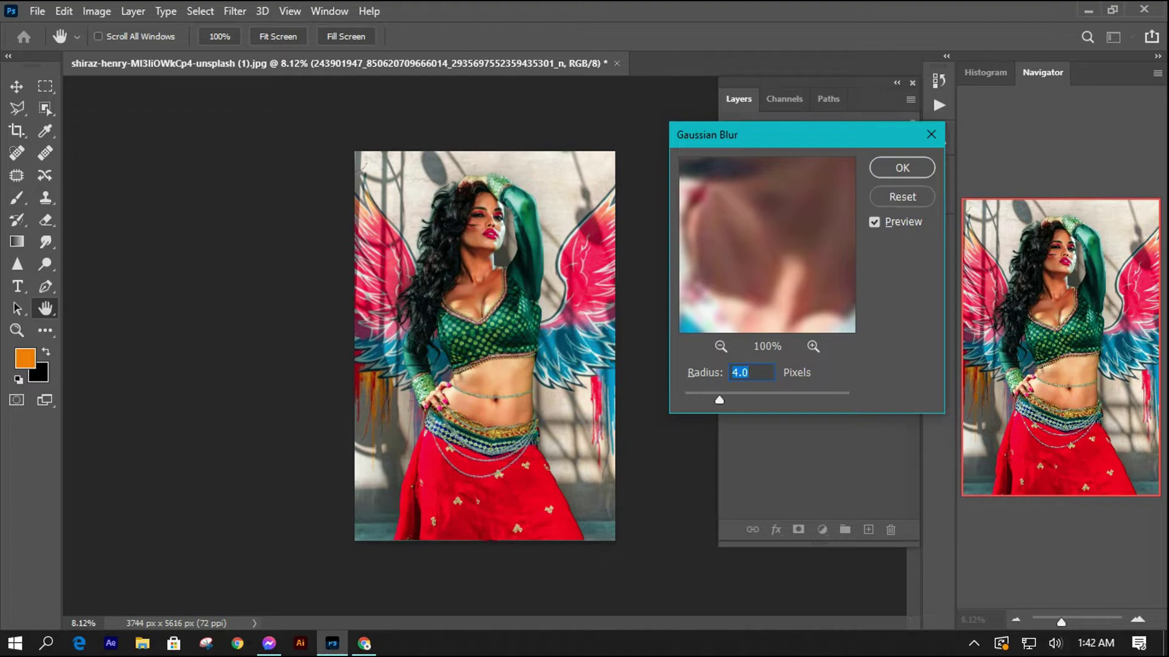
{"action": "scroll", "coordinate": [518, 286], "scroll_direction": "up", "scroll_amount": 1}
{"action": "scroll", "coordinate": [518, 271], "scroll_direction": "up", "scroll_amount": 1}
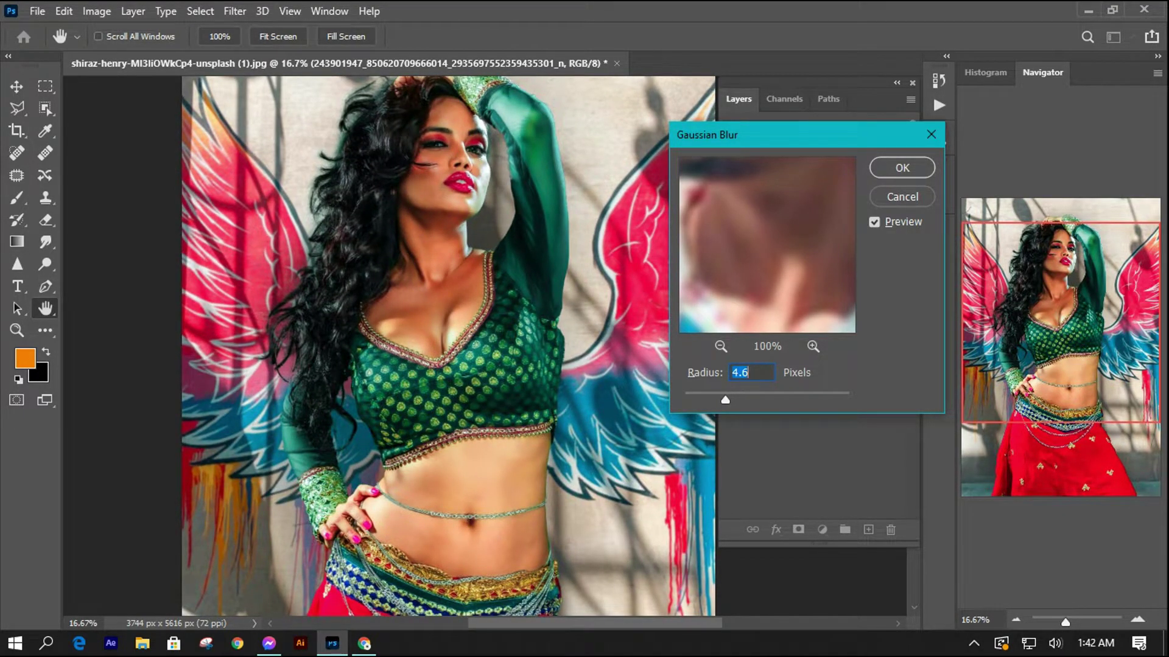
{"action": "key", "text": "shift+Up"}
{"action": "key", "text": "shift+Up"}
{"action": "key", "text": "Up"}
{"action": "key", "text": "Up"}
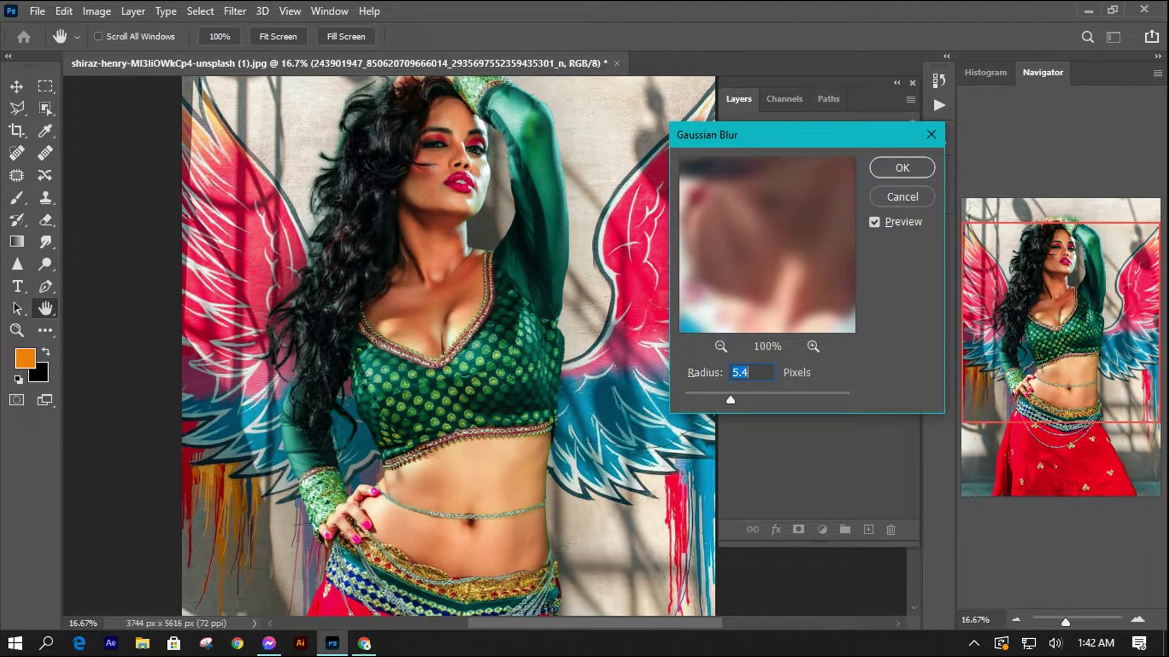
{"action": "key", "text": "Return"}
{"action": "key", "text": "ctrl+0"}
Convert the wall and woman layers into a single smart object.
{"action": "left_click", "coordinate": [797, 241], "text": "ctrl"}
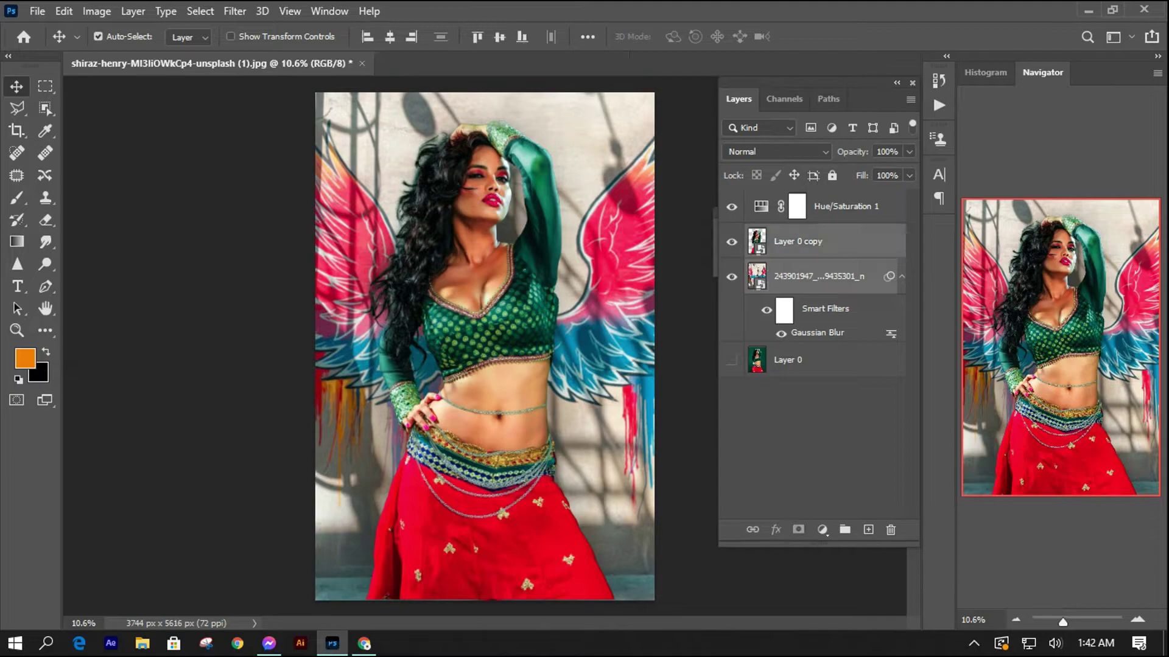
{"action": "right_click", "coordinate": [786, 241]}
{"action": "left_click", "coordinate": [857, 178]}
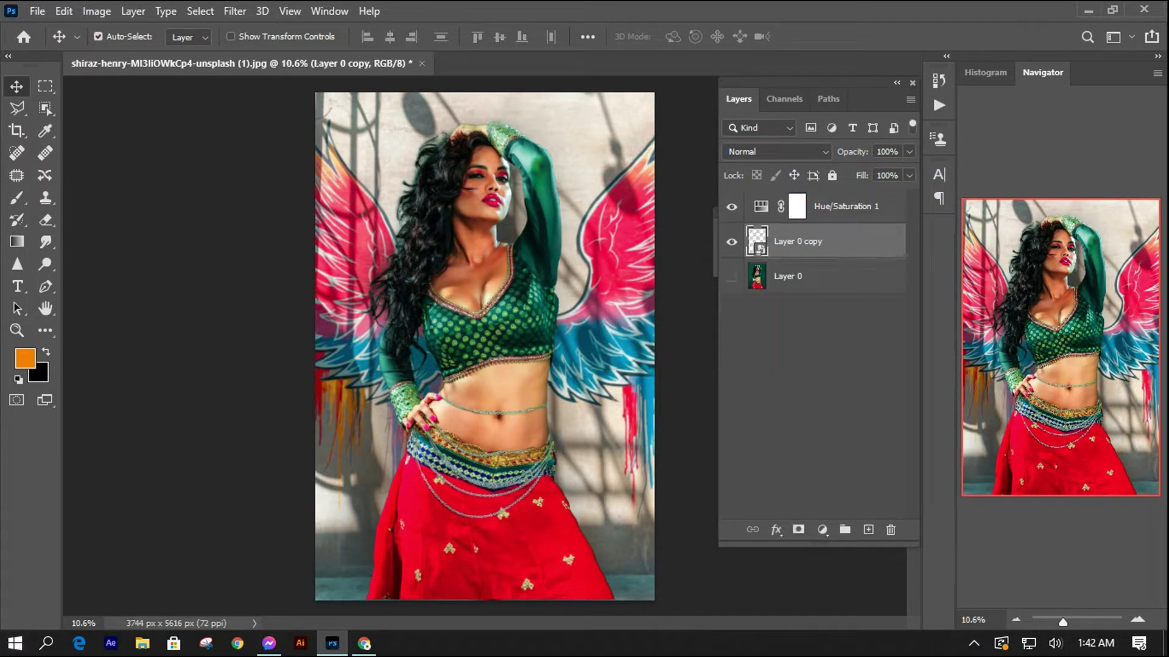
{"action": "left_click", "coordinate": [235, 11]}
In Camera Raw, set Temperature -5, Tint +21, Exposure +0.35 and Contrast -8.
{"action": "left_click", "coordinate": [287, 140]}
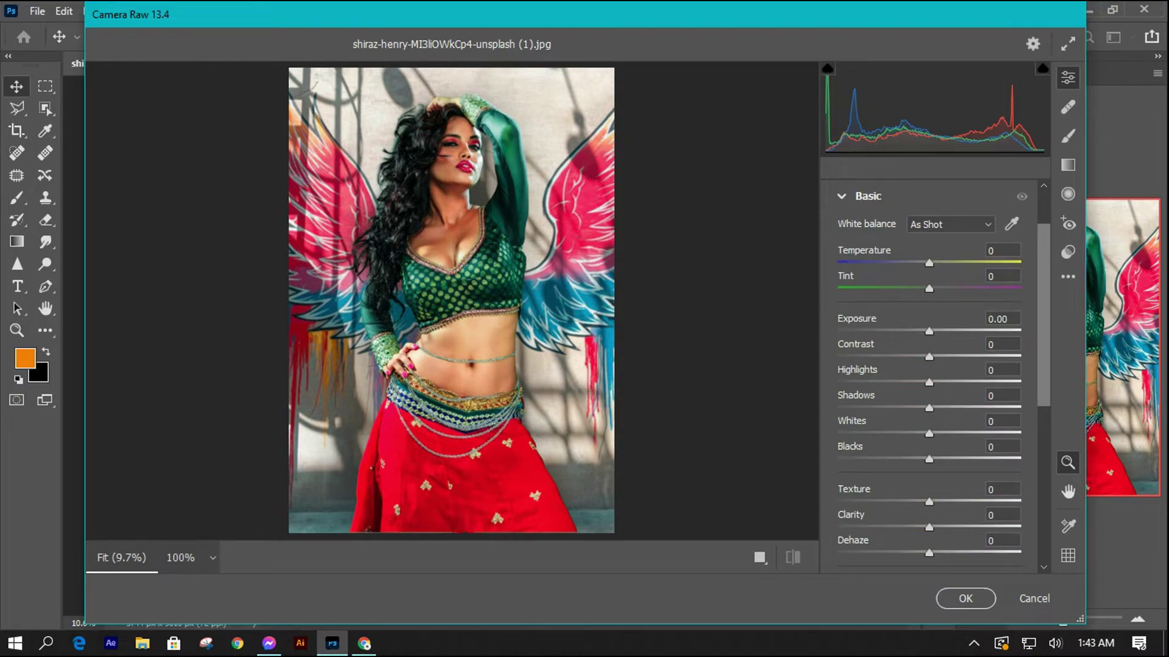
{"action": "left_click_drag", "start_coordinate": [929, 263], "coordinate": [925, 263]}
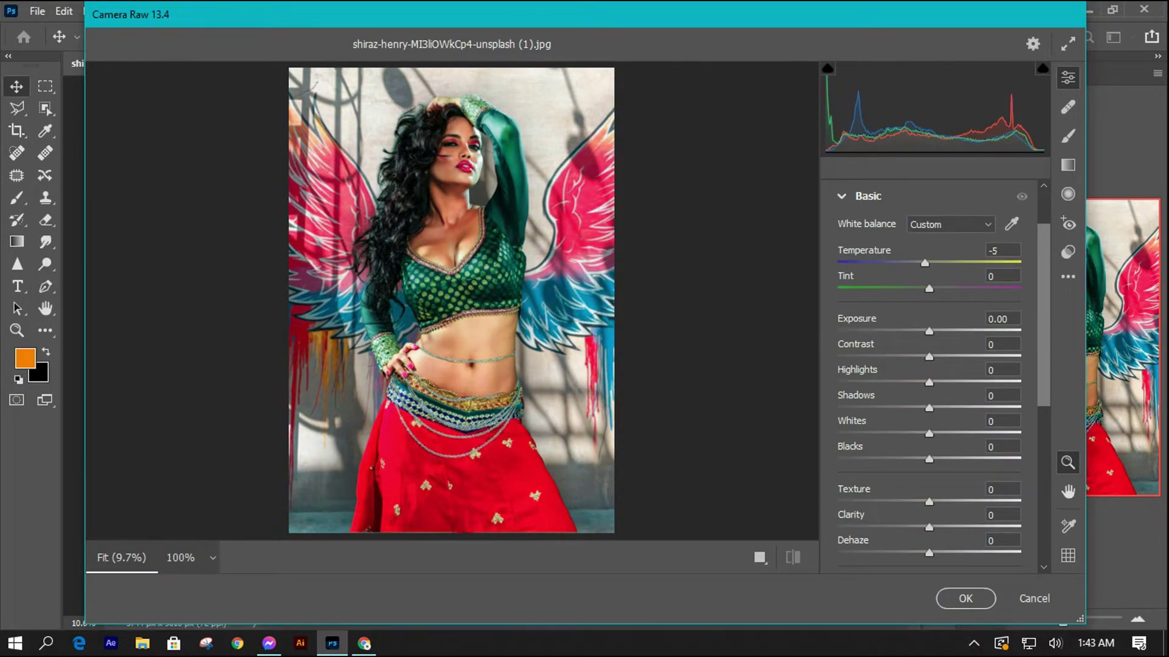
{"action": "mouse_move", "coordinate": [928, 289]}
{"action": "left_mouse_down"}
{"action": "mouse_move", "coordinate": [909, 288]}
{"action": "mouse_move", "coordinate": [948, 288]}
{"action": "left_mouse_up"}
{"action": "left_click_drag", "start_coordinate": [929, 331], "coordinate": [939, 332]}
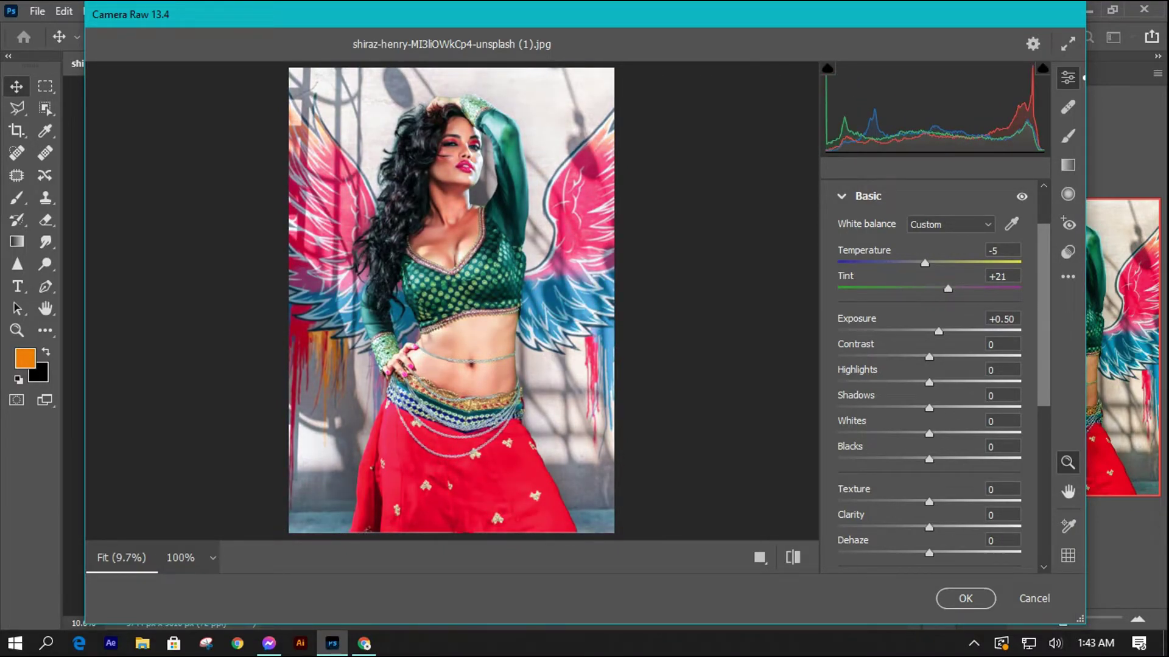
{"action": "double_click", "coordinate": [938, 331]}
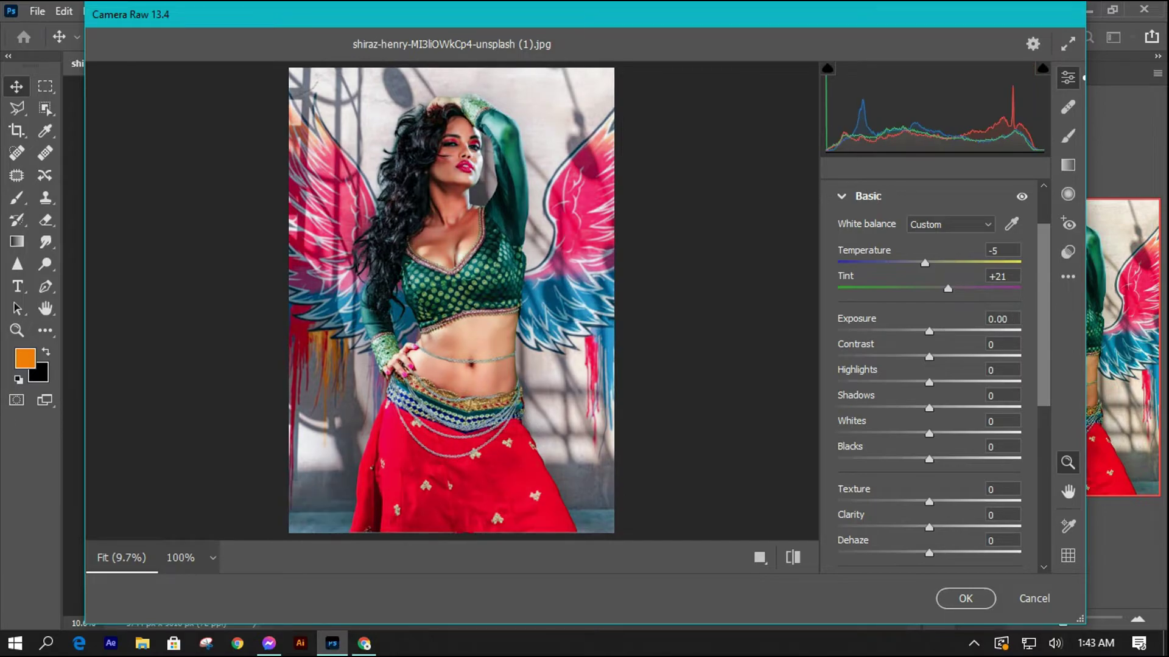
{"action": "left_click_drag", "start_coordinate": [929, 332], "coordinate": [936, 357]}
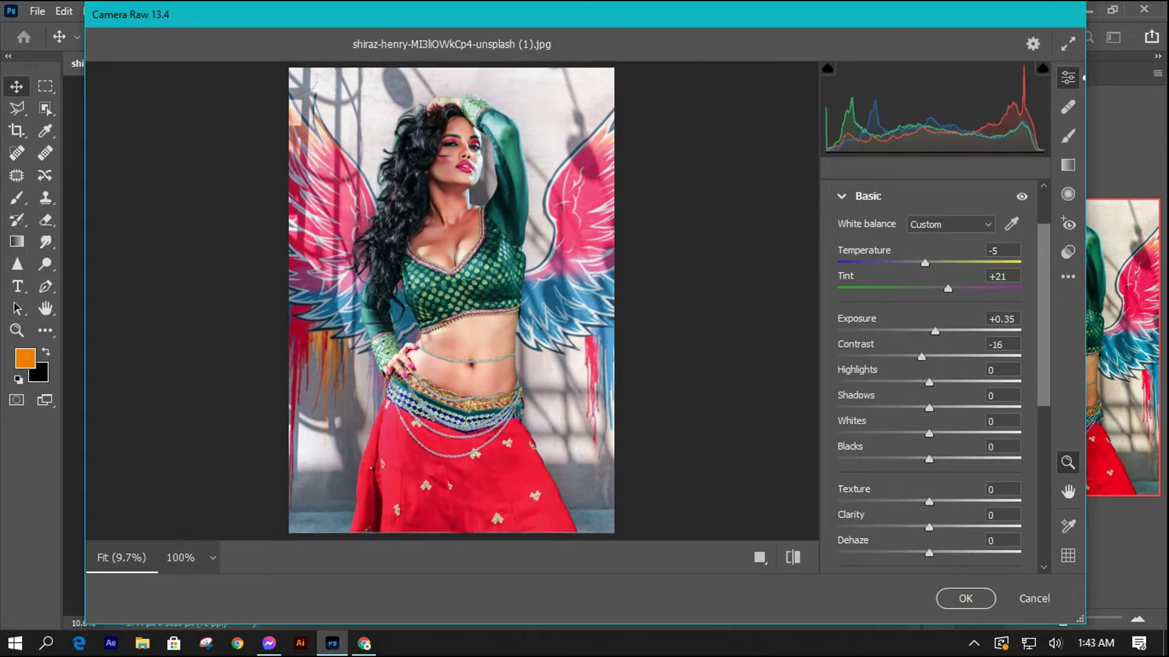
{"action": "left_click", "coordinate": [1001, 344]}
{"action": "type", "text": "-8"}
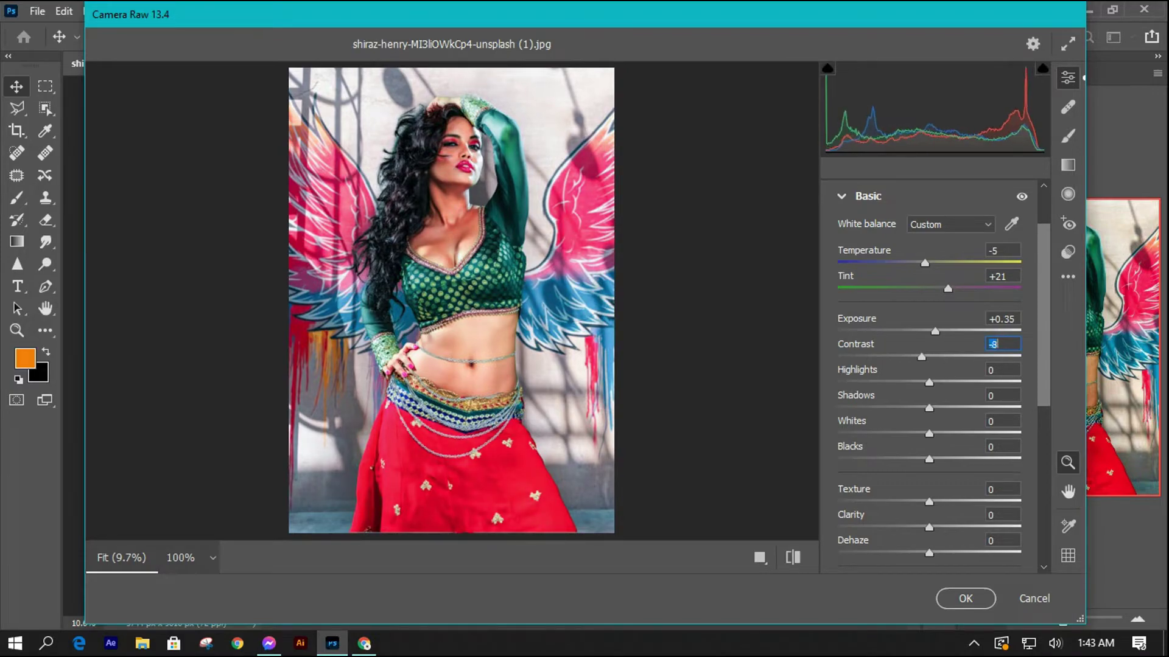
Set Highlights -66, Shadows +23 and Whites +13.
{"action": "mouse_move", "coordinate": [929, 382]}
{"action": "left_mouse_down"}
{"action": "mouse_move", "coordinate": [837, 382]}
{"action": "mouse_move", "coordinate": [868, 382]}
{"action": "left_mouse_up"}
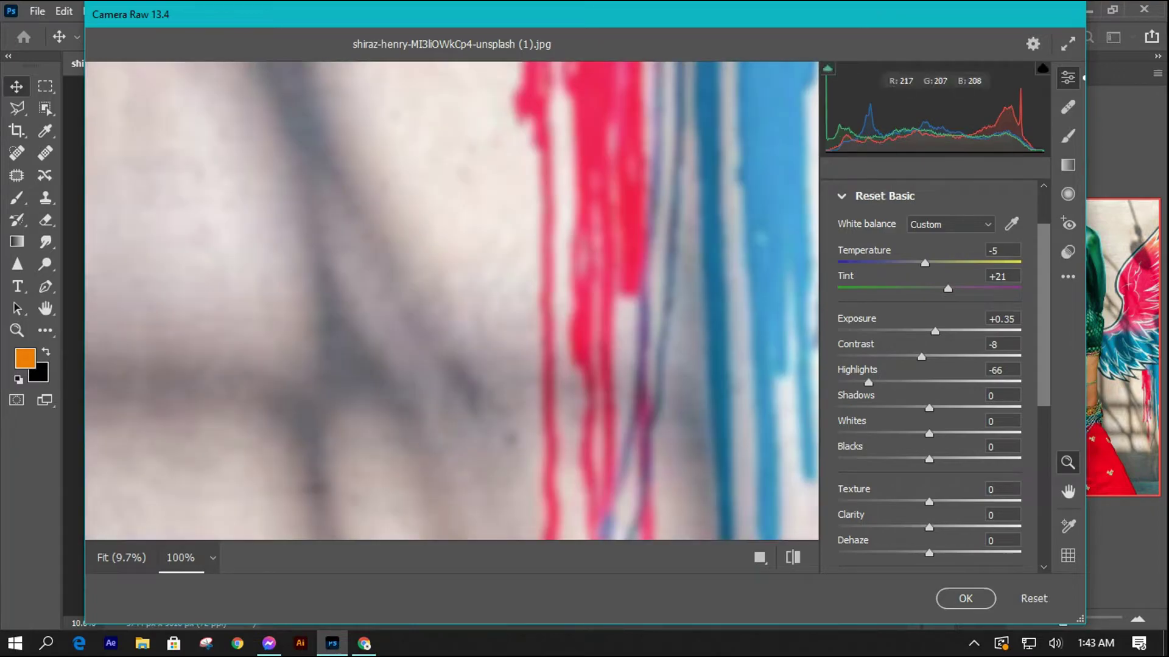
{"action": "key", "text": "alt"}
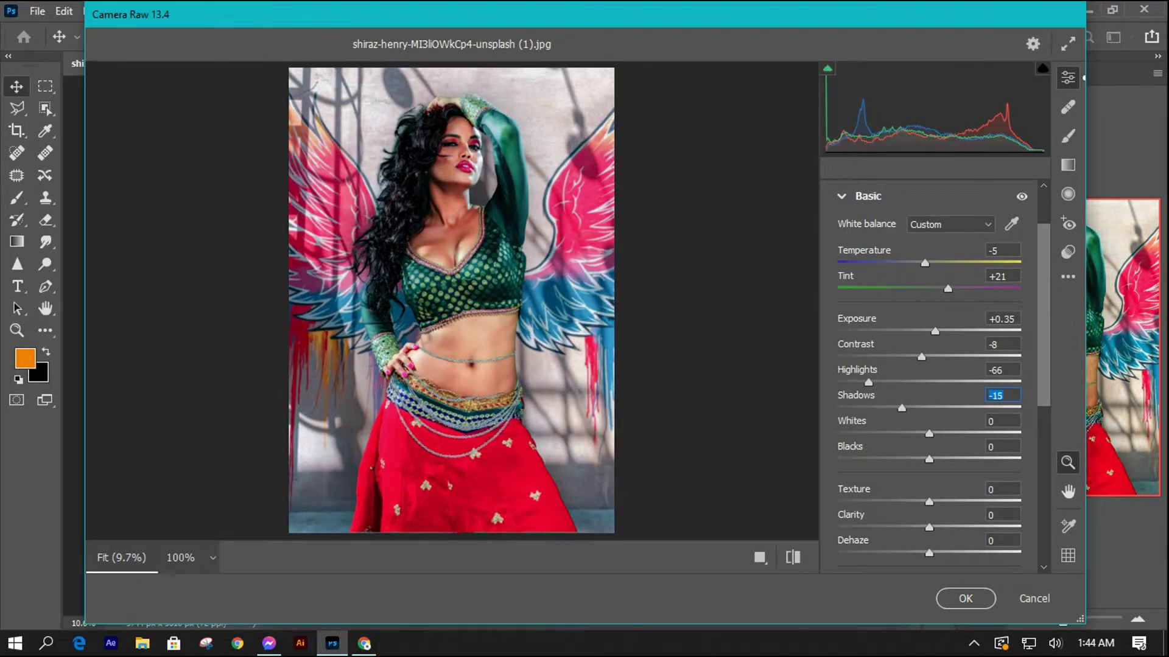
{"action": "key", "text": "shift+Up"}
{"action": "key", "text": "shift+Up"}
{"action": "key", "text": "Up"}
{"action": "key", "text": "Up"}
{"action": "key", "text": "Up"}
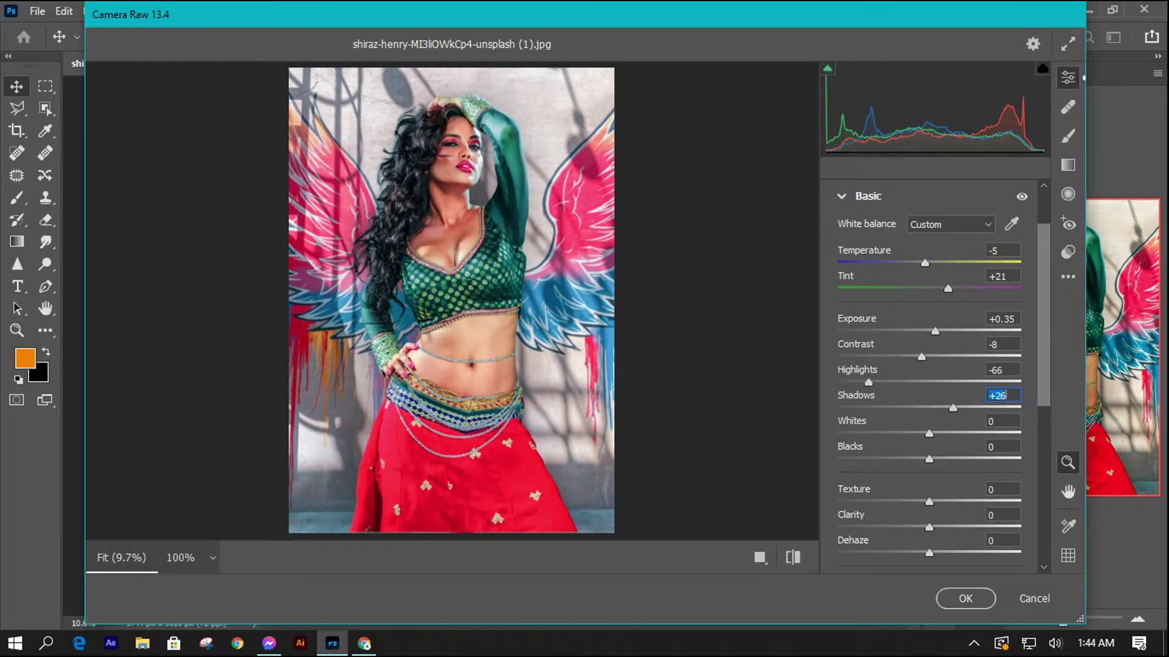
{"action": "key", "text": "Down"}
{"action": "key", "text": "Down"}
{"action": "key", "text": "Down"}
{"action": "mouse_move", "coordinate": [929, 434]}
{"action": "left_mouse_down"}
{"action": "mouse_move", "coordinate": [837, 433]}
{"action": "mouse_move", "coordinate": [941, 433]}
{"action": "mouse_move", "coordinate": [903, 459]}
{"action": "left_mouse_up"}
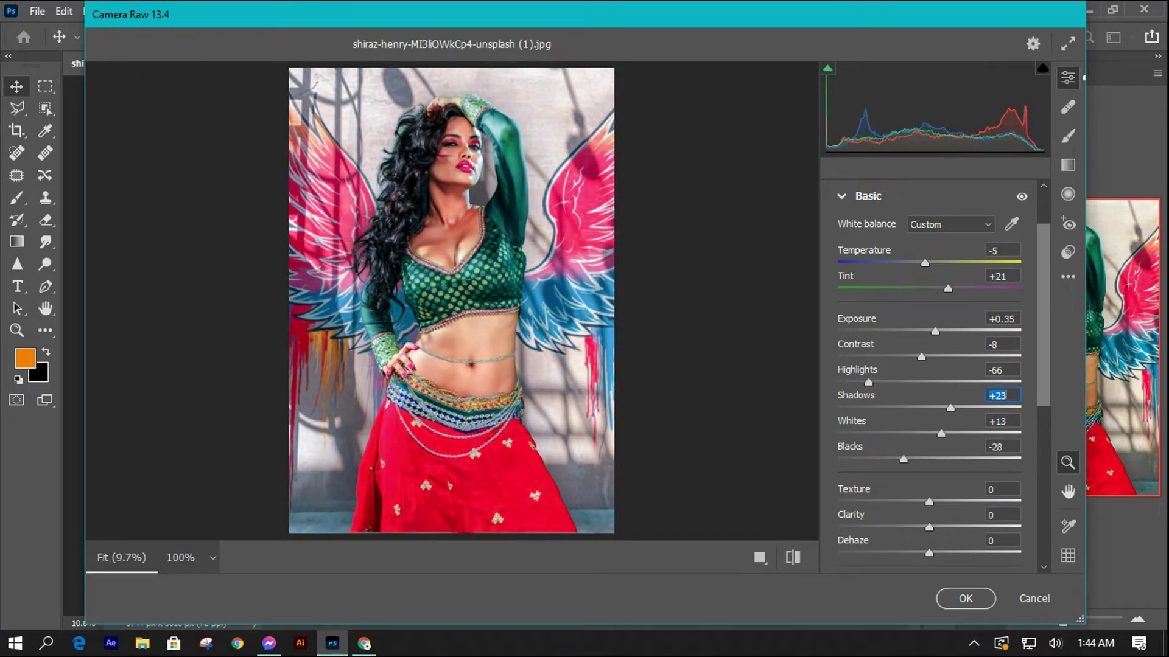
Set Clarity +30, Vibrance -1 and Saturation +1.
{"action": "left_click", "coordinate": [1001, 515]}
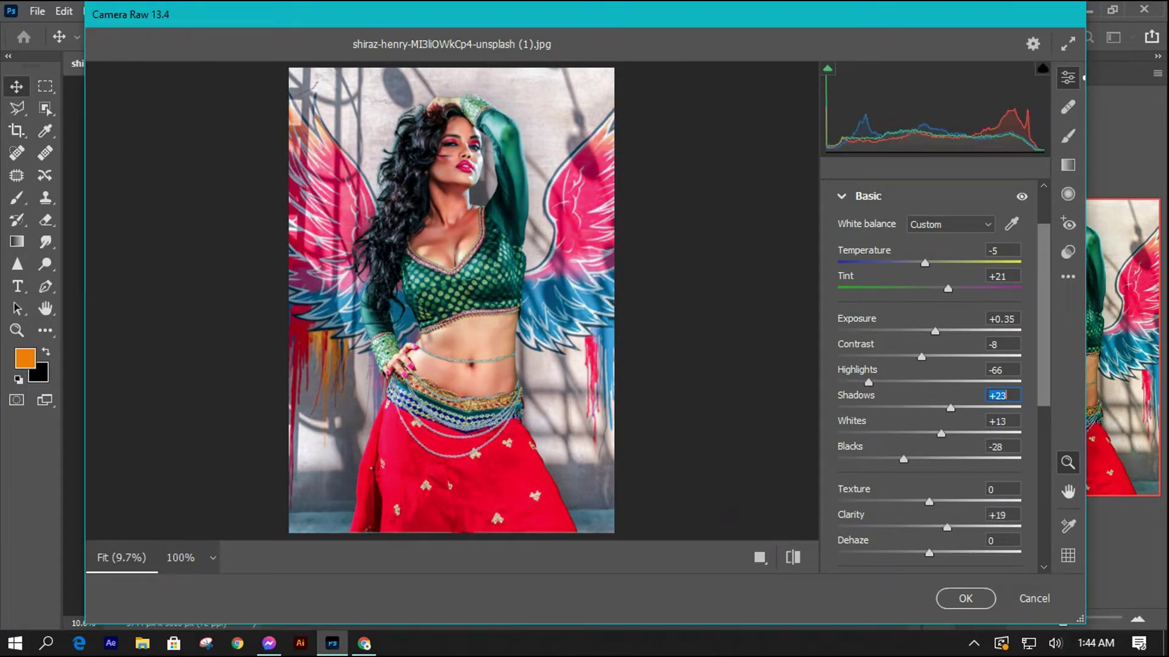
{"action": "type", "text": "30"}
{"action": "scroll", "coordinate": [929, 365], "scroll_direction": "down", "scroll_amount": 3}
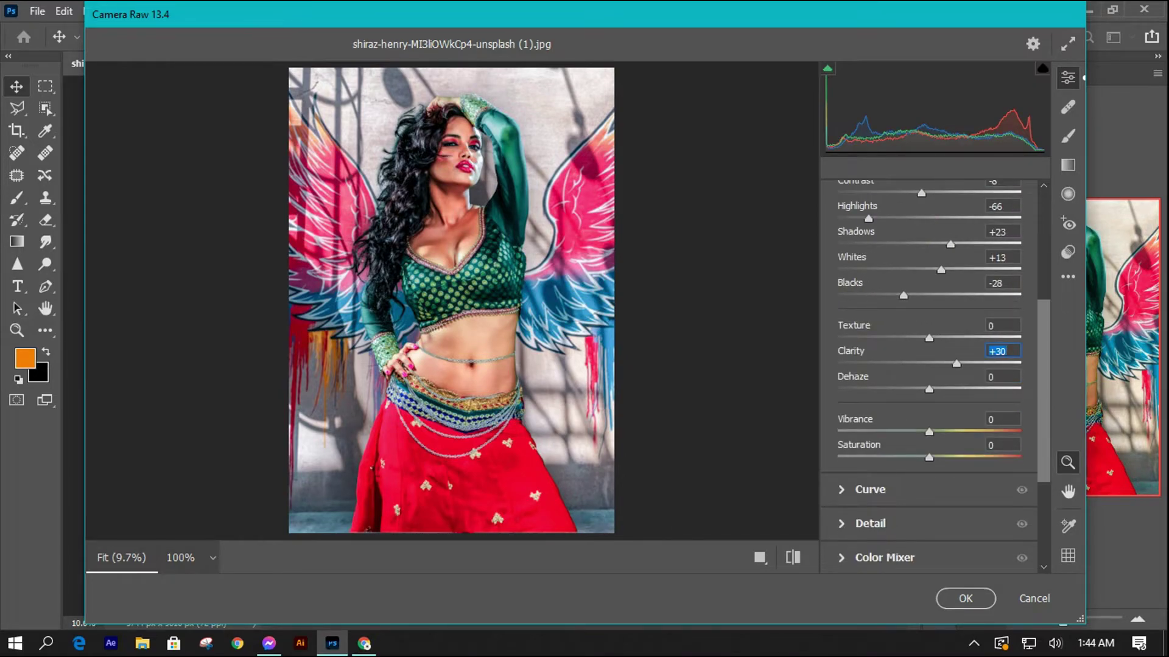
{"action": "left_click_drag", "start_coordinate": [929, 458], "coordinate": [929, 457]}
{"action": "left_click_drag", "start_coordinate": [929, 432], "coordinate": [927, 432]}
{"action": "scroll", "coordinate": [929, 365], "scroll_direction": "down", "scroll_amount": 3}
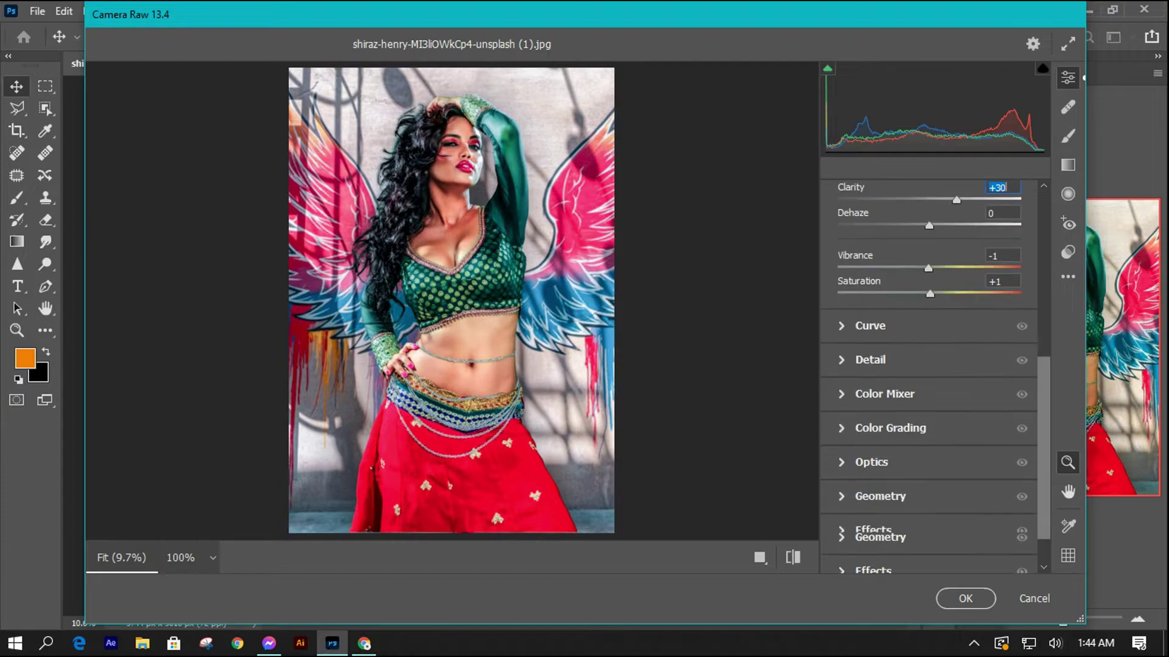
{"action": "scroll", "coordinate": [929, 365], "scroll_direction": "down", "scroll_amount": 1}
In the Color Mixer HSL Hue tab, shift the Reds hue to -50.
{"action": "left_click", "coordinate": [885, 384]}
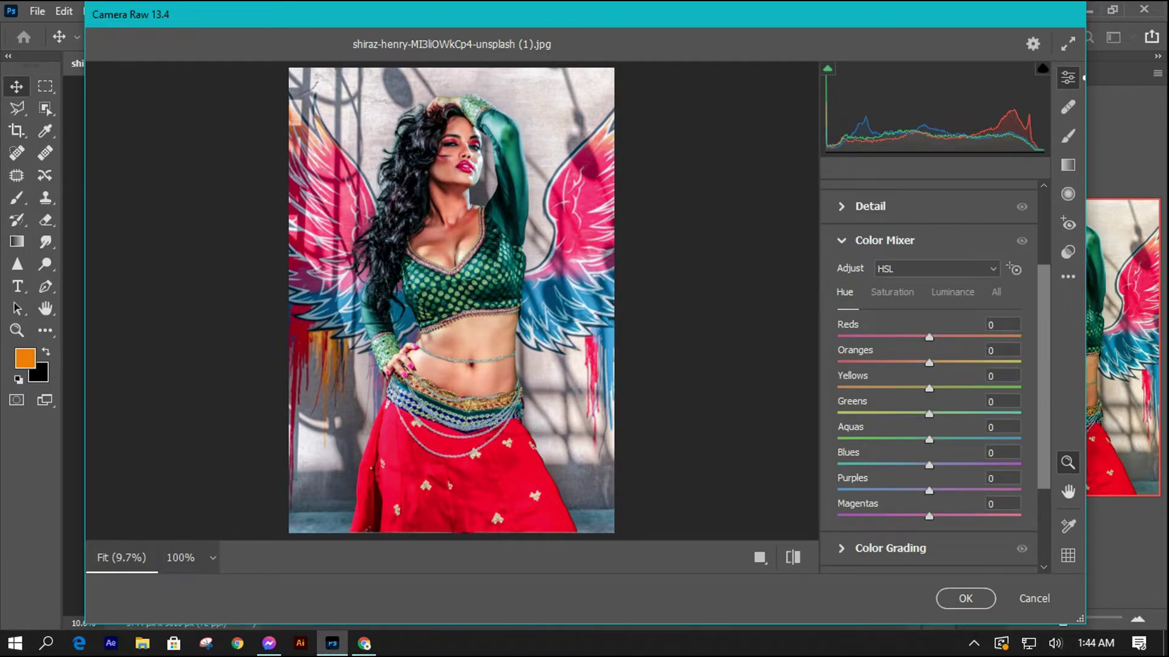
{"action": "key", "text": "shift+Up"}
{"action": "key", "text": "shift+Up"}
{"action": "key", "text": "shift+Up"}
{"action": "key", "text": "shift+Up"}
{"action": "key", "text": "shift+Up"}
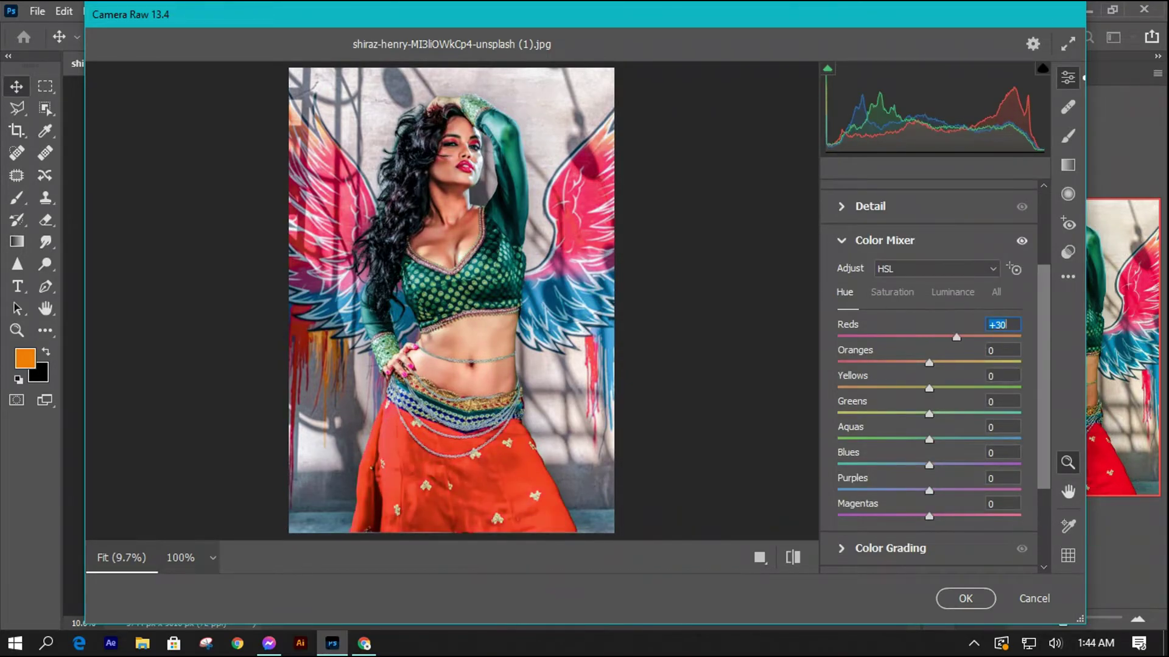
{"action": "type", "text": "-29"}
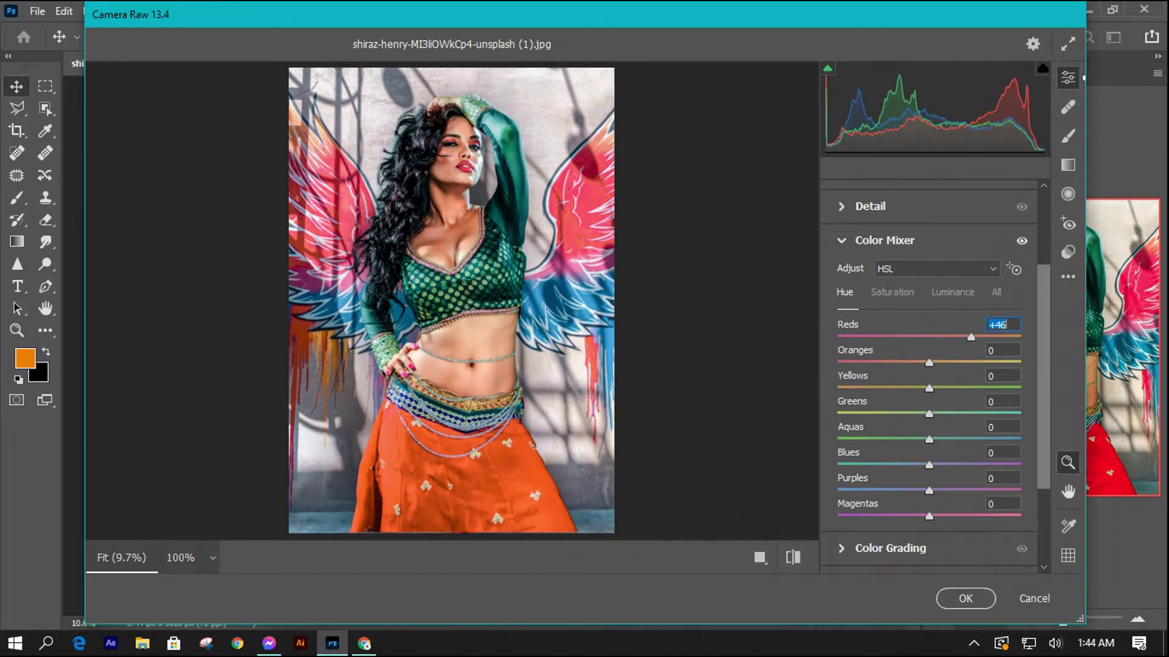
{"action": "key", "text": "Return"}
{"action": "key", "text": "shift+Down"}
{"action": "key", "text": "shift+Down"}
{"action": "key", "text": "shift+Down"}
{"action": "key", "text": "shift+Up"}
{"action": "key", "text": "shift+Up"}
{"action": "key", "text": "shift+Up"}
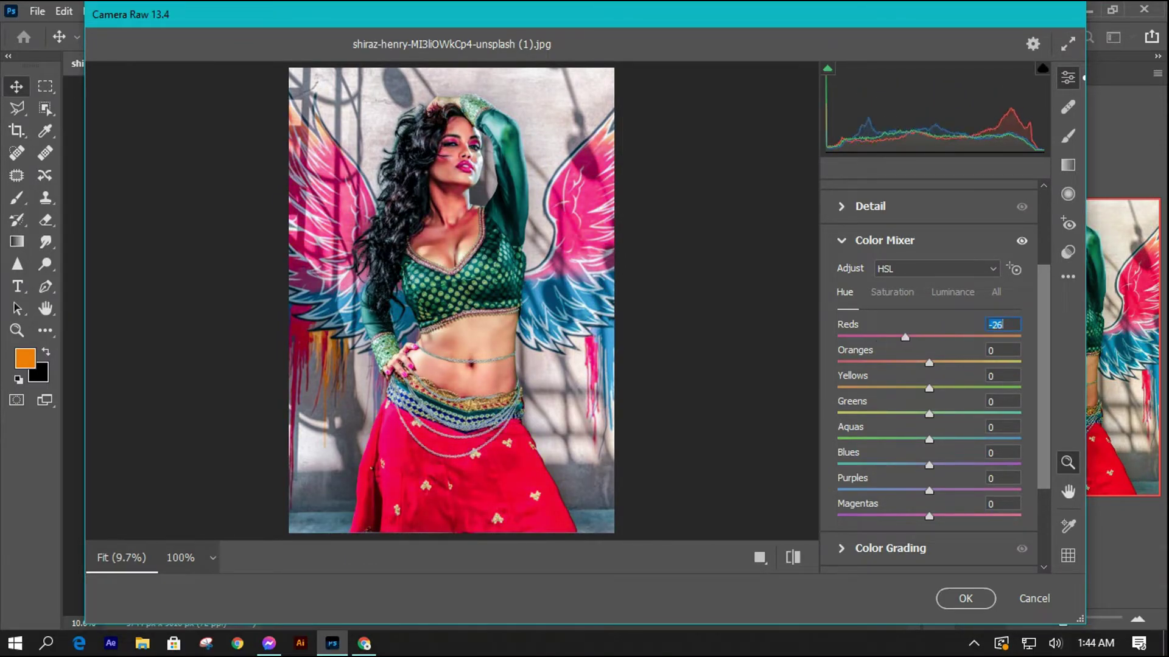
{"action": "key", "text": "shift+Up"}
{"action": "key", "text": "Down"}
{"action": "key", "text": "Down"}
{"action": "key", "text": "Down"}
{"action": "key", "text": "shift+Down"}
{"action": "key", "text": "shift+Down"}
{"action": "key", "text": "shift+Down"}
Raise the Oranges hue to +57 and set Yellows to -2.
{"action": "key", "text": "Tab"}
{"action": "key", "text": "shift+Up"}
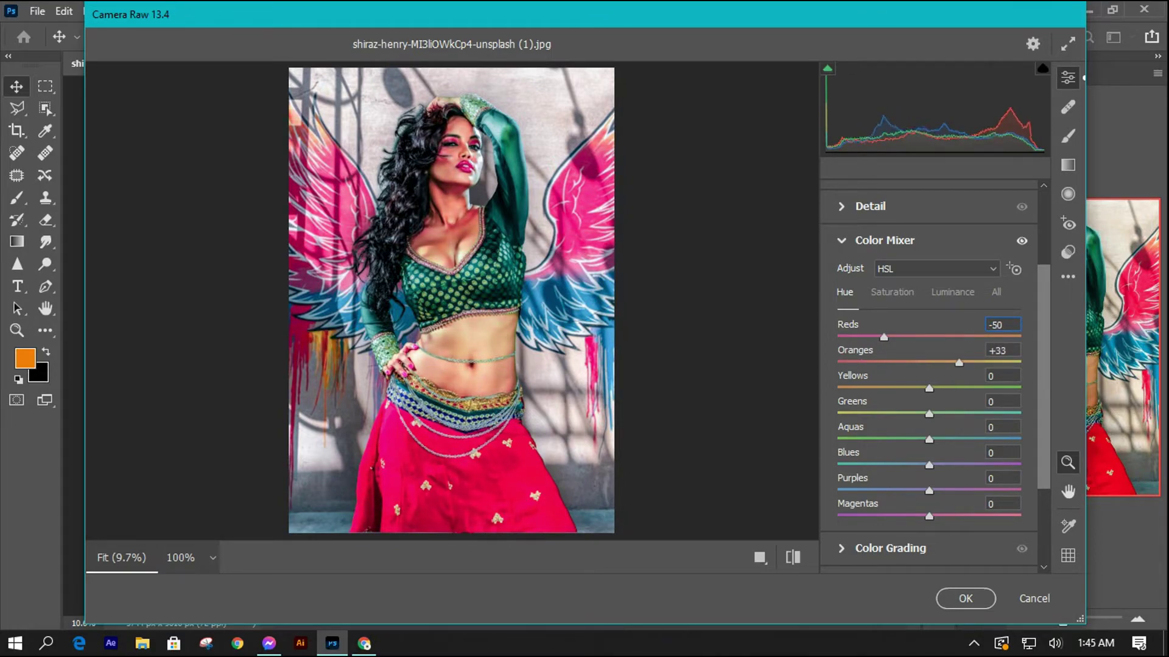
{"action": "key", "text": "shift+Up"}
{"action": "key", "text": "shift+Up"}
{"action": "key", "text": "Up"}
{"action": "key", "text": "Up"}
{"action": "key", "text": "Up"}
{"action": "key", "text": "shift+Up"}
{"action": "key", "text": "shift+Up"}
{"action": "key", "text": "Up"}
{"action": "key", "text": "Up"}
{"action": "key", "text": "Tab"}
{"action": "key", "text": "shift+Down"}
{"action": "key", "text": "shift+Down"}
{"action": "key", "text": "shift+Down"}
{"action": "key", "text": "shift+Down"}
{"action": "key", "text": "Down"}
{"action": "key", "text": "Down"}
{"action": "key", "text": "Down"}
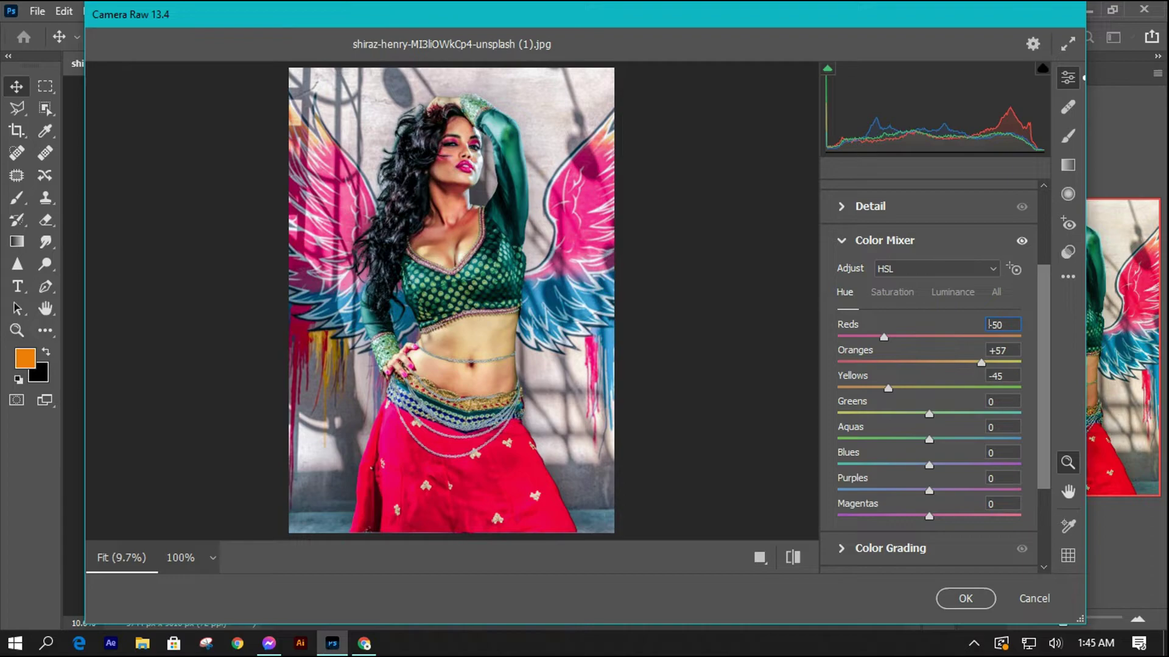
{"action": "key", "text": "shift+Up"}
{"action": "key", "text": "shift+Up"}
{"action": "key", "text": "shift+Up"}
{"action": "key", "text": "shift+Down"}
{"action": "key", "text": "Down"}
{"action": "key", "text": "Down"}
{"action": "key", "text": "Down"}
{"action": "key", "text": "Tab"}
{"action": "key", "text": "shift+Up"}
{"action": "key", "text": "shift+Up"}
{"action": "key", "text": "shift+Up"}
{"action": "key", "text": "shift+Up"}
{"action": "key", "text": "shift+Up"}
{"action": "key", "text": "shift+Up"}
{"action": "key", "text": "Down"}
Set the Greens hue to +100, raise Aquas, and set Blues -100 and Purples +100.
{"action": "key", "text": "shift+Up"}
{"action": "key", "text": "shift+Up"}
{"action": "key", "text": "shift+Up"}
{"action": "key", "text": "Tab"}
{"action": "key", "text": "shift+Up"}
{"action": "key", "text": "shift+Up"}
{"action": "key", "text": "shift+Up"}
{"action": "key", "text": "shift+Up"}
{"action": "key", "text": "shift+Up"}
{"action": "key", "text": "shift+Up"}
{"action": "key", "text": "Up"}
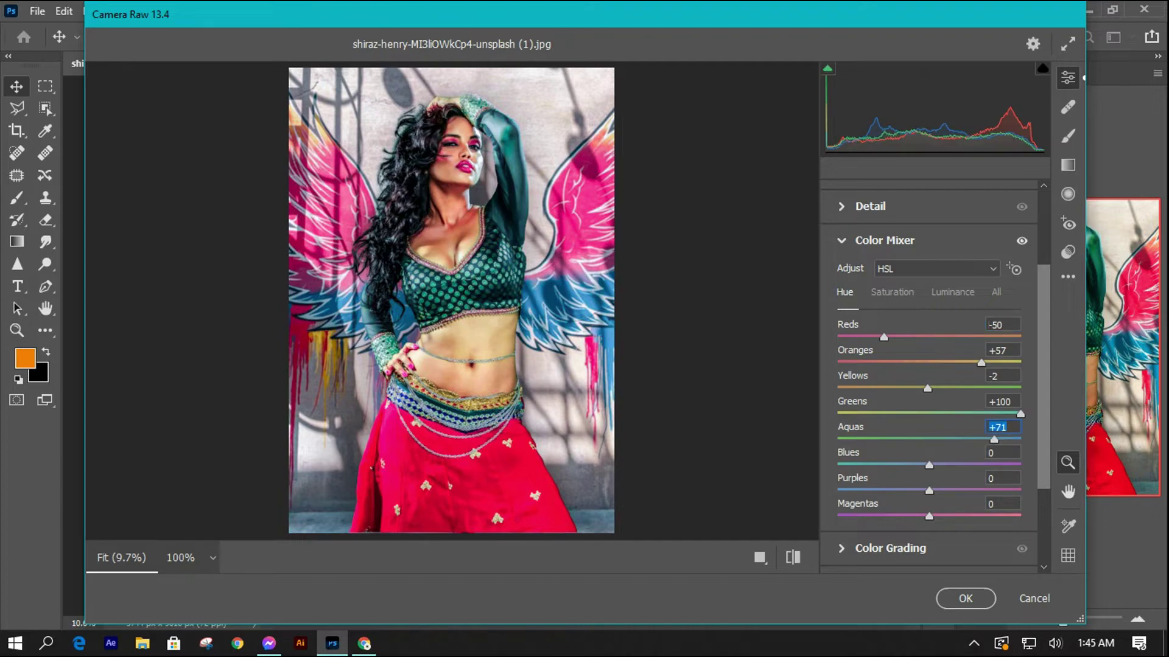
{"action": "type", "text": "-12"}
{"action": "key", "text": "shift+Up"}
{"action": "key", "text": "shift+Up"}
{"action": "key", "text": "Up"}
{"action": "key", "text": "Up"}
{"action": "key", "text": "Up"}
{"action": "key", "text": "shift+Down"}
{"action": "key", "text": "Down"}
{"action": "key", "text": "Down"}
{"action": "key", "text": "Tab"}
{"action": "key", "text": "shift+Down"}
{"action": "key", "text": "shift+Down"}
{"action": "key", "text": "shift+Down"}
{"action": "key", "text": "shift+Down"}
{"action": "key", "text": "shift+Down"}
{"action": "key", "text": "shift+Down"}
{"action": "key", "text": "shift+Down"}
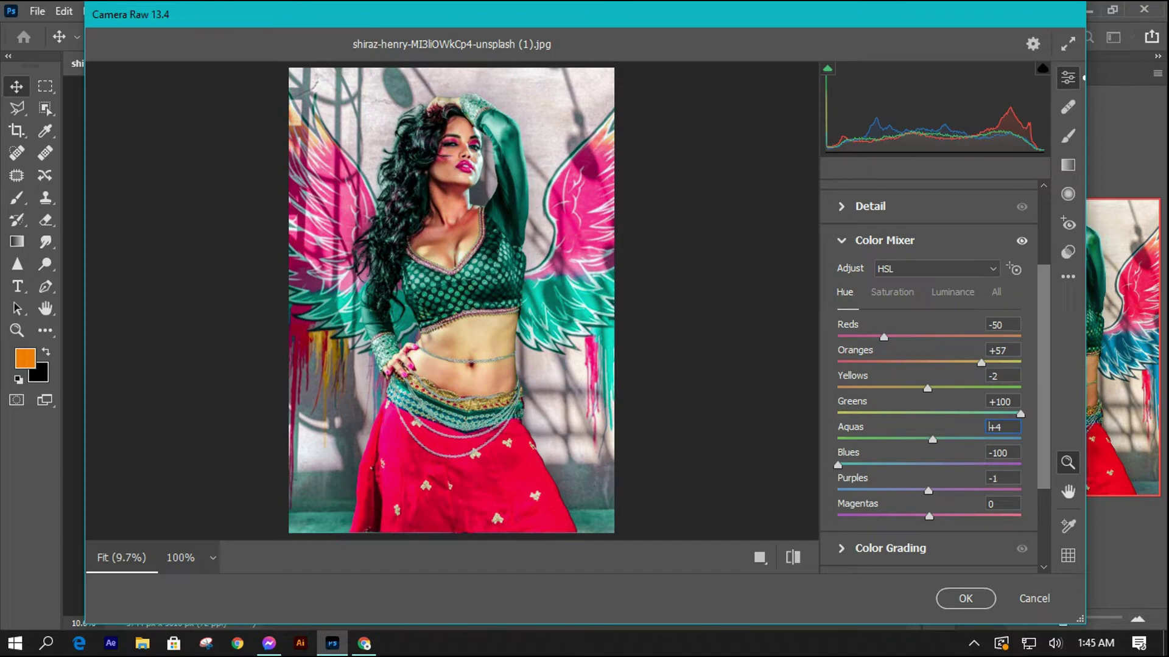
{"action": "mouse_move", "coordinate": [928, 490]}
{"action": "left_mouse_down"}
{"action": "mouse_move", "coordinate": [839, 490]}
{"action": "mouse_move", "coordinate": [1020, 490]}
{"action": "left_mouse_up"}
{"action": "scroll", "coordinate": [929, 378], "scroll_direction": "down", "scroll_amount": 3}
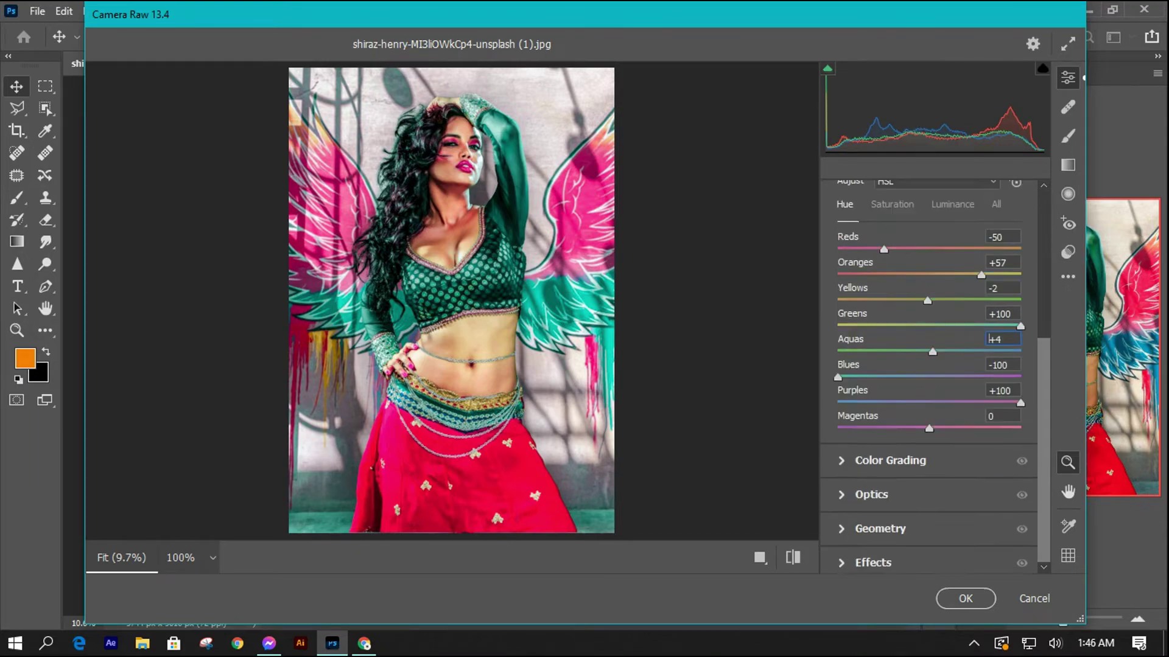
{"action": "scroll", "coordinate": [929, 378], "scroll_direction": "up", "scroll_amount": 3}
Raise Reds saturation, push Greens saturation to +100, and slightly desaturate Aquas.
{"action": "left_click", "coordinate": [892, 287]}
{"action": "mouse_move", "coordinate": [929, 331]}
{"action": "left_mouse_down"}
{"action": "mouse_move", "coordinate": [947, 332]}
{"action": "mouse_move", "coordinate": [968, 357]}
{"action": "mouse_move", "coordinate": [953, 356]}
{"action": "mouse_move", "coordinate": [962, 383]}
{"action": "mouse_move", "coordinate": [936, 357]}
{"action": "left_mouse_up"}
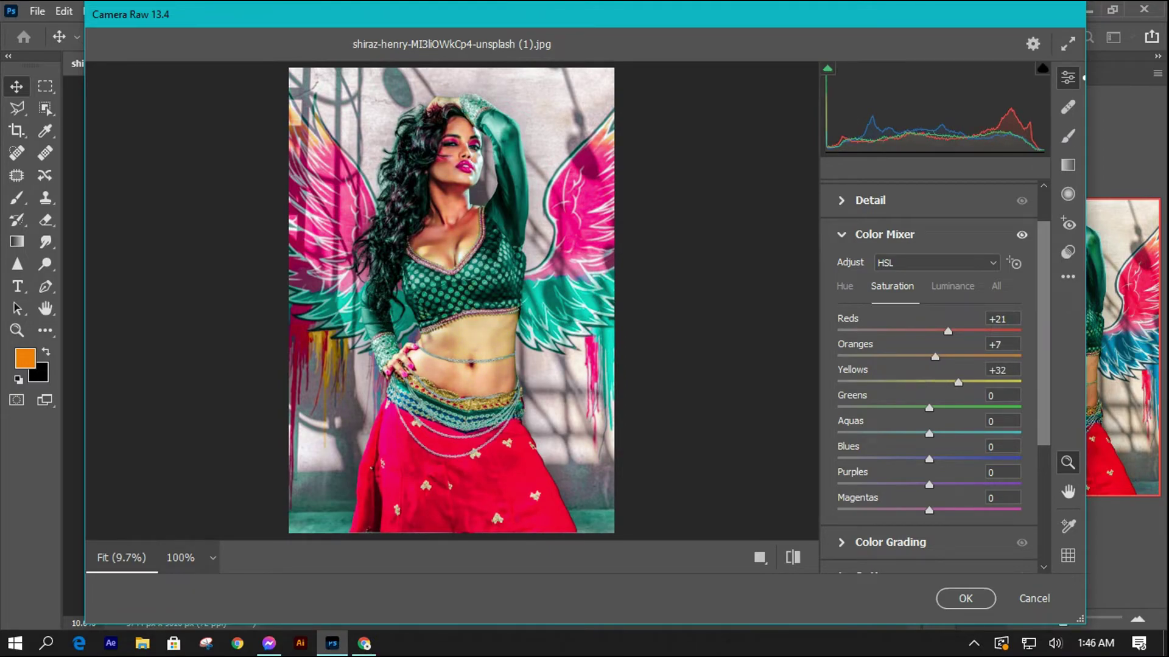
{"action": "left_click_drag", "start_coordinate": [929, 408], "coordinate": [1021, 408]}
{"action": "mouse_move", "coordinate": [929, 433]}
{"action": "left_mouse_down"}
{"action": "mouse_move", "coordinate": [1020, 434]}
{"action": "mouse_move", "coordinate": [838, 434]}
{"action": "mouse_move", "coordinate": [912, 433]}
{"action": "mouse_move", "coordinate": [998, 459]}
{"action": "mouse_move", "coordinate": [850, 459]}
{"action": "mouse_move", "coordinate": [911, 459]}
{"action": "mouse_move", "coordinate": [1014, 485]}
{"action": "left_mouse_up"}
Adjust luminance: darken Reds and Greens, brighten Yellows to +64, lighten the blues.
{"action": "left_click", "coordinate": [952, 286]}
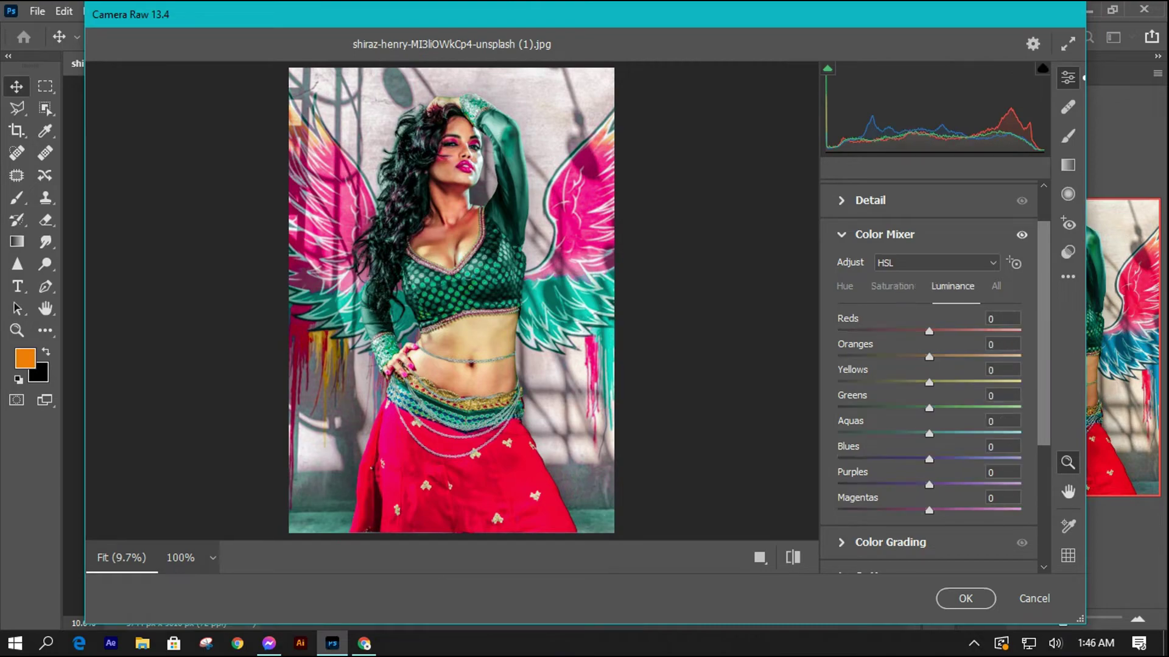
{"action": "left_click_drag", "start_coordinate": [929, 331], "coordinate": [899, 331]}
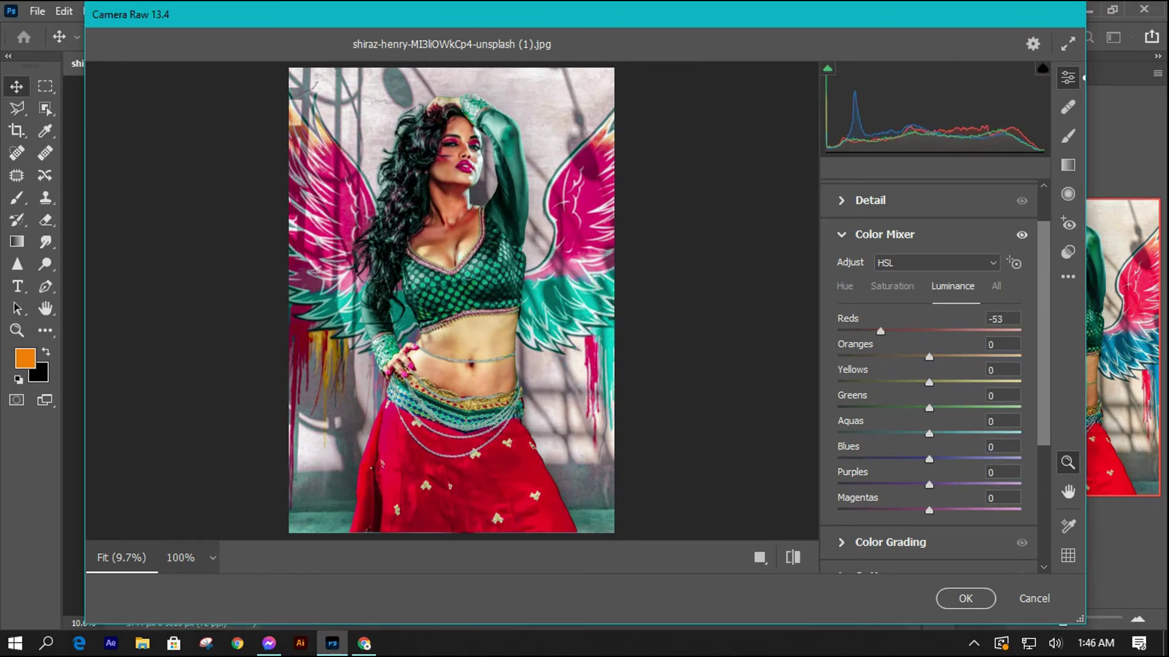
{"action": "mouse_move", "coordinate": [903, 332]}
{"action": "left_mouse_down"}
{"action": "mouse_move", "coordinate": [886, 331]}
{"action": "mouse_move", "coordinate": [911, 331]}
{"action": "mouse_move", "coordinate": [945, 356]}
{"action": "mouse_move", "coordinate": [913, 332]}
{"action": "left_mouse_up"}
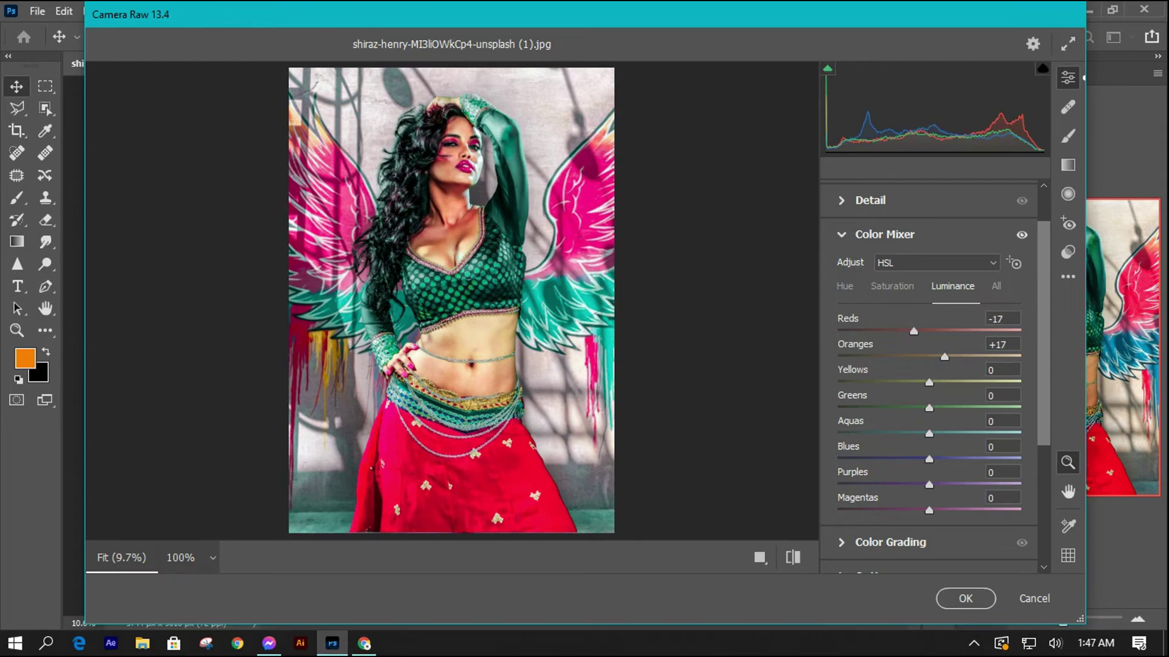
{"action": "left_click_drag", "start_coordinate": [929, 382], "coordinate": [988, 382]}
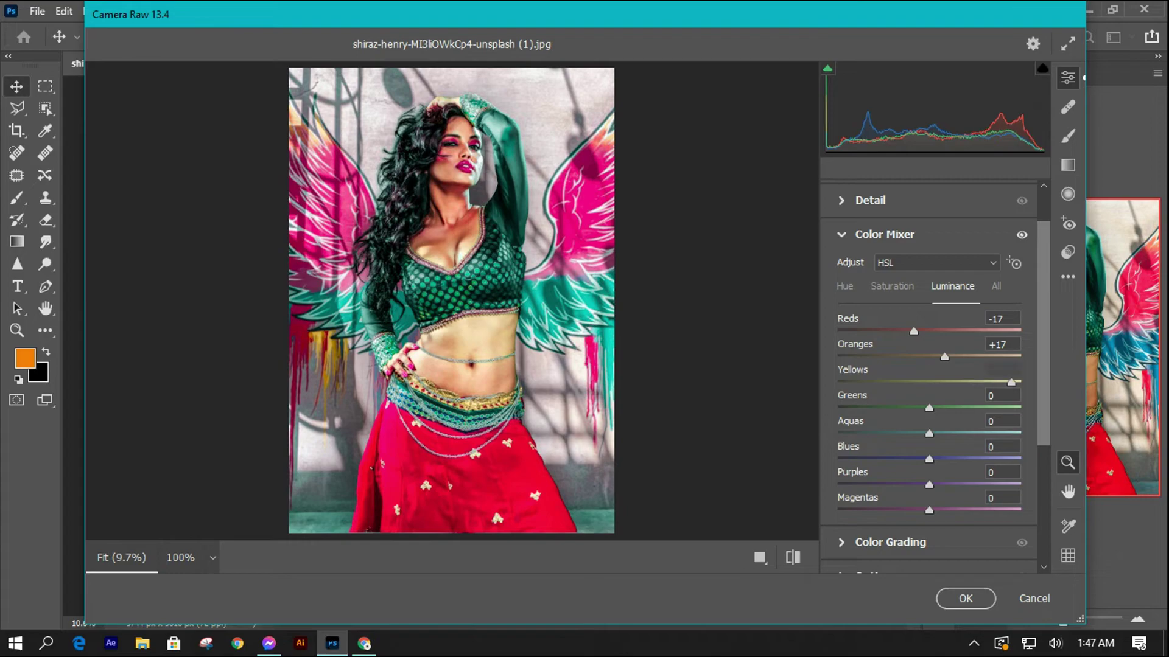
{"action": "mouse_move", "coordinate": [929, 407]}
{"action": "left_mouse_down"}
{"action": "mouse_move", "coordinate": [965, 408]}
{"action": "mouse_move", "coordinate": [893, 408]}
{"action": "mouse_move", "coordinate": [997, 433]}
{"action": "mouse_move", "coordinate": [984, 433]}
{"action": "left_mouse_up"}
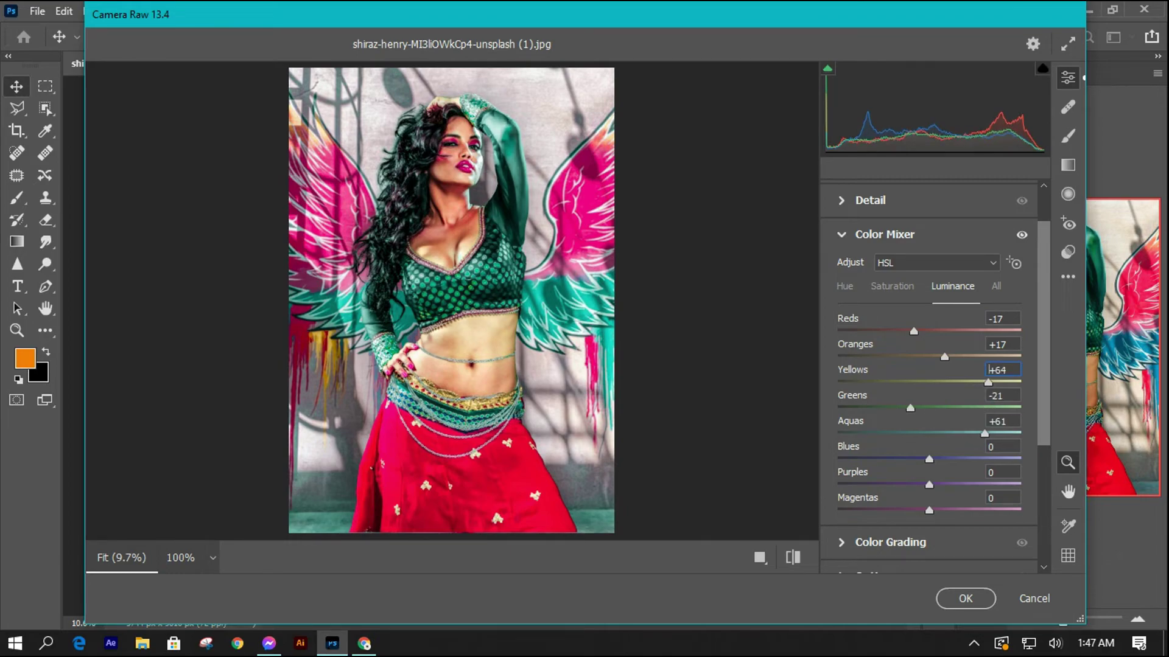
{"action": "mouse_move", "coordinate": [929, 459]}
{"action": "left_mouse_down"}
{"action": "mouse_move", "coordinate": [969, 459]}
{"action": "mouse_move", "coordinate": [935, 459]}
{"action": "mouse_move", "coordinate": [911, 485]}
{"action": "mouse_move", "coordinate": [974, 510]}
{"action": "mouse_move", "coordinate": [961, 510]}
{"action": "left_mouse_up"}
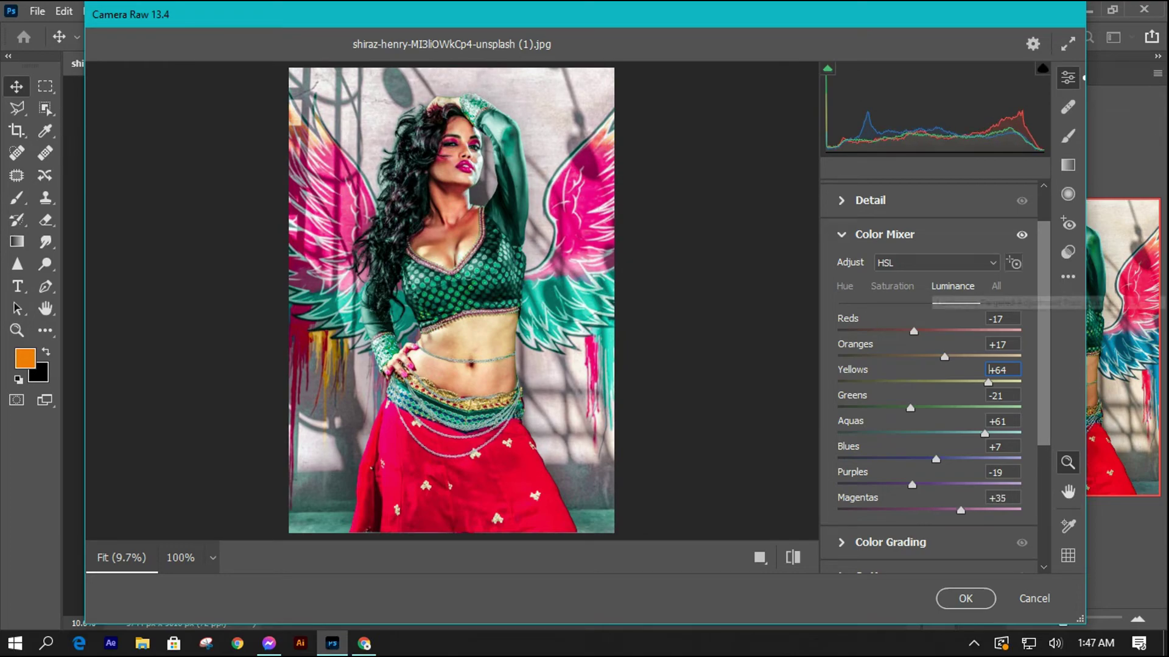
Switch the mixer to Color mode, tweak red saturation, and apply the Camera Raw Filter.
{"action": "left_click", "coordinate": [974, 262]}
{"action": "left_click", "coordinate": [884, 292]}
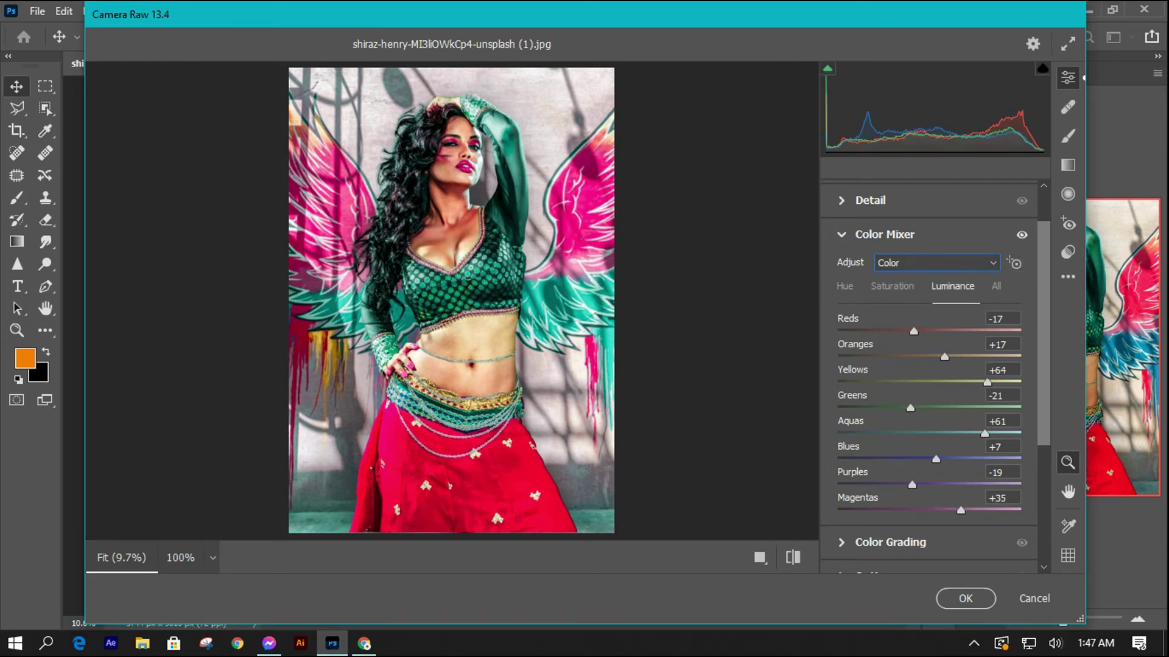
{"action": "left_click_drag", "start_coordinate": [947, 362], "coordinate": [947, 361]}
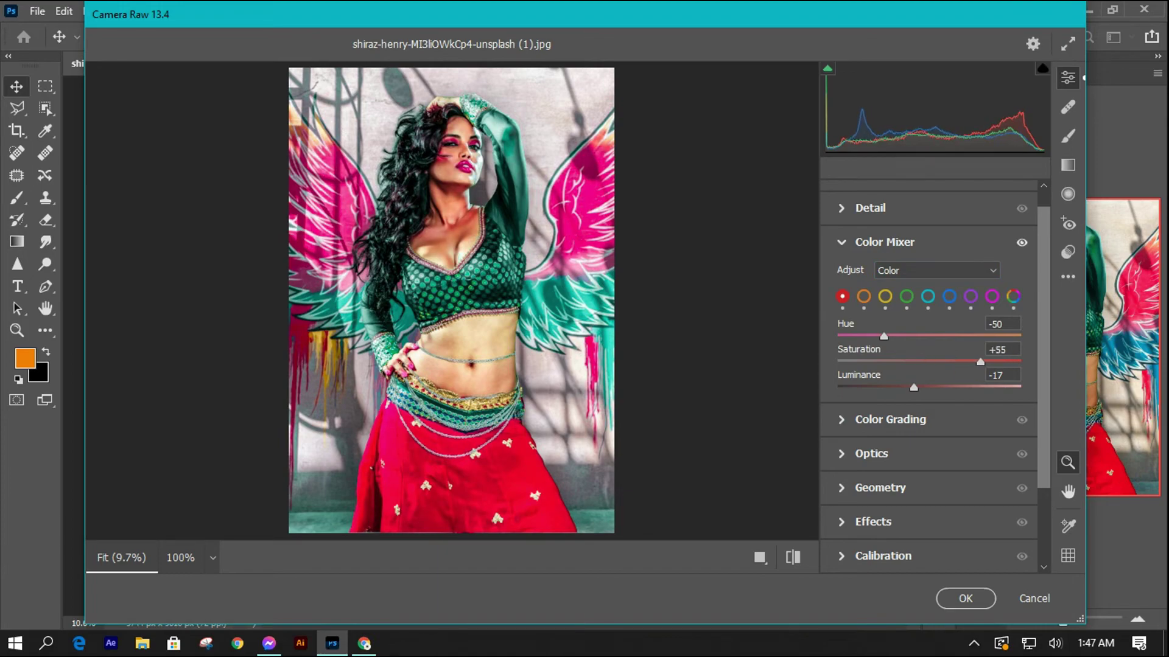
{"action": "left_click", "coordinate": [965, 598]}
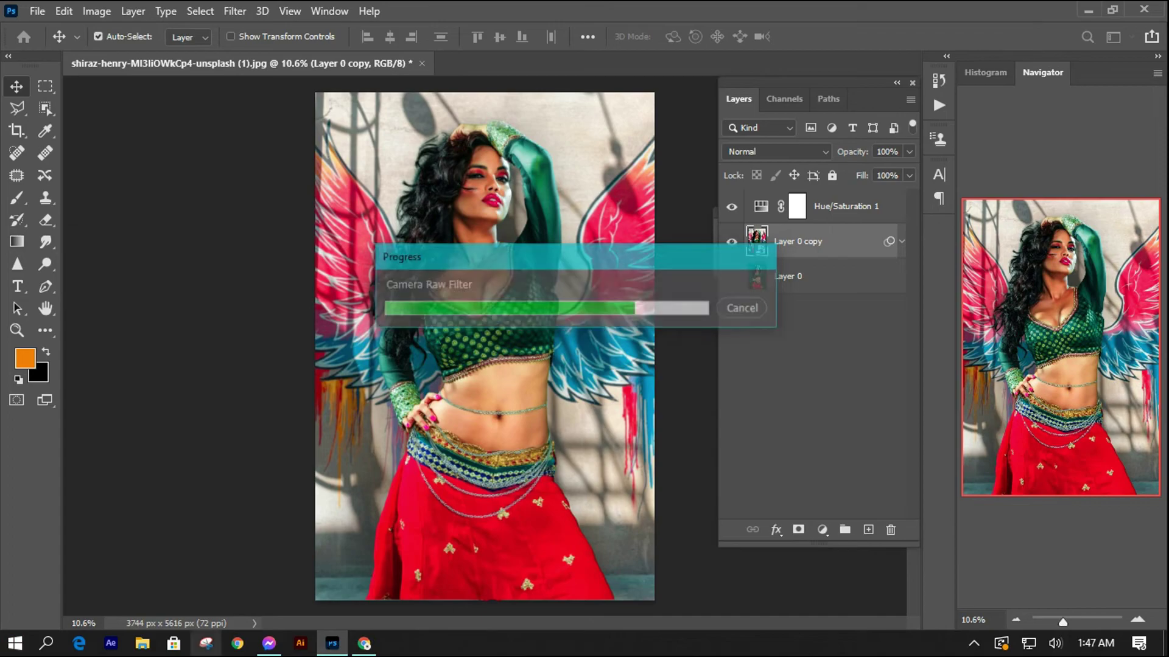
Add a Color Lookup adjustment layer using the 2Strip.look 3DLUT file for a red-teal tint.
{"action": "scroll", "coordinate": [484, 346], "scroll_direction": "up", "scroll_amount": 3}
{"action": "scroll", "coordinate": [485, 345], "scroll_direction": "down", "scroll_amount": 2}
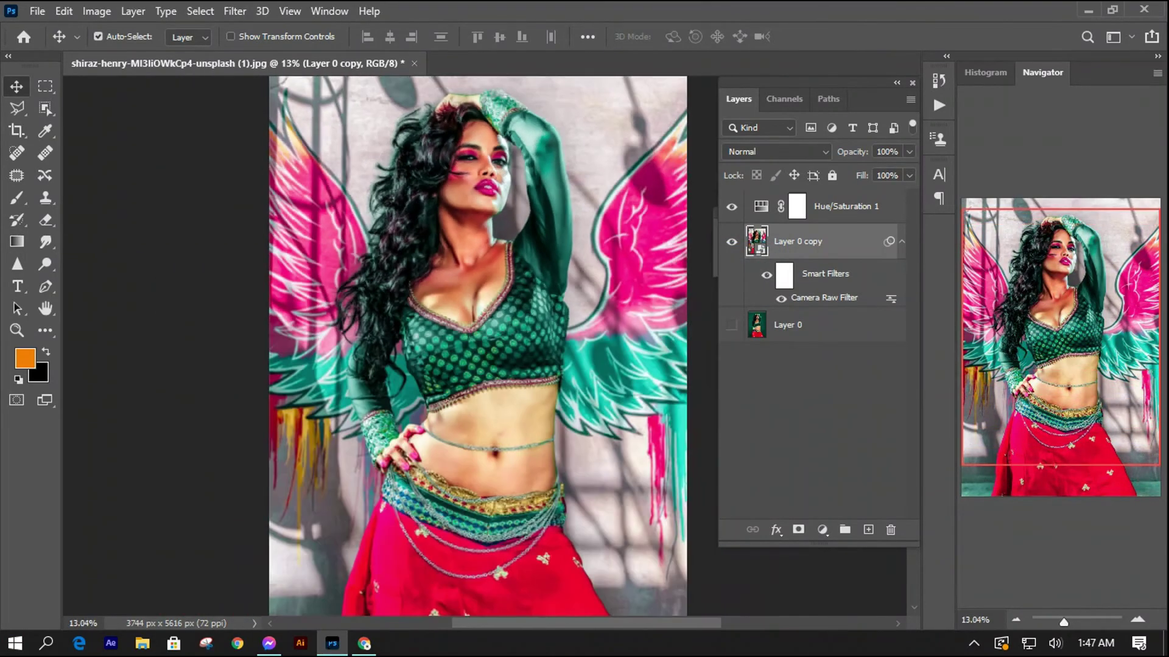
{"action": "scroll", "coordinate": [485, 345], "scroll_direction": "down", "scroll_amount": 1}
{"action": "scroll", "coordinate": [484, 346], "scroll_direction": "up", "scroll_amount": 1}
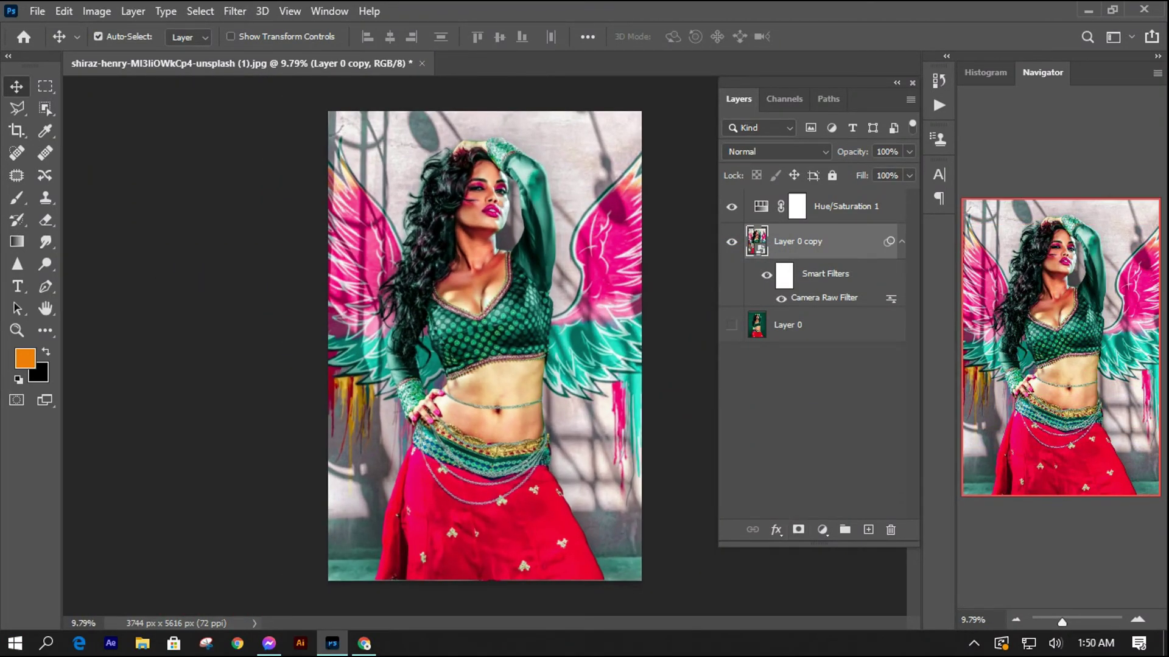
{"action": "left_click", "coordinate": [822, 530]}
{"action": "left_click", "coordinate": [861, 440]}
{"action": "left_click", "coordinate": [731, 341]}
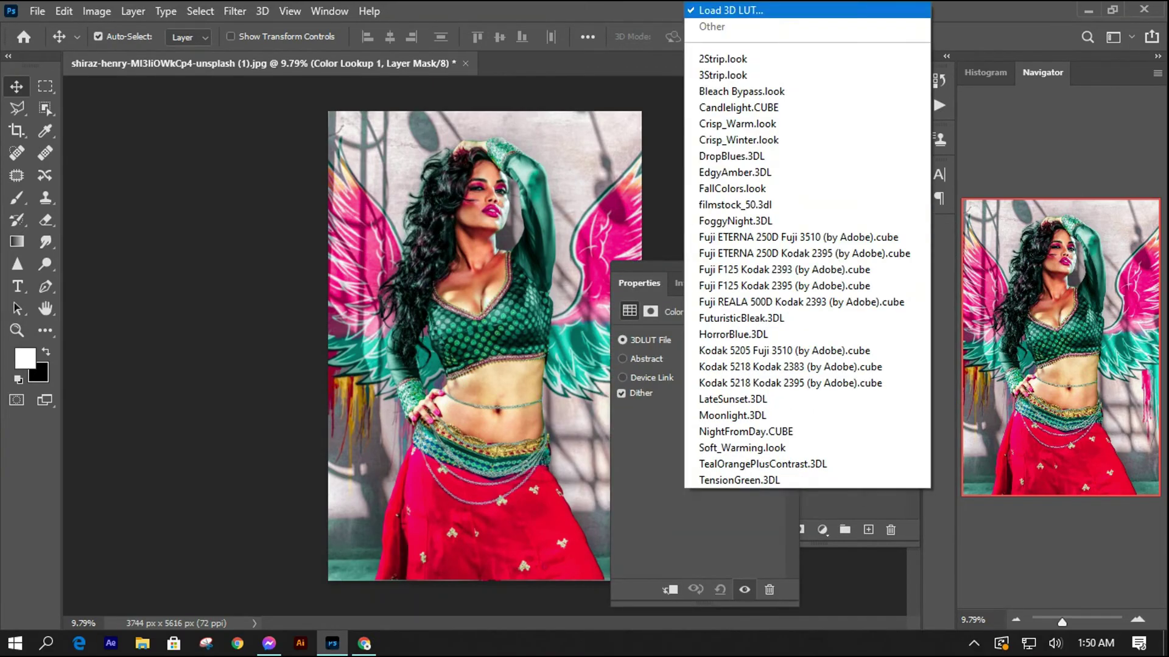
{"action": "left_click", "coordinate": [730, 50]}
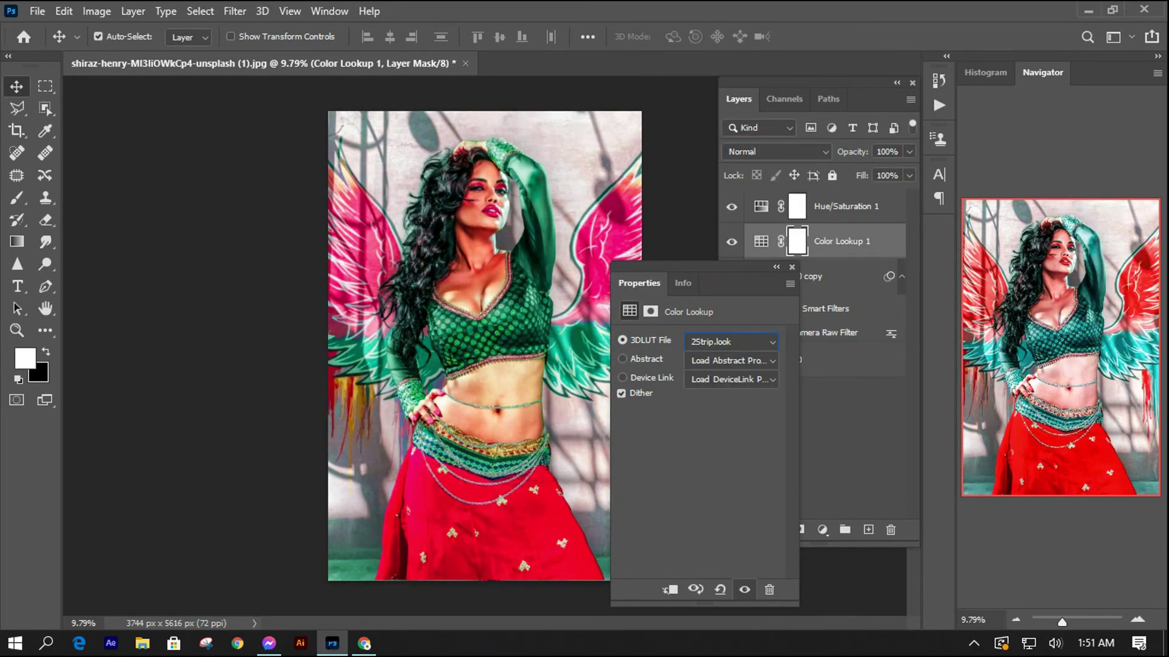
{"action": "key", "text": "Up"}
{"action": "left_click", "coordinate": [791, 266]}
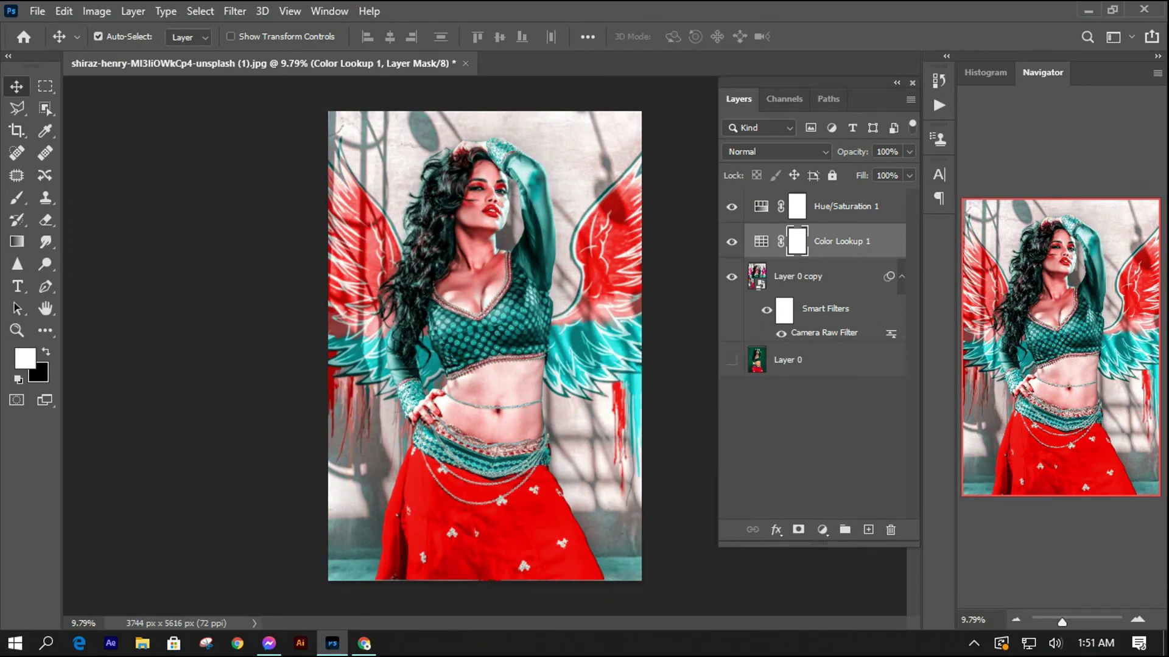
{"action": "left_click", "coordinate": [773, 152]}
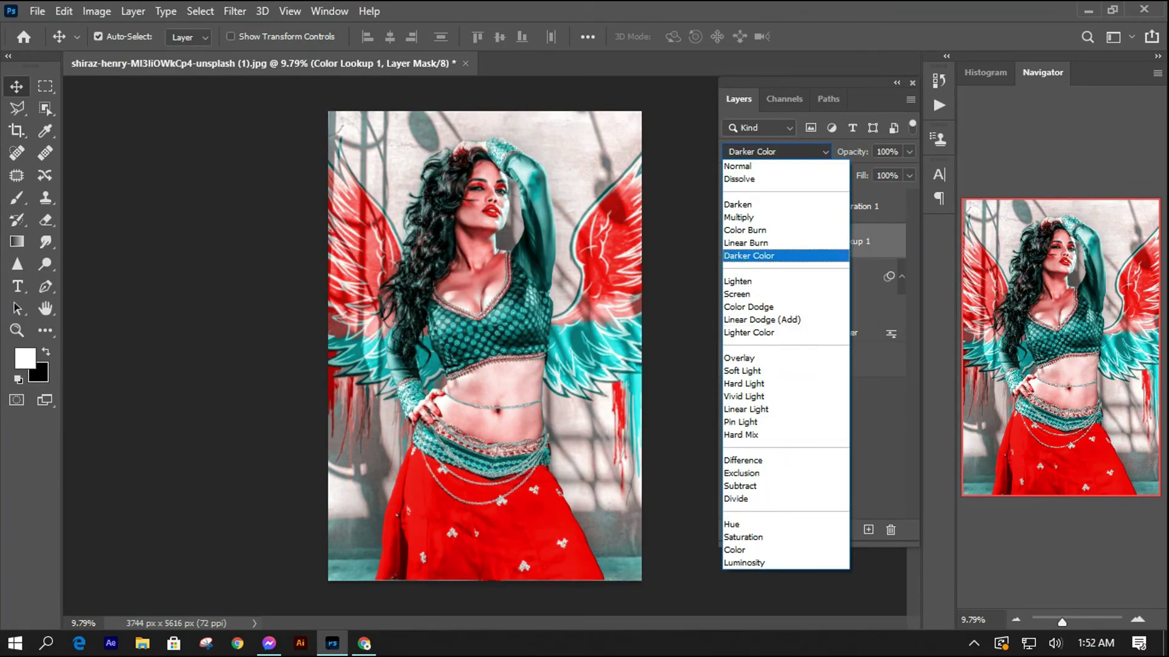
Set Color Lookup 1 to Darken blend mode and fit the whole image on screen.
{"action": "key", "text": "Up"}
{"action": "key", "text": "Up"}
{"action": "key", "text": "Up"}
{"action": "key", "text": "Return"}
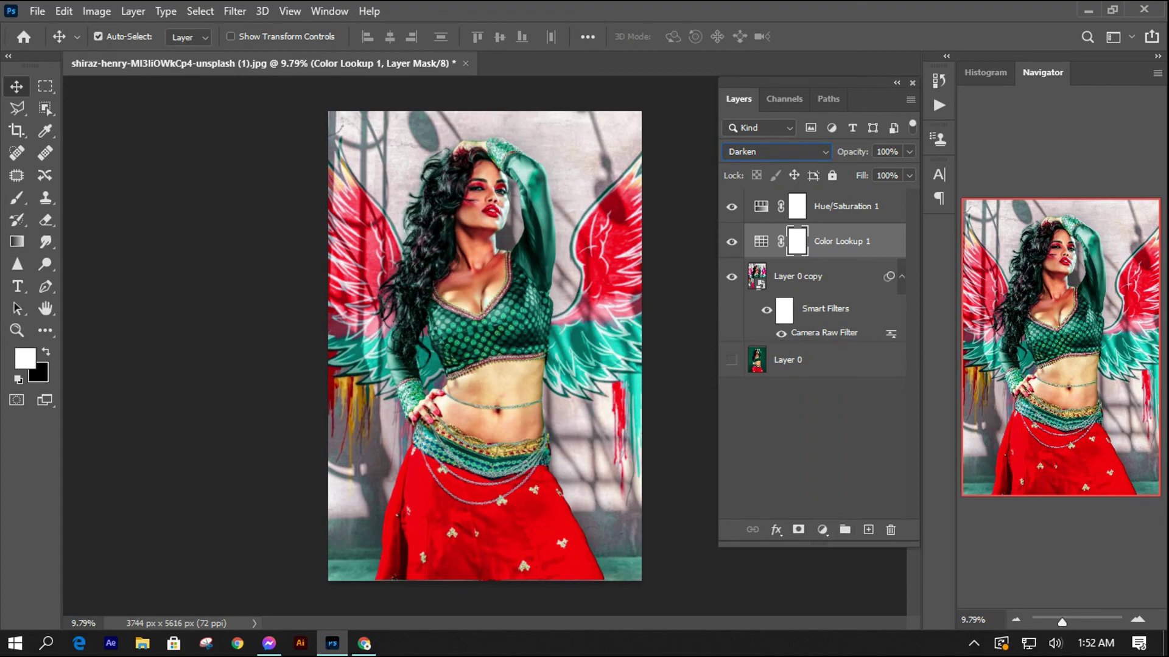
{"action": "scroll", "coordinate": [478, 195], "scroll_direction": "up", "scroll_amount": 10}
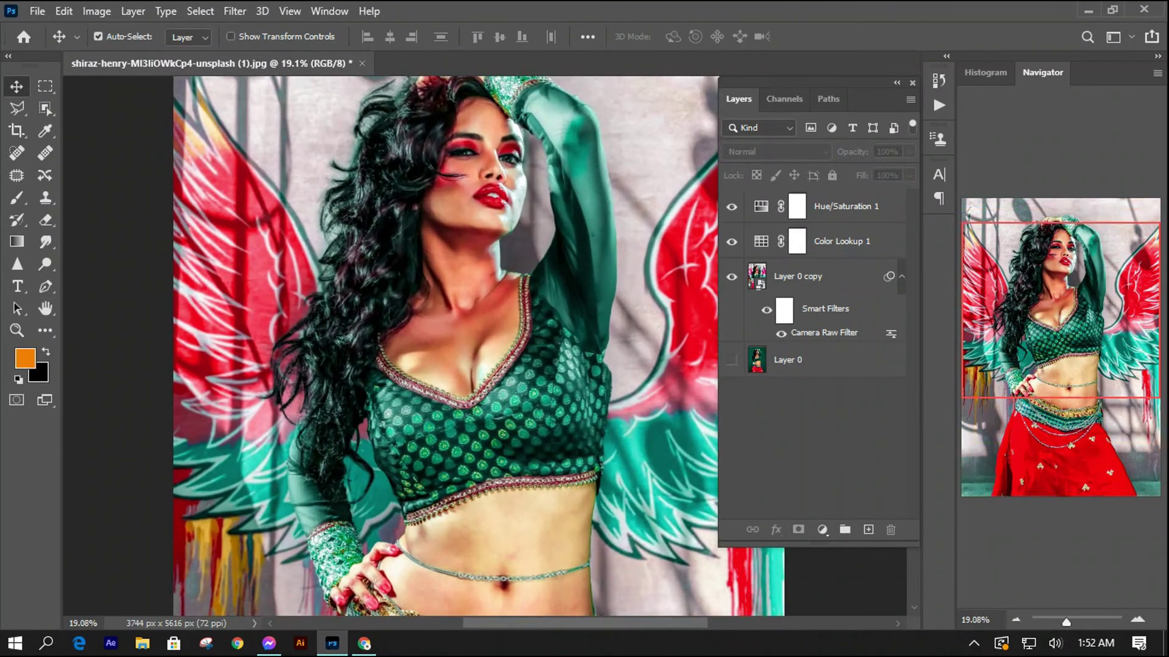
{"action": "scroll", "coordinate": [535, 453], "scroll_direction": "down", "scroll_amount": 2}
{"action": "scroll", "coordinate": [535, 453], "scroll_direction": "down", "scroll_amount": 2}
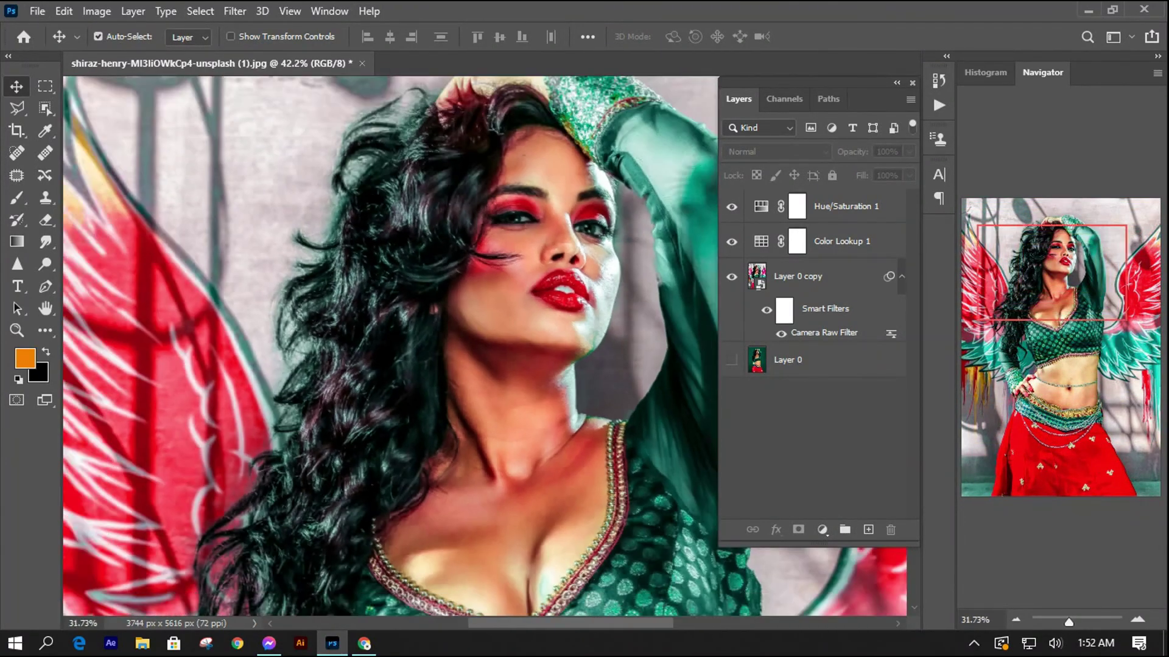
{"action": "scroll", "coordinate": [534, 454], "scroll_direction": "down", "scroll_amount": 2}
{"action": "scroll", "coordinate": [534, 454], "scroll_direction": "down", "scroll_amount": 4}
{"action": "key", "text": "ctrl+0"}
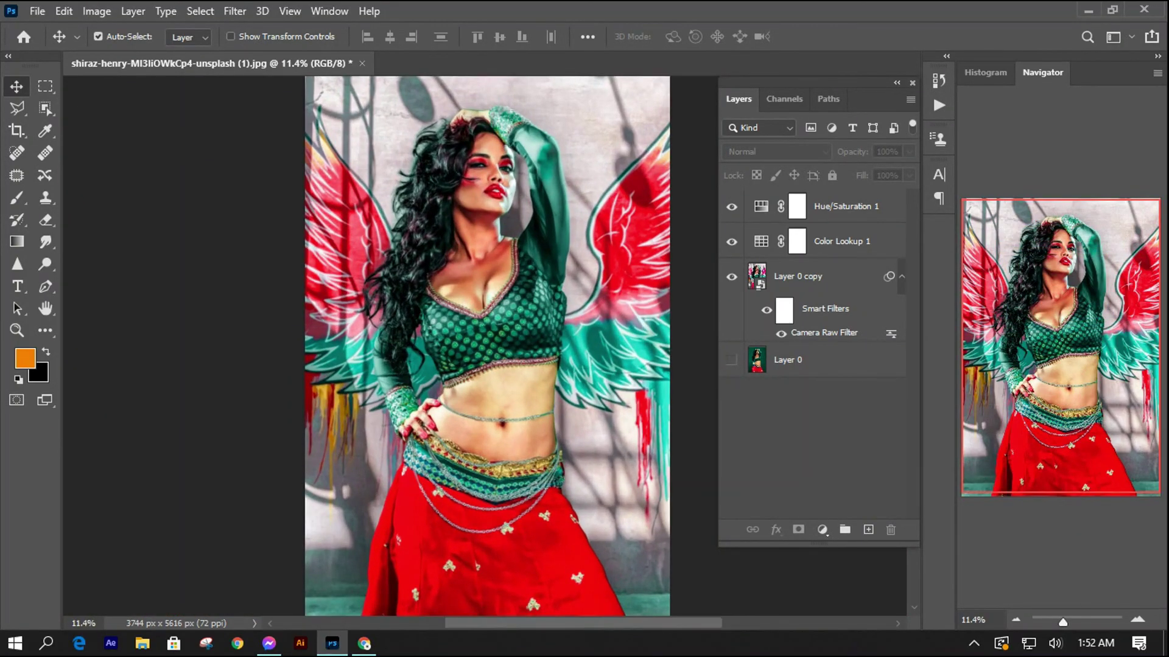